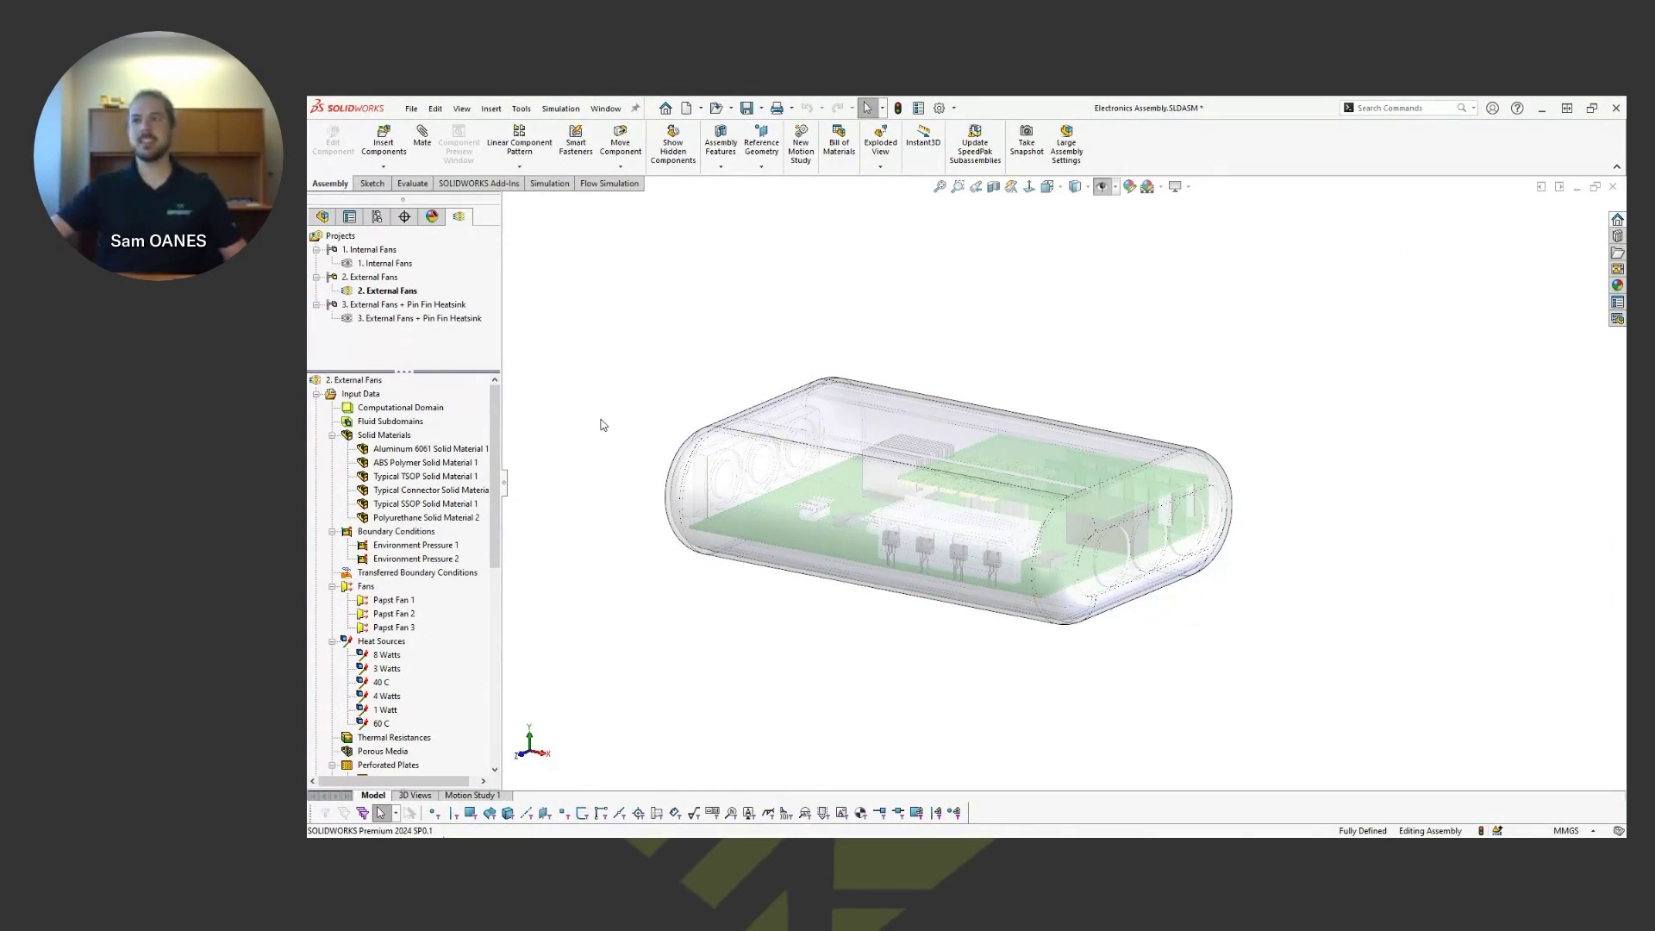
- Fit the enclosure assembly in view, shift it up, and bring up the Flow Simulation commands
key("f")
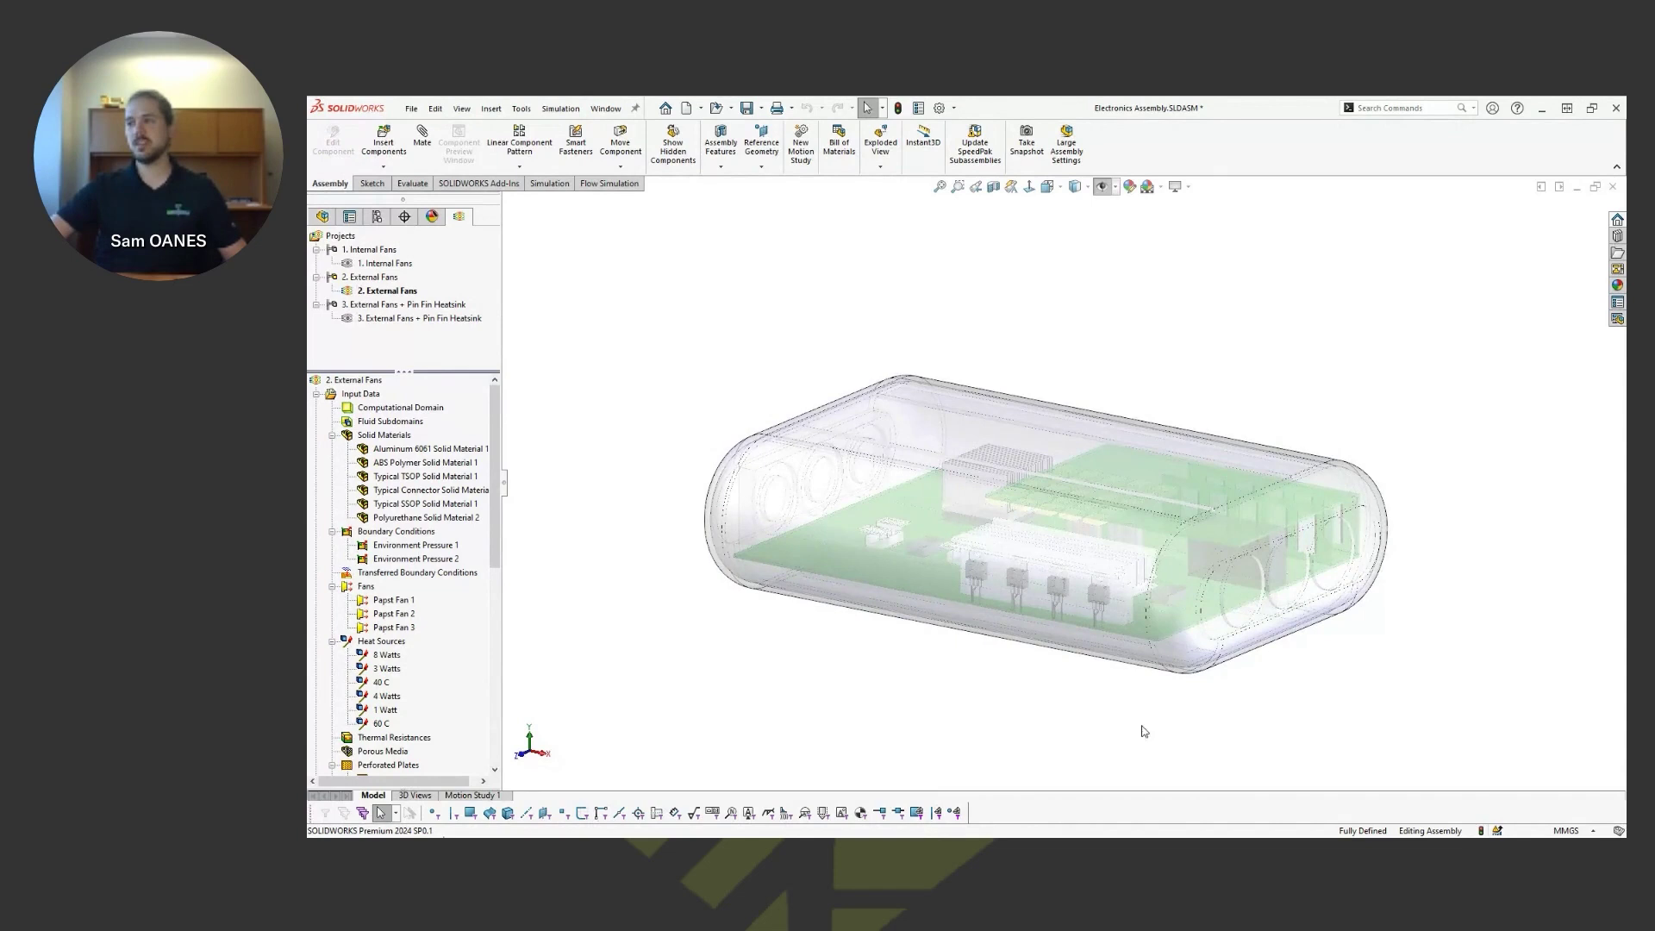
middle_click_drag(1138, 727, 1141, 666, "ctrl")
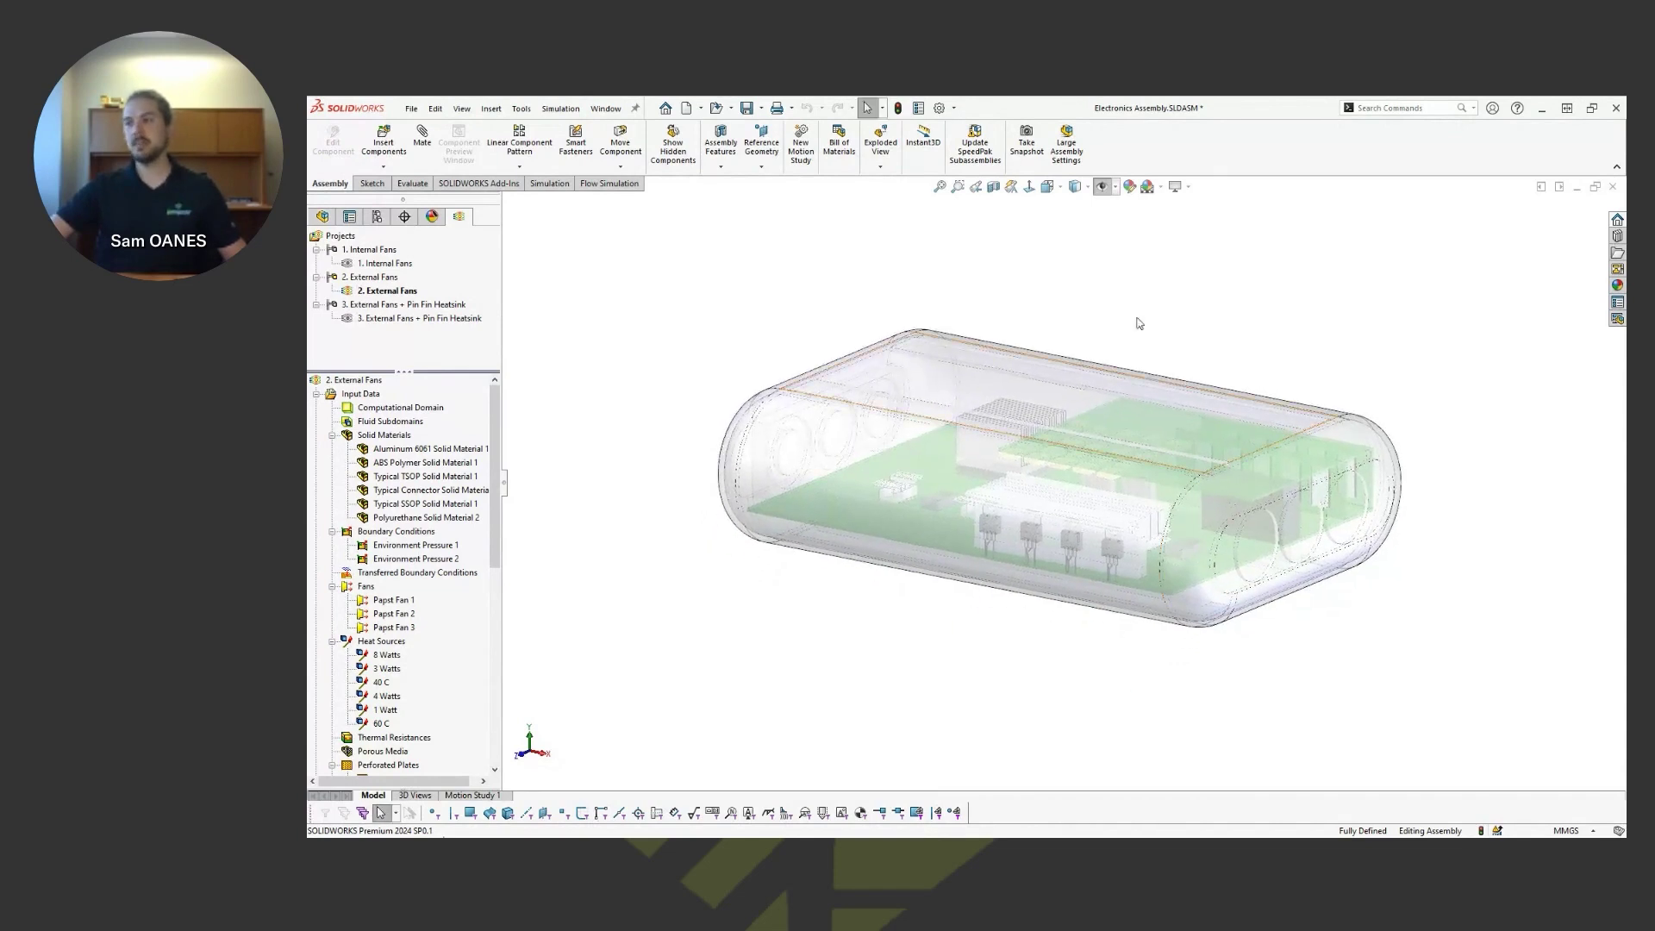
left_click(614, 186)
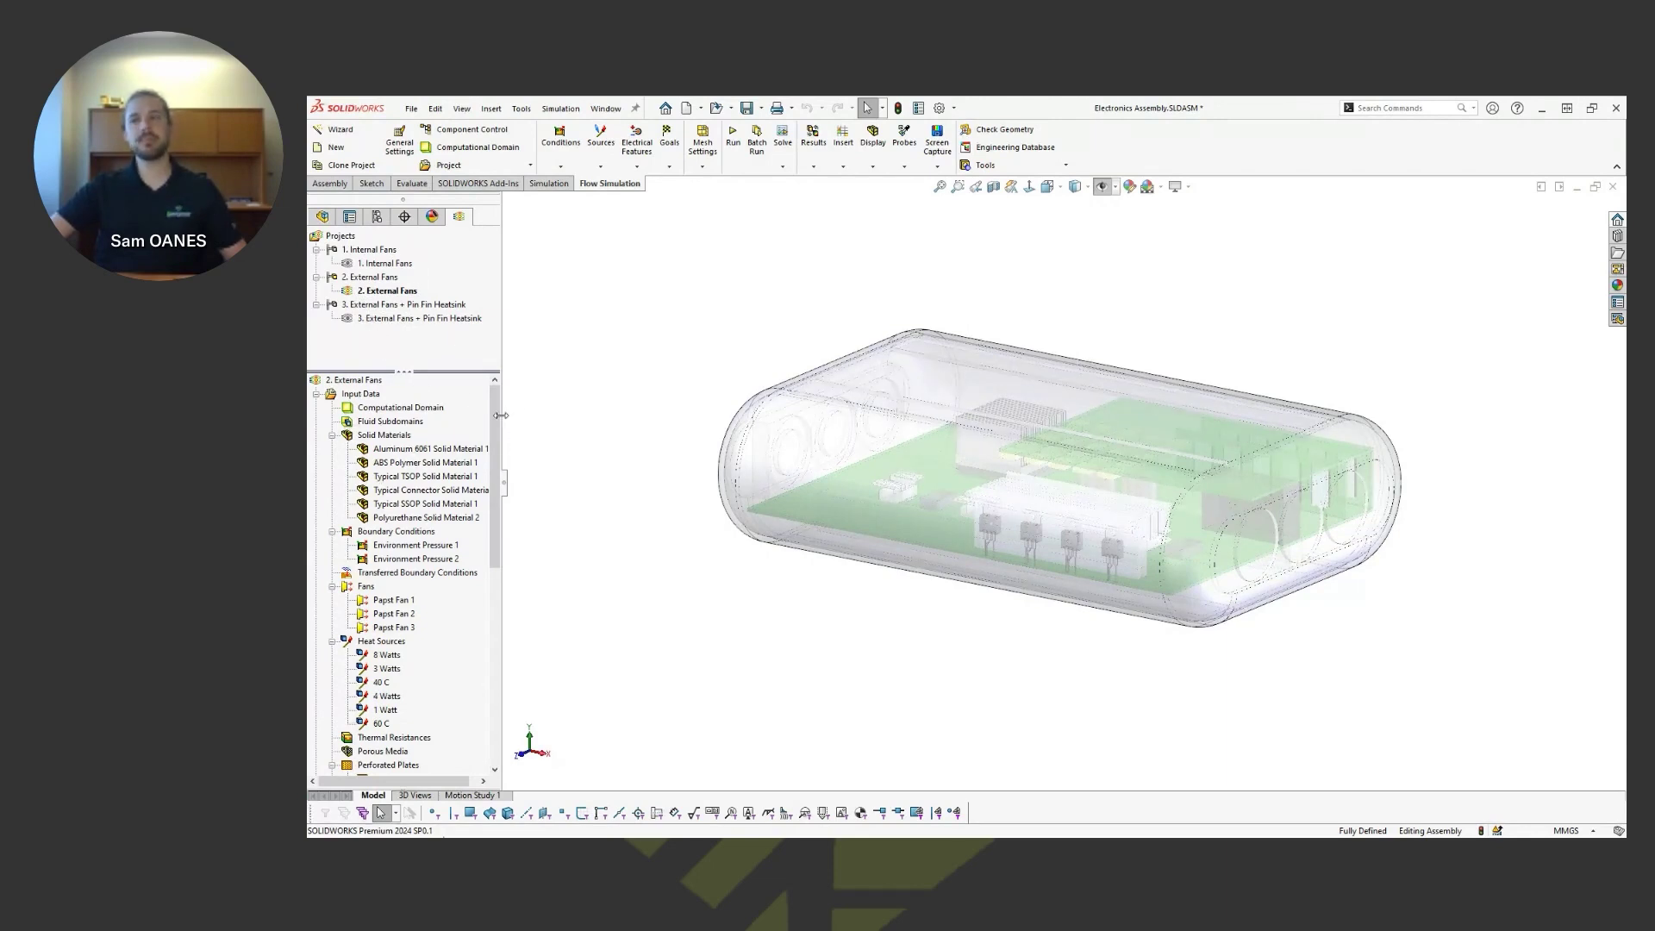
- Widen the Flow Simulation tree and scroll through its materials, pressures, fans and heat sources
left_click_drag(502, 416, 519, 418)
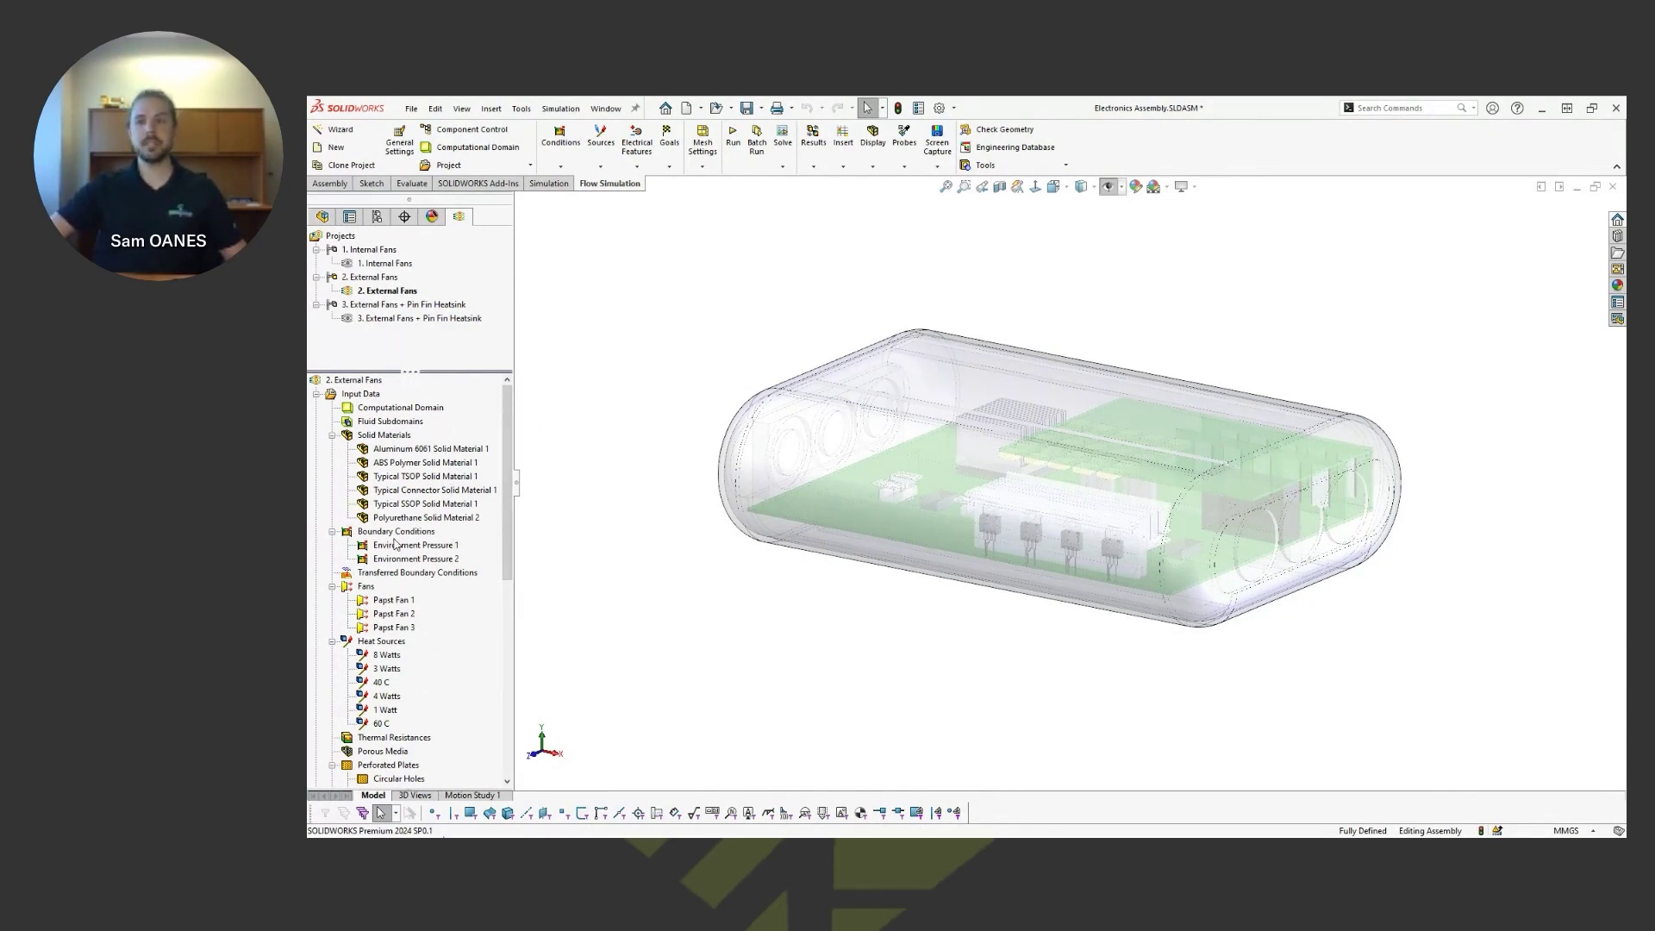
scroll(508, 461, "down", 1)
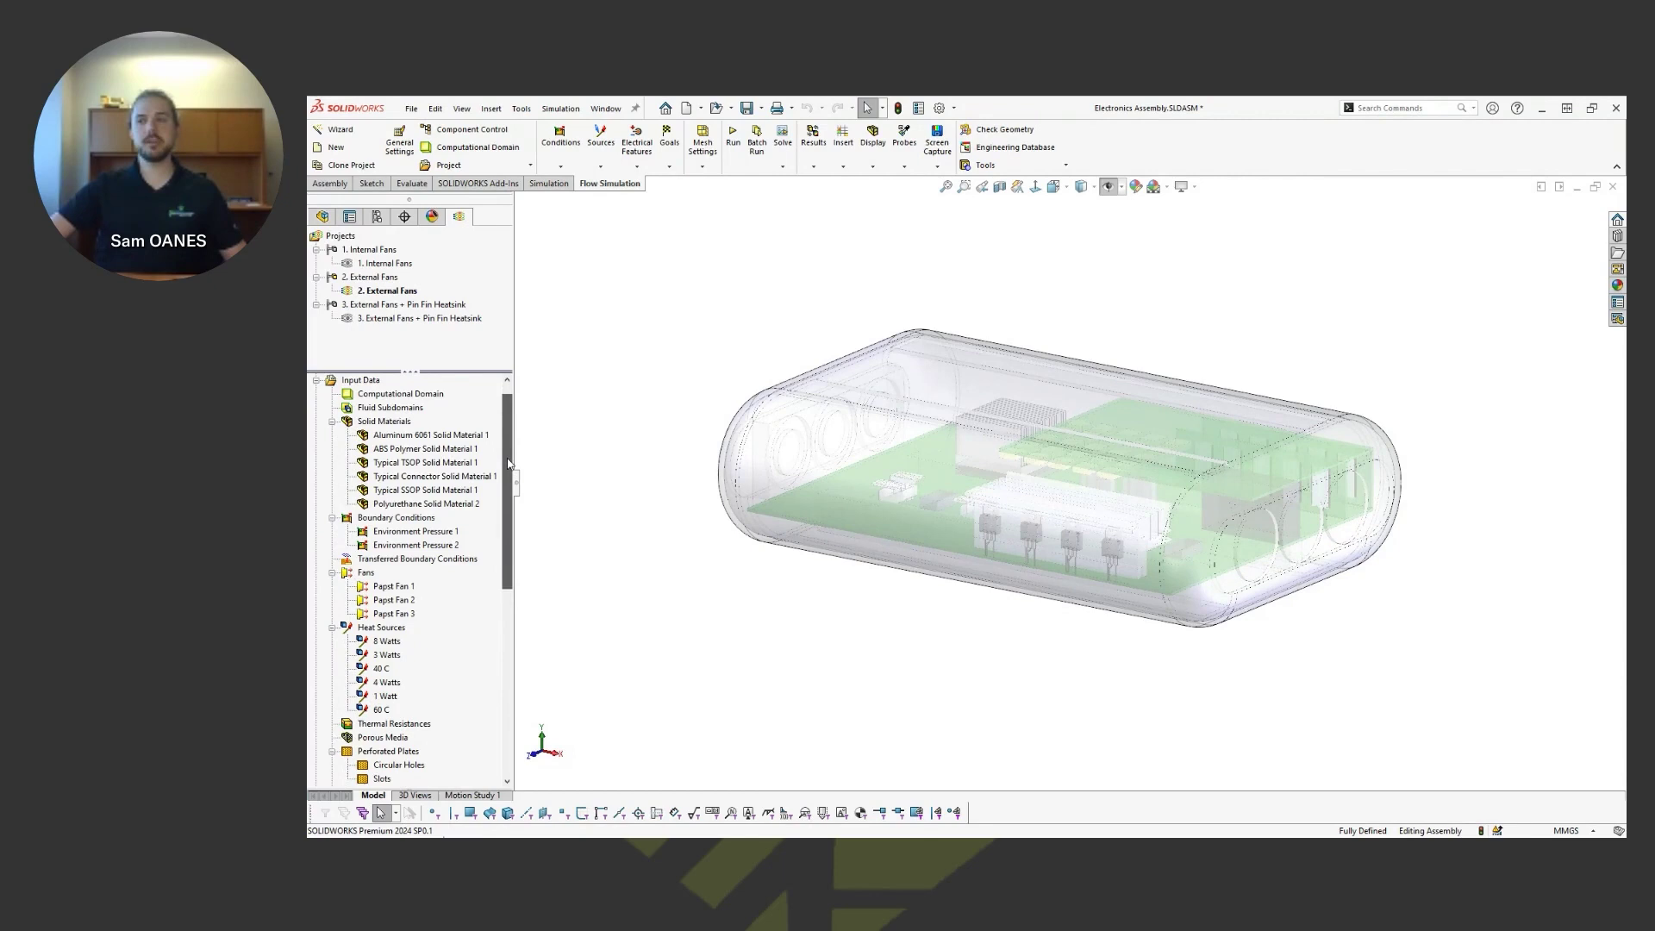
scroll(509, 463, "down", 1)
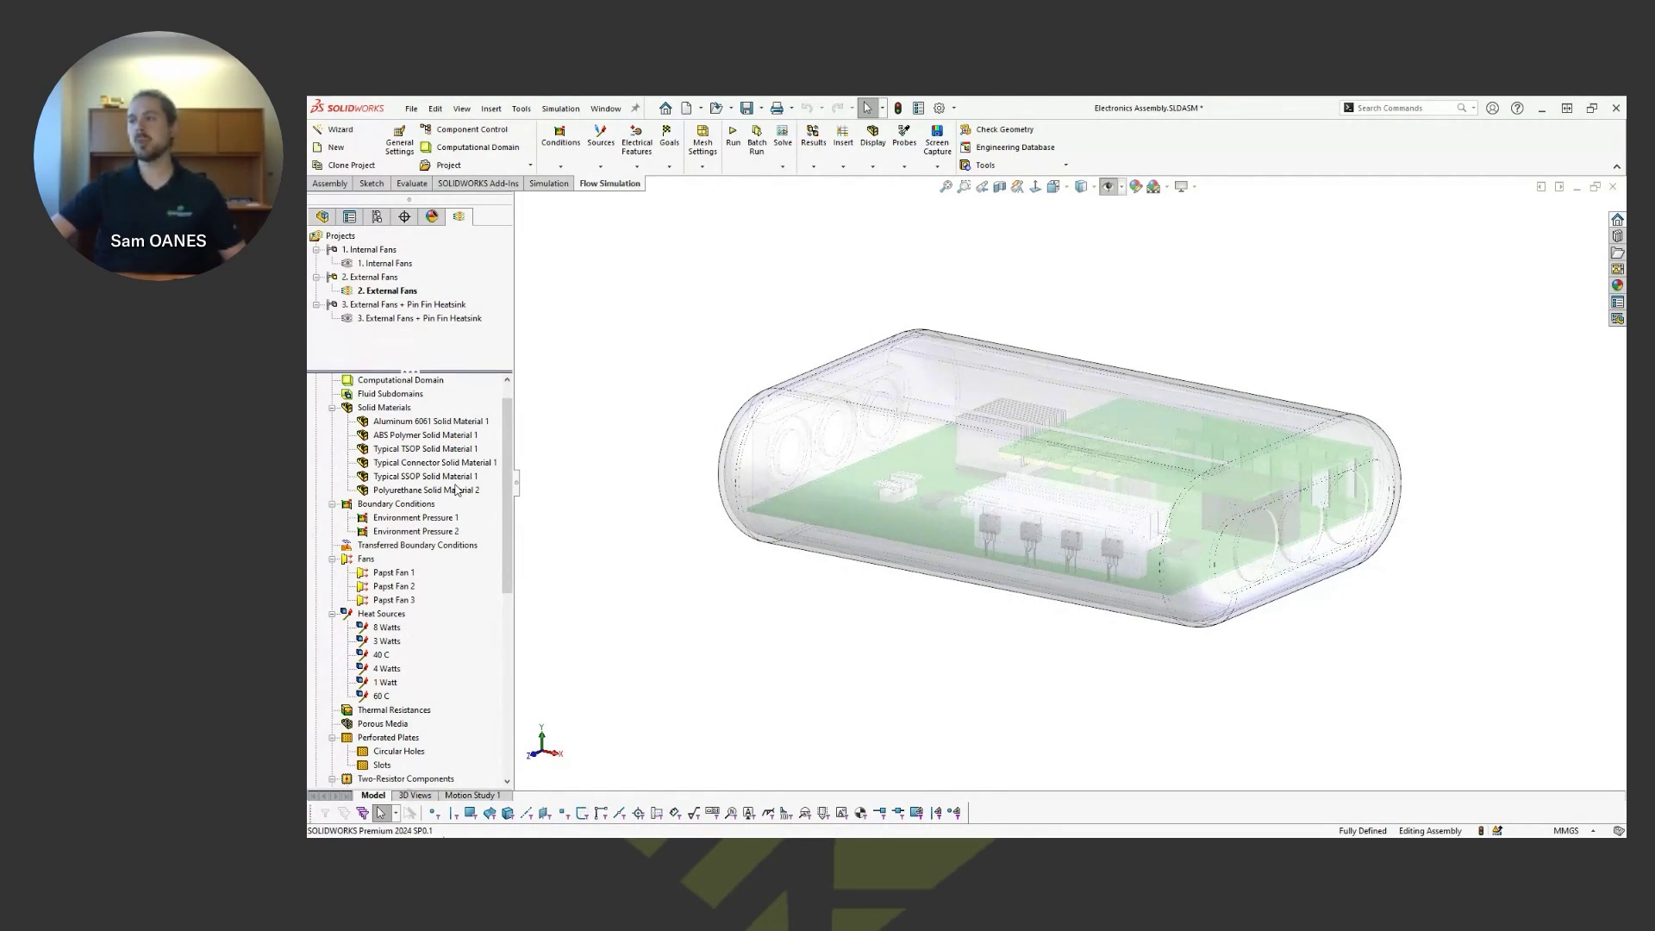
scroll(991, 465, "down", 8)
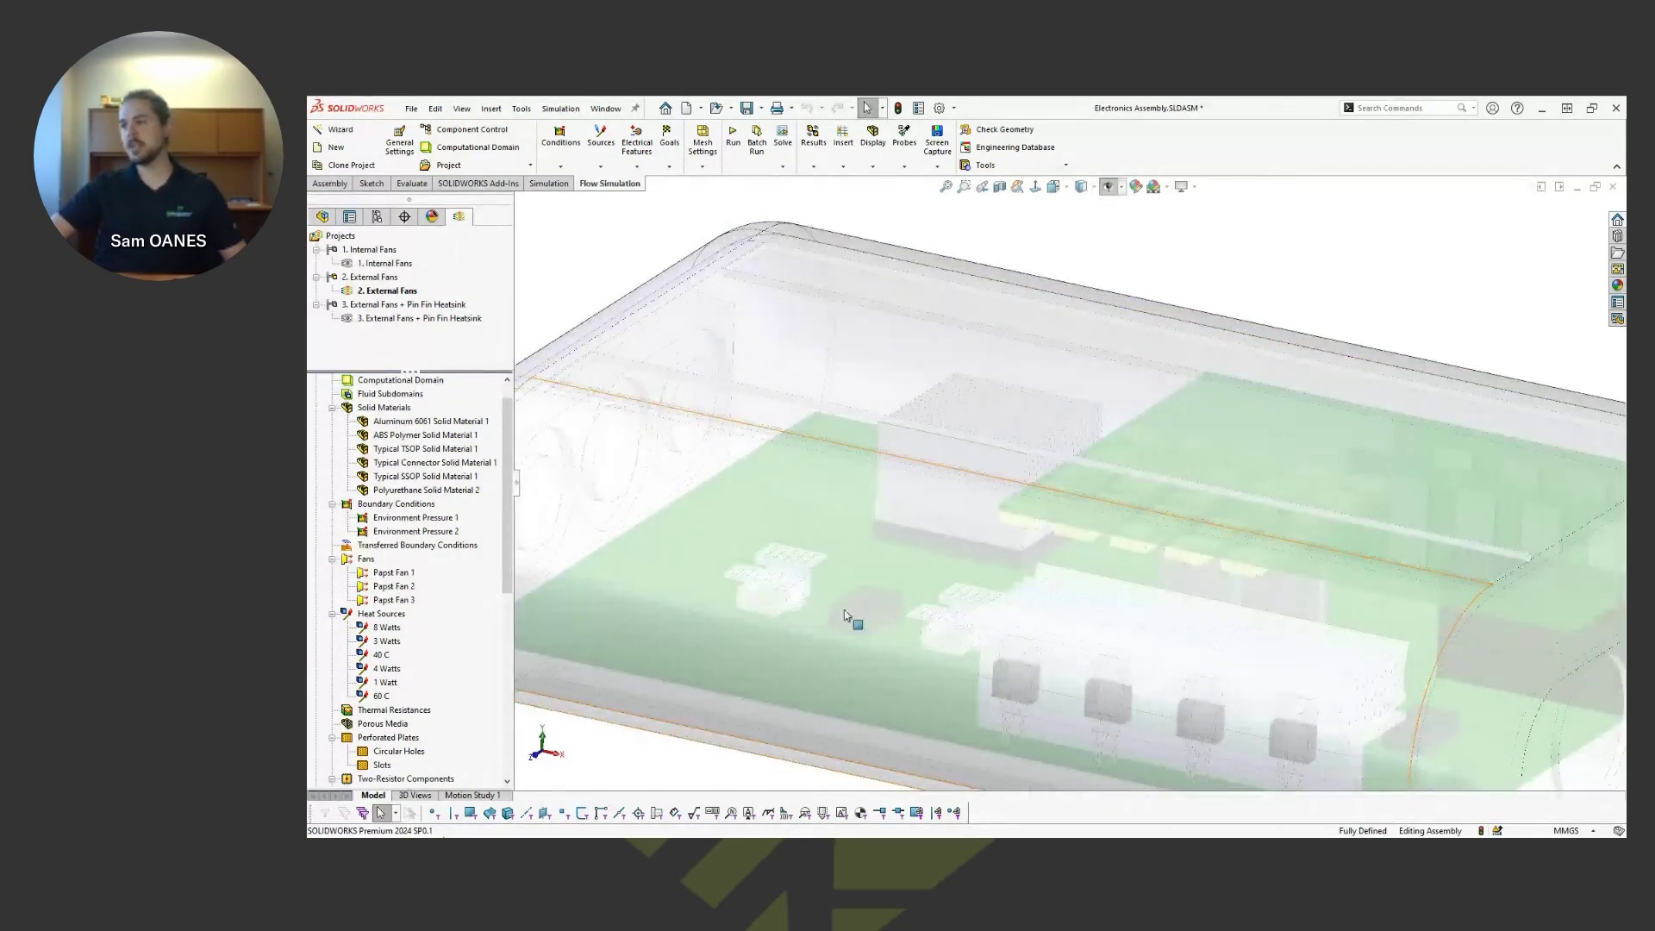
scroll(864, 653, "up", 1)
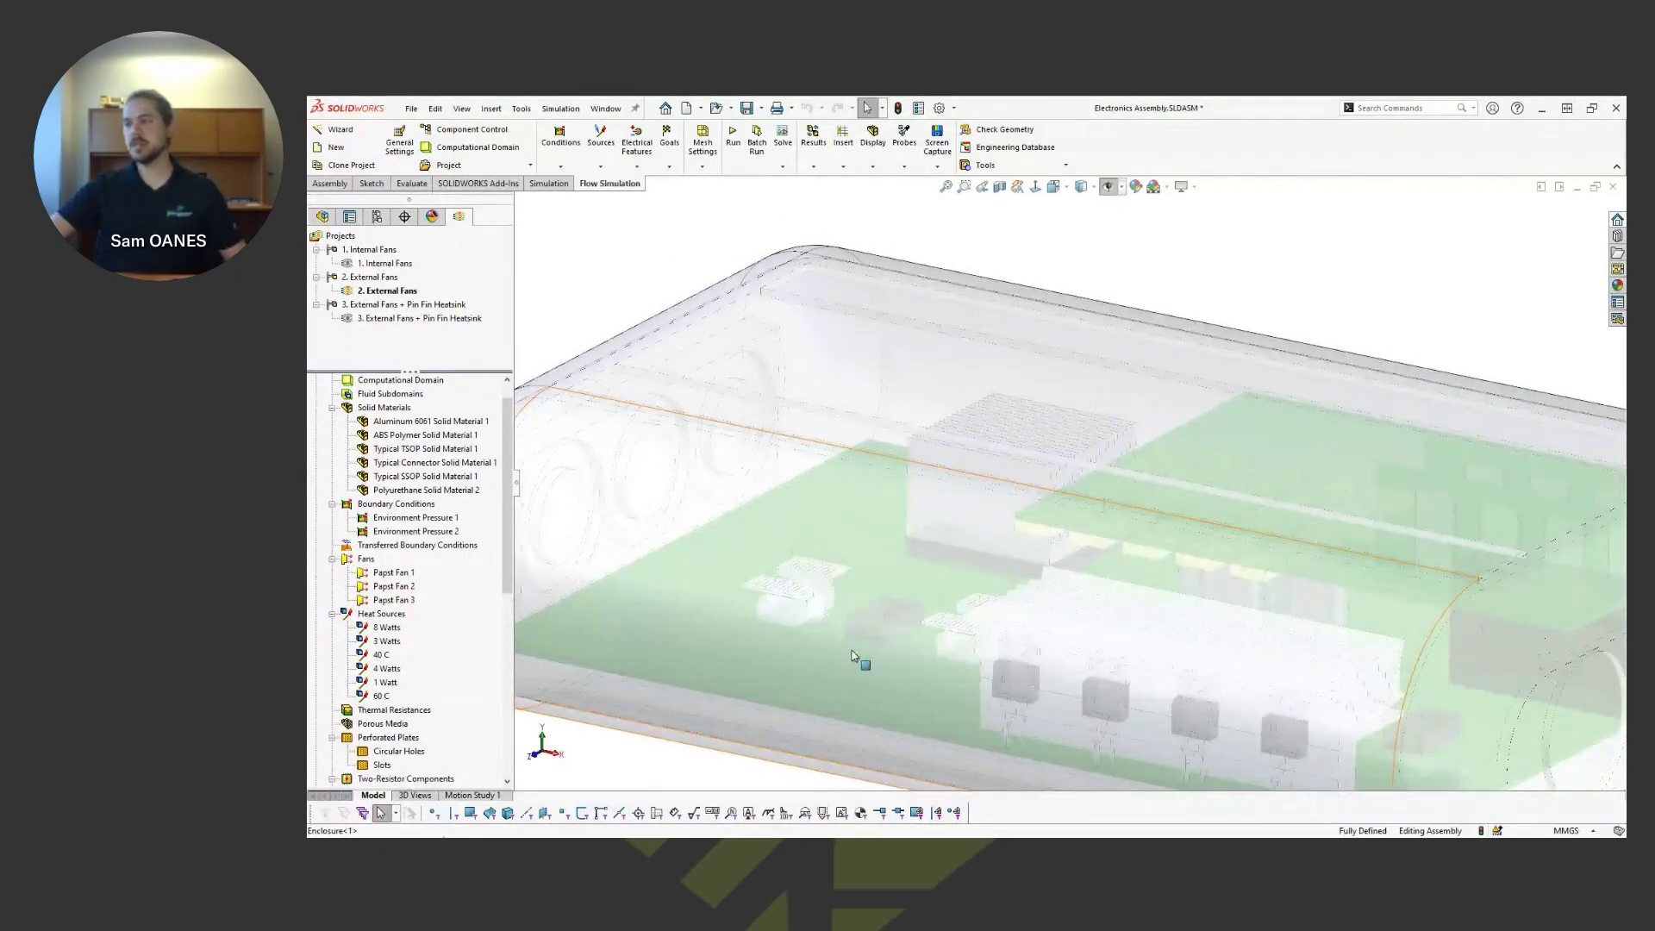
scroll(862, 651, "up", 4)
- Tilt, zoom and re-center the enclosure to look over the boards inside
middle_click_drag(834, 629, 843, 645)
scroll(968, 546, "up", 3)
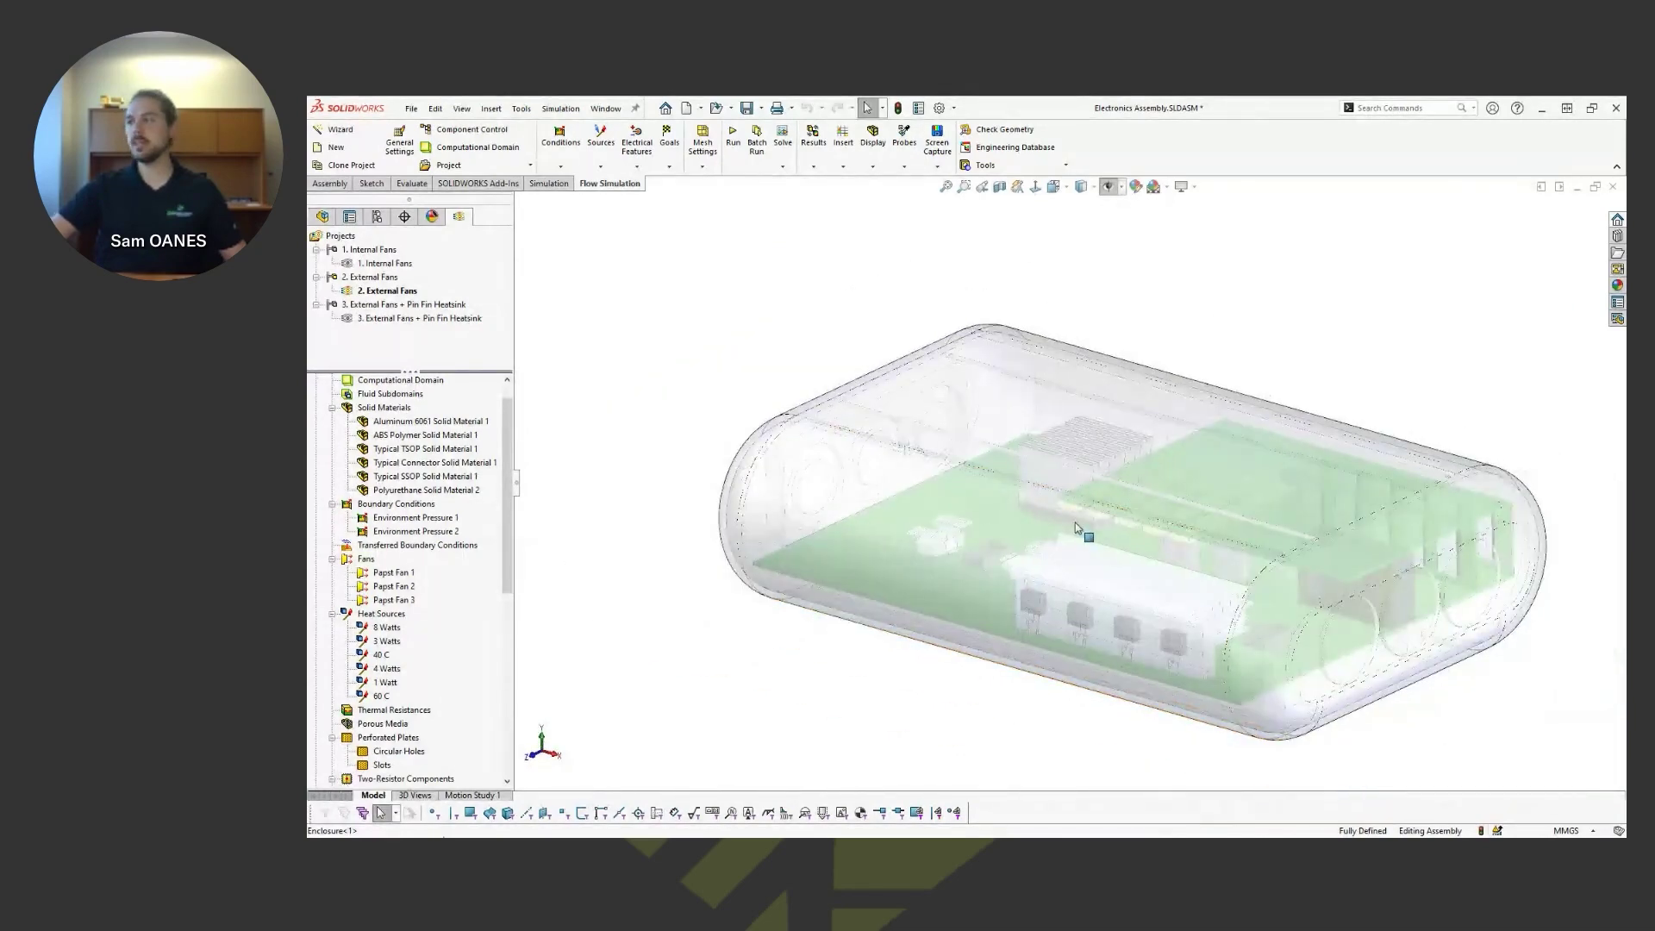
middle_click_drag(1119, 536, 1091, 518, "ctrl")
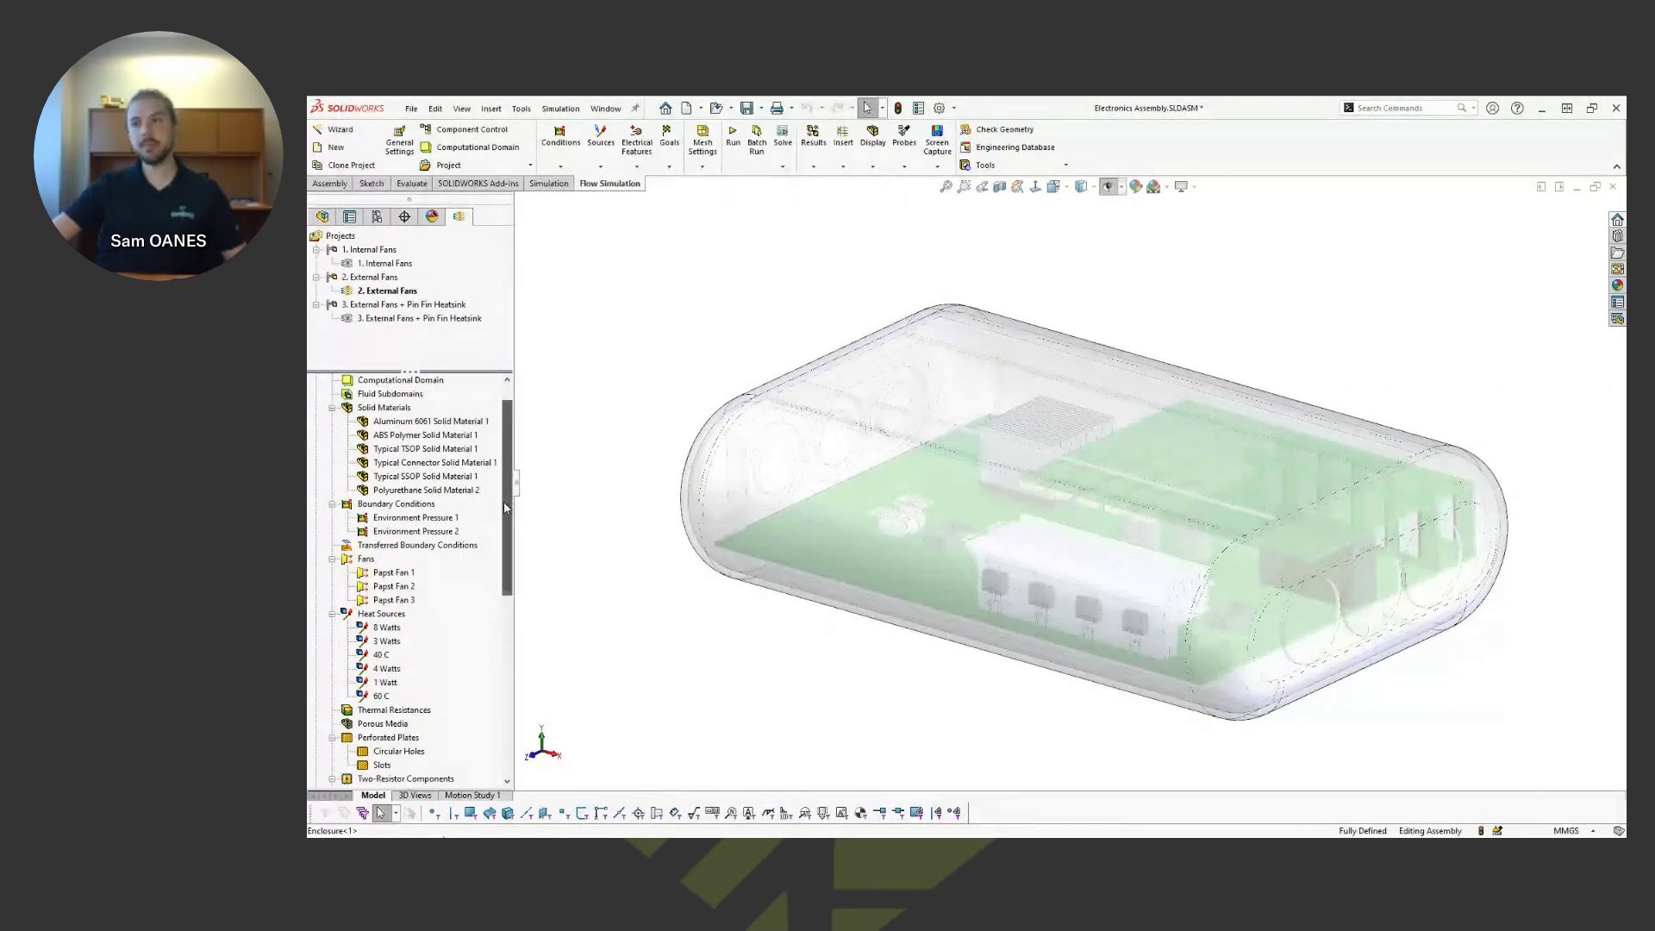
- Highlight parts for each of the six solid materials, then show Two-Resistor Component 1's PBGAFC_40x40mm callout
left_click_drag(504, 500, 504, 517)
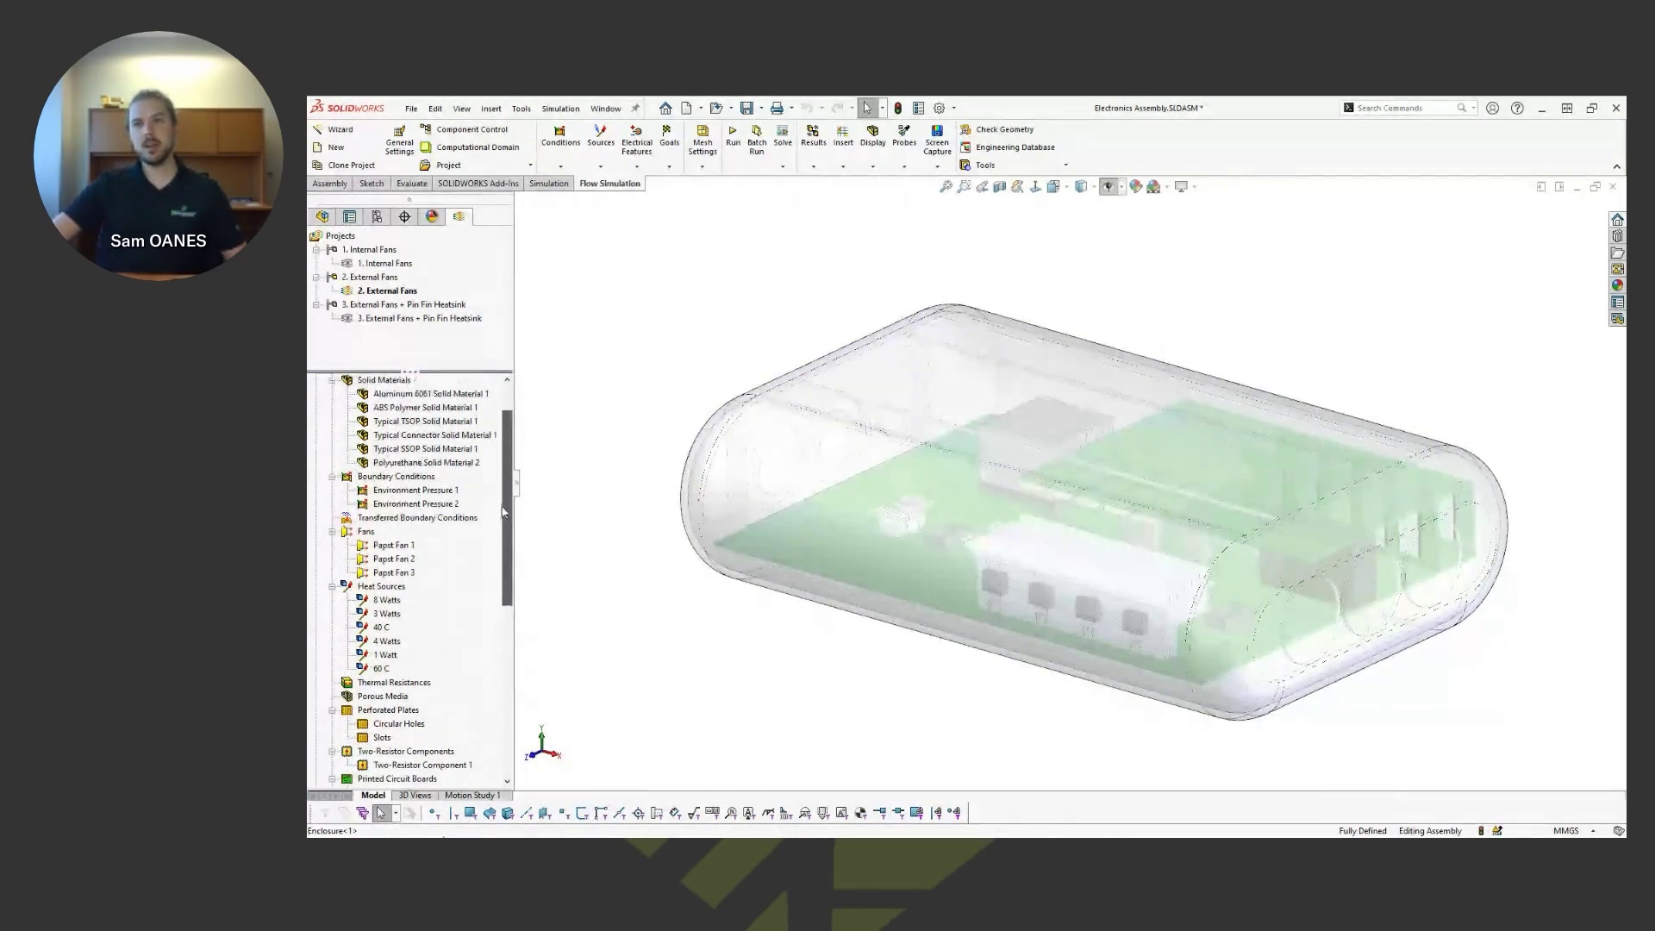
left_click(438, 395)
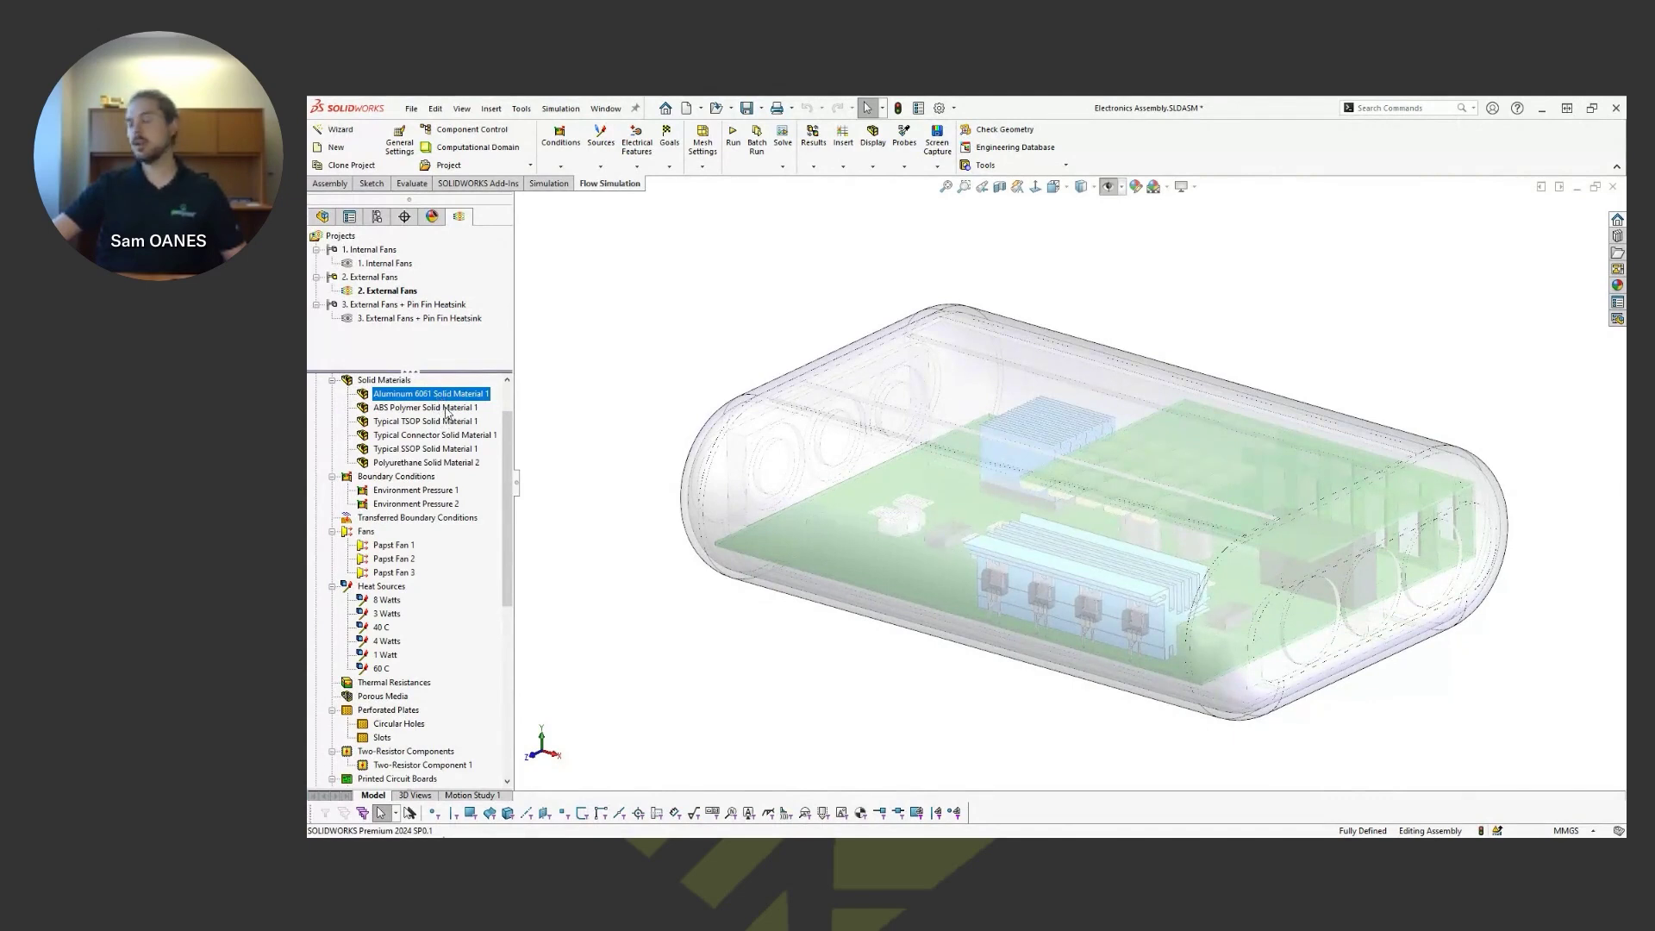
left_click(446, 411)
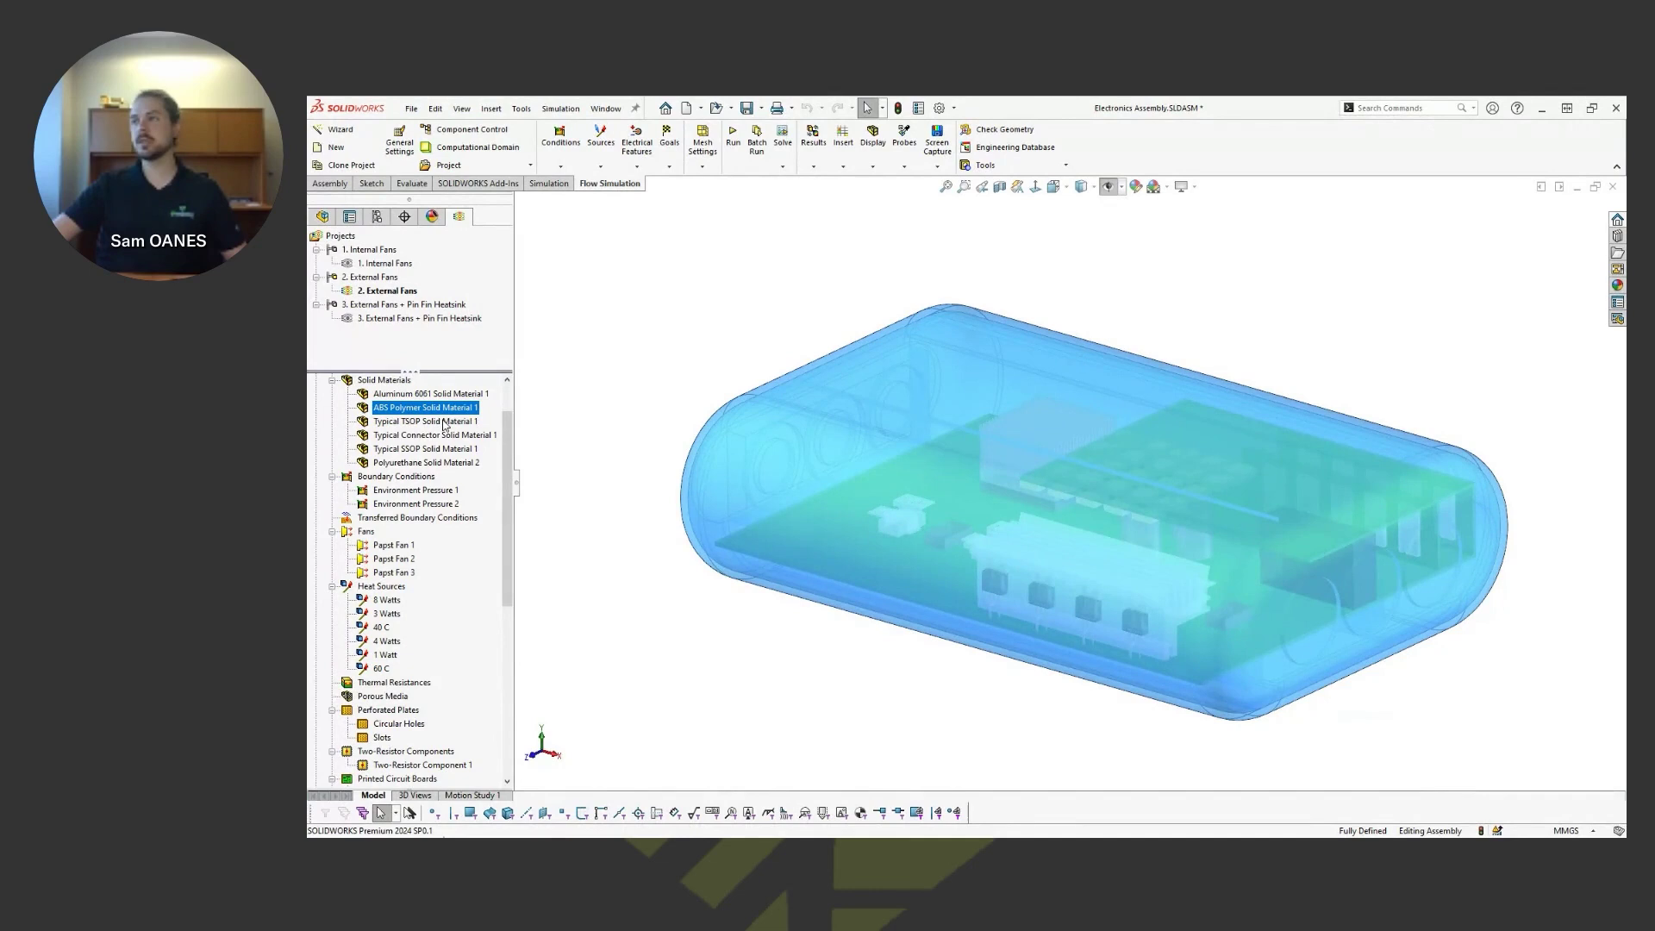
left_click(444, 423)
left_click(444, 437)
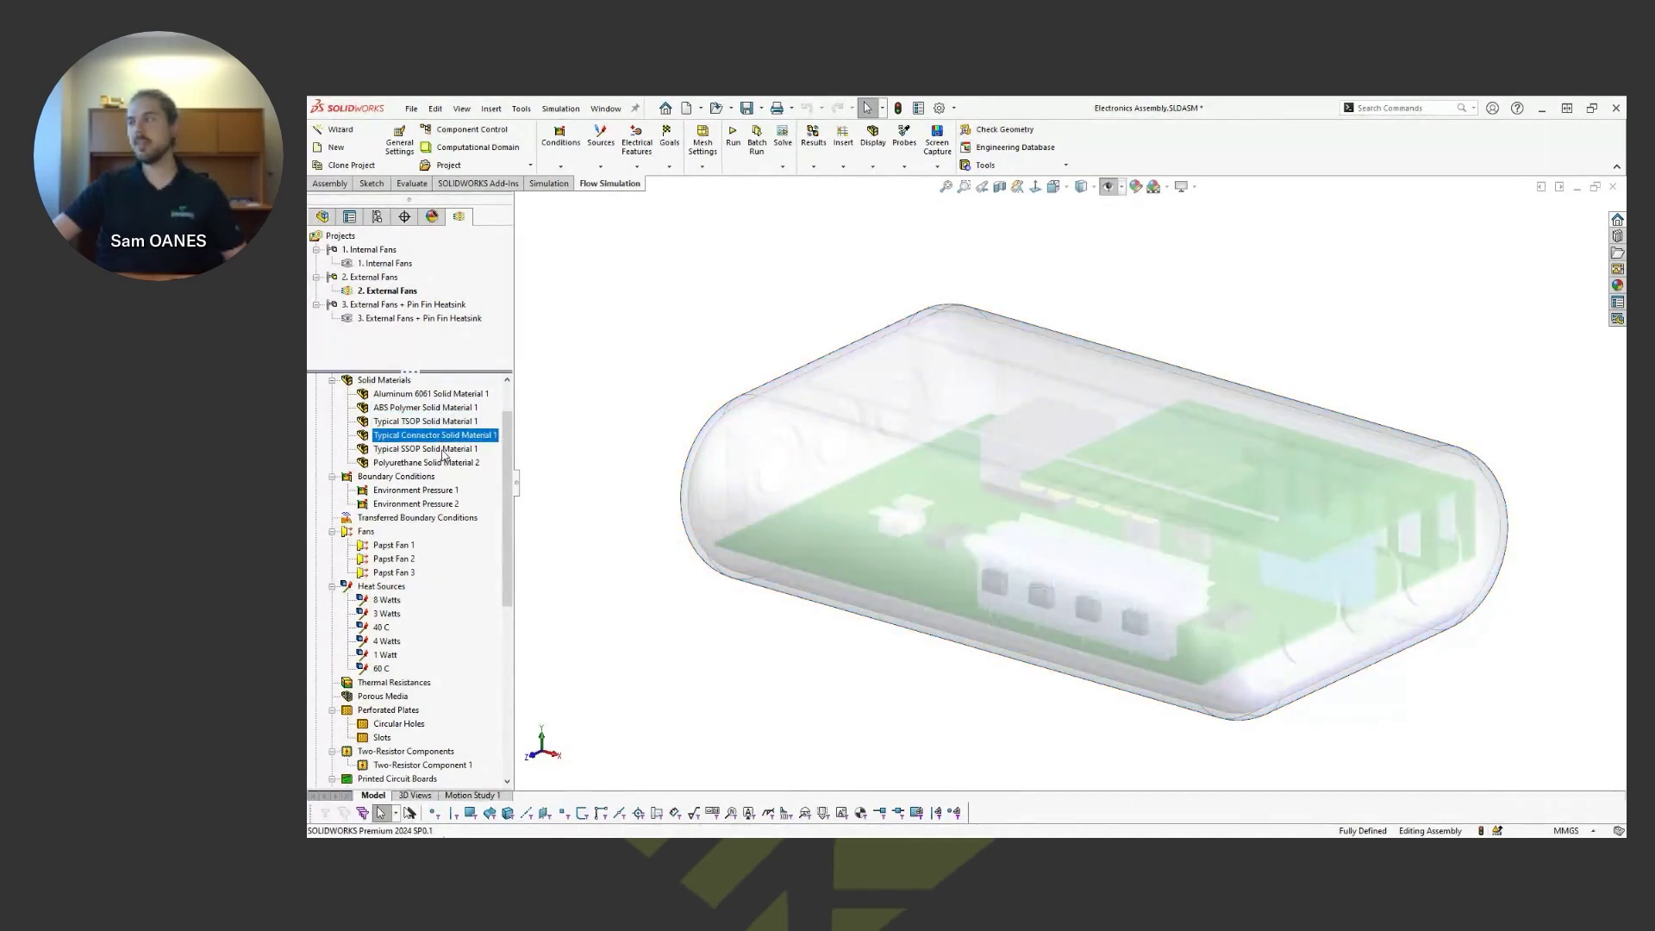
left_click(445, 450)
left_click(445, 463)
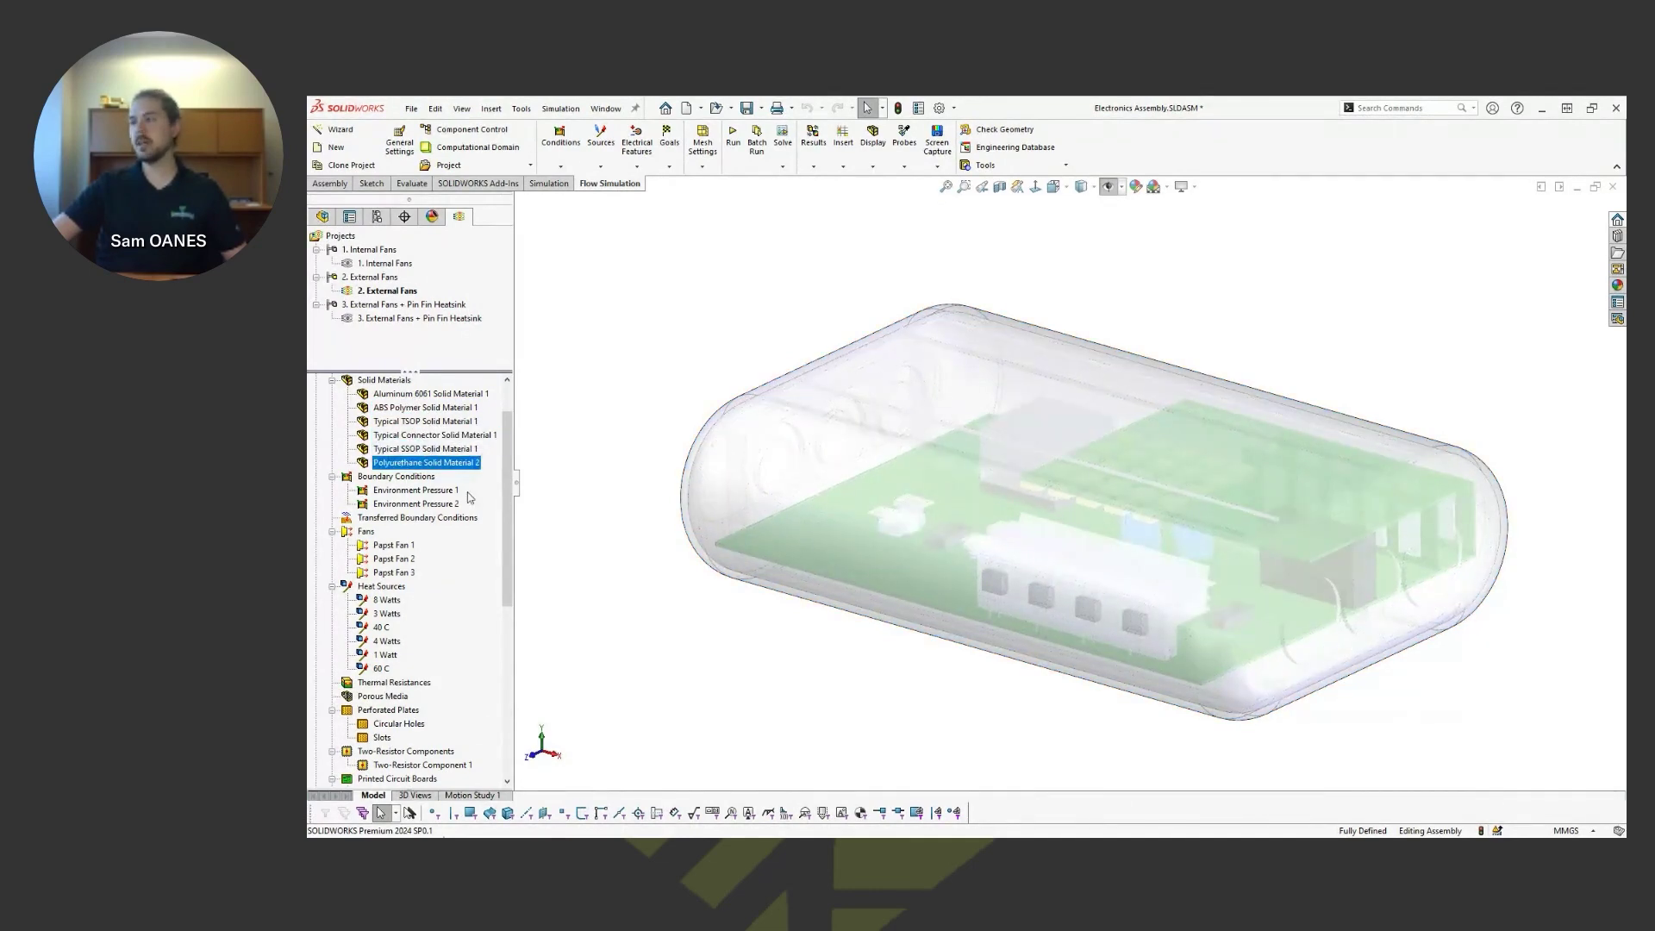
scroll(510, 446, "down", 3)
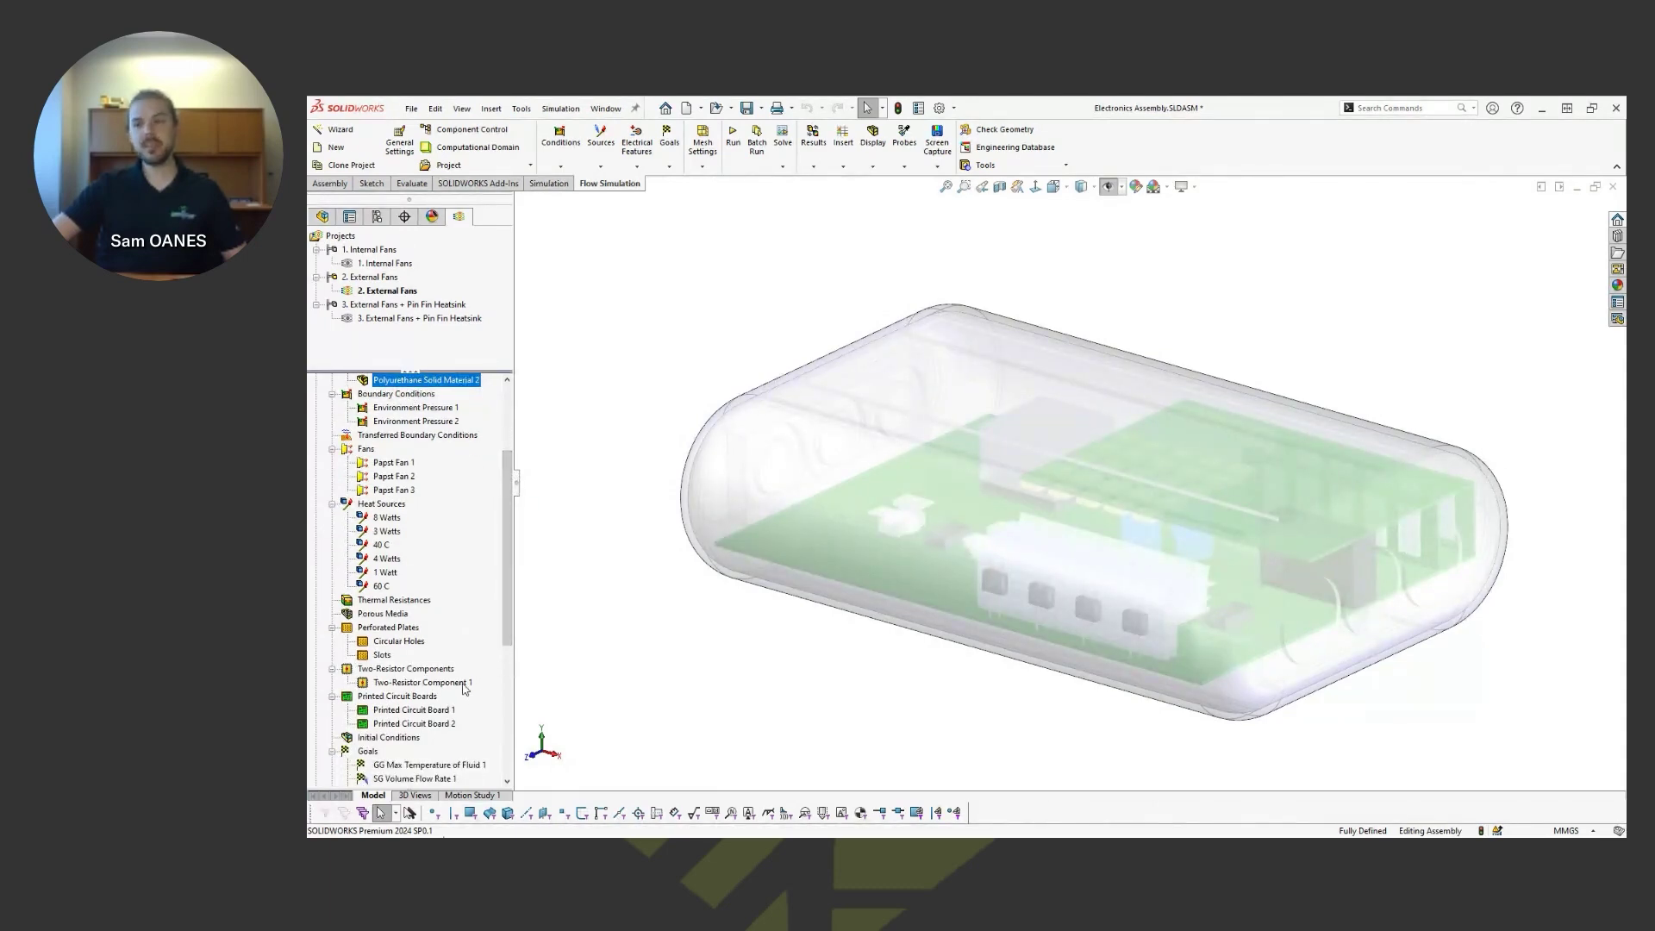
left_click(464, 684)
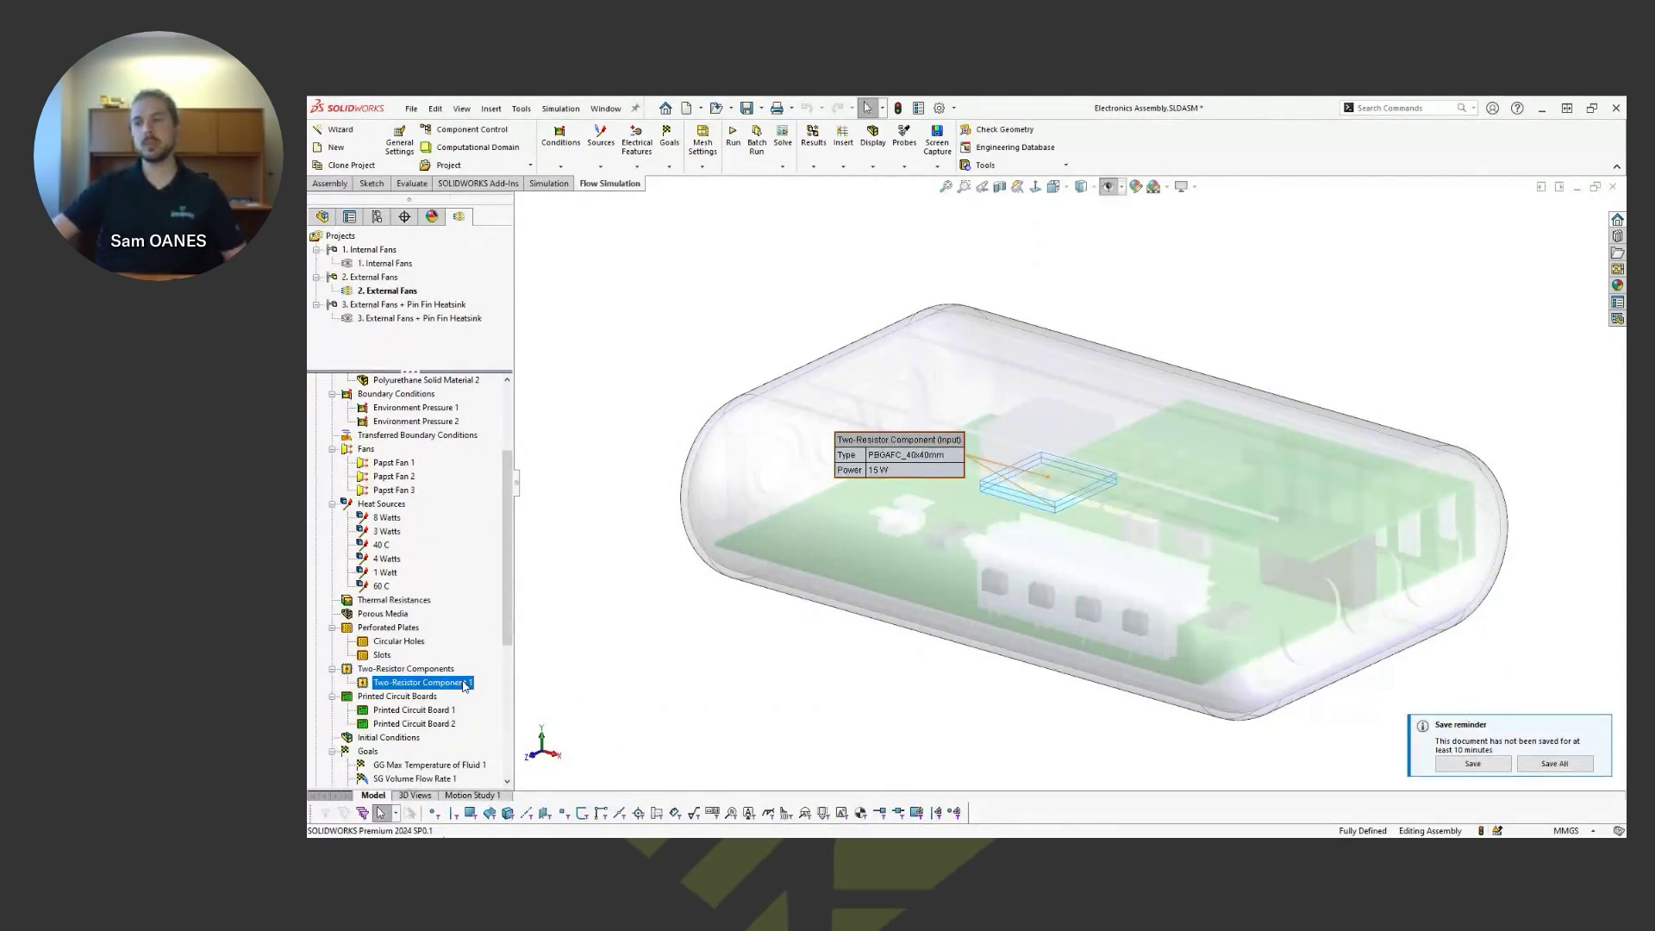
- Hide the enclosure and orbit the CPU heatsink to locate Two-Resistor Component 1 beneath it
scroll(983, 401, "up", 5)
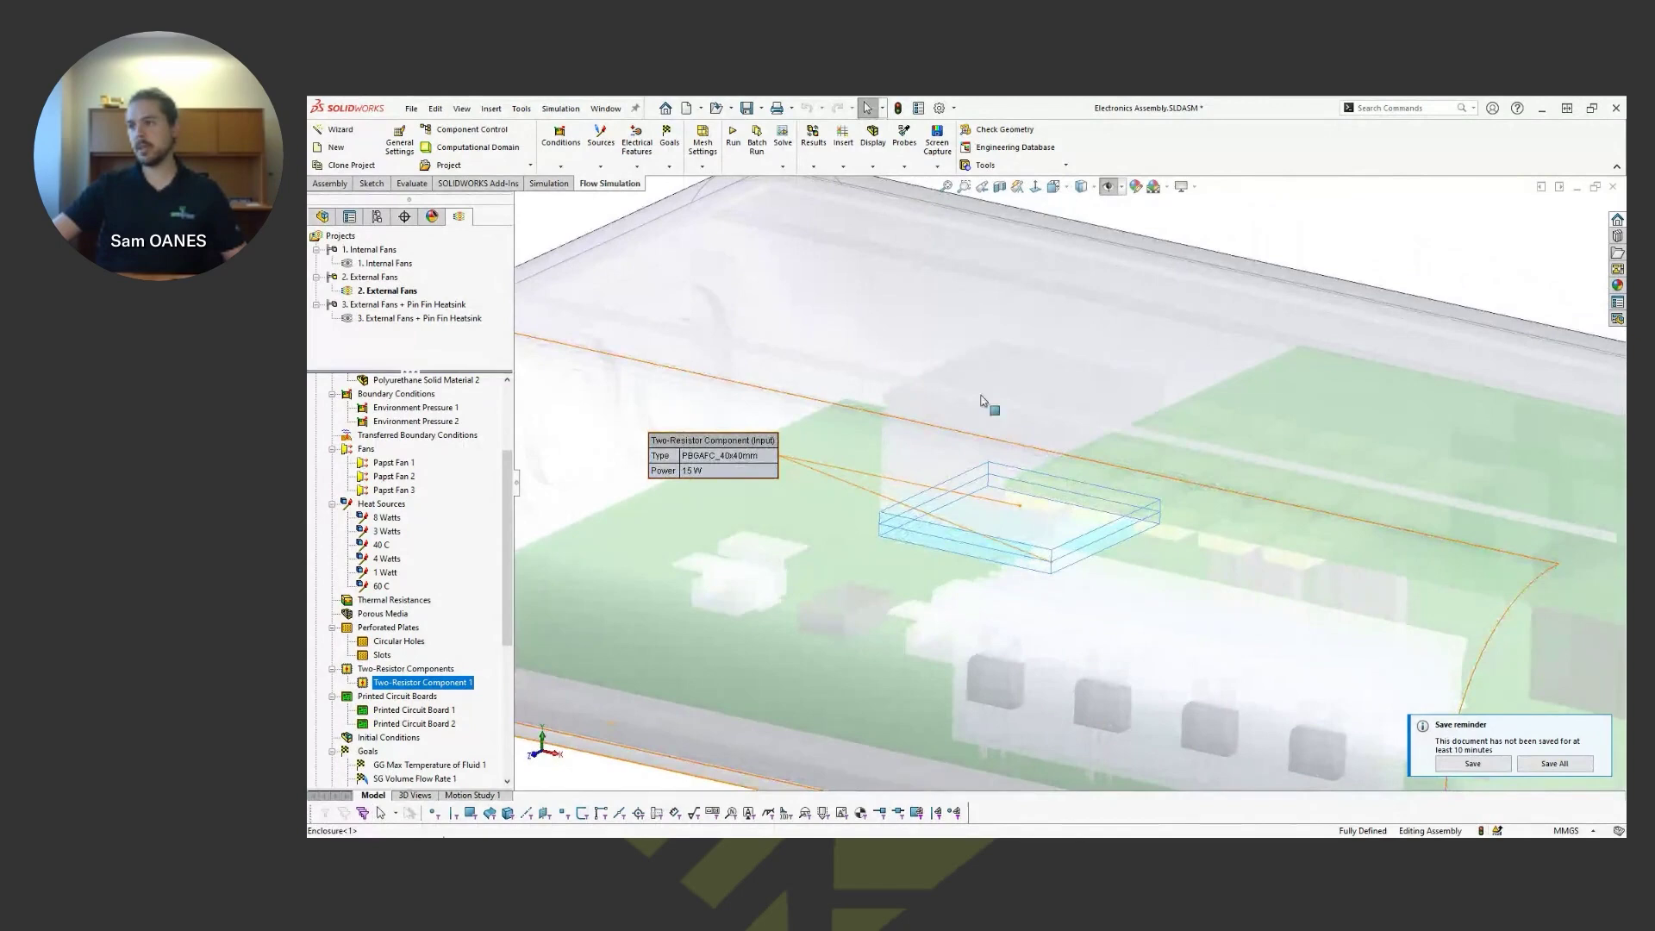
right_click(835, 286)
left_click(948, 225)
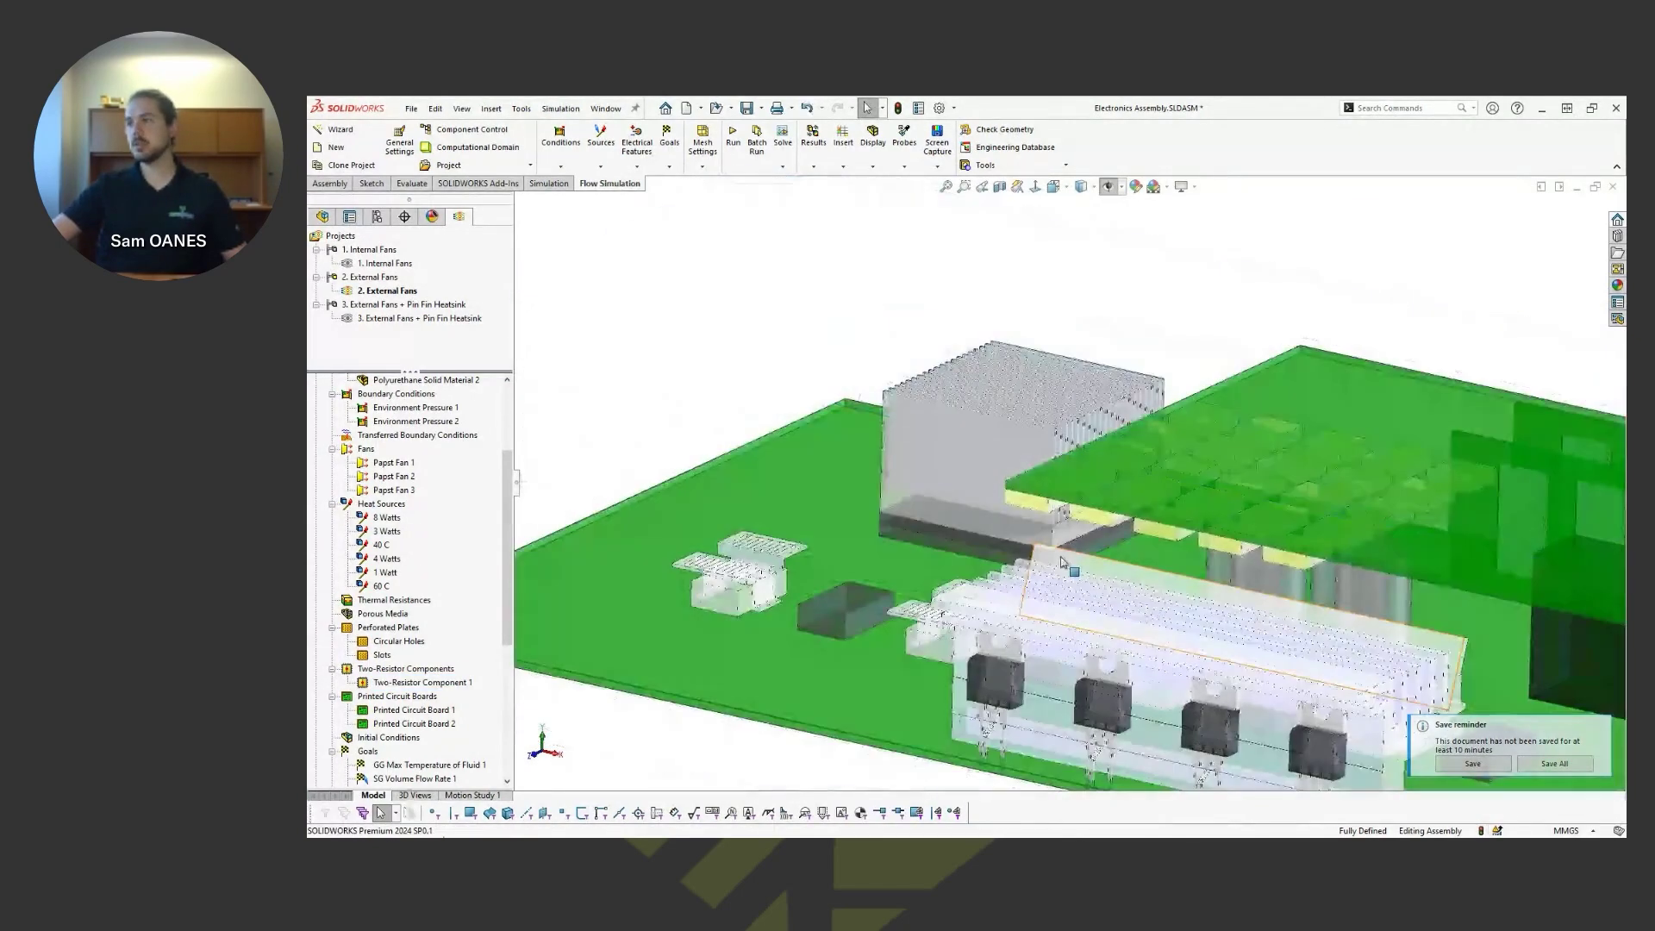
middle_click_drag(1062, 561, 1064, 582)
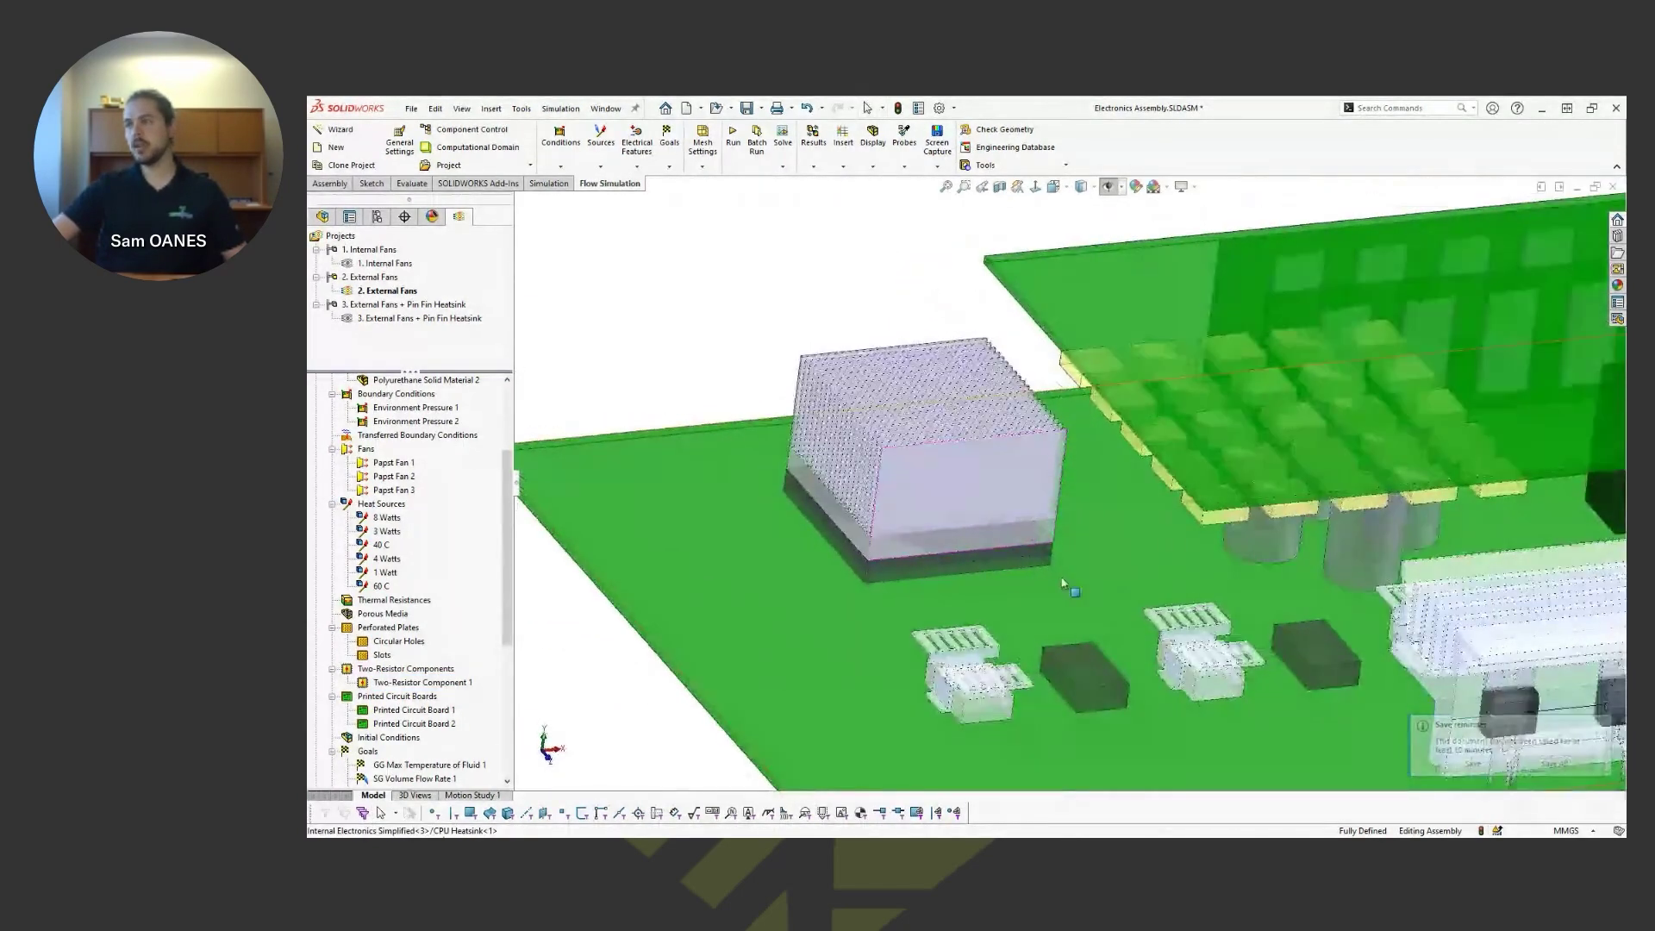
scroll(897, 584, "down", 3)
left_click(454, 683)
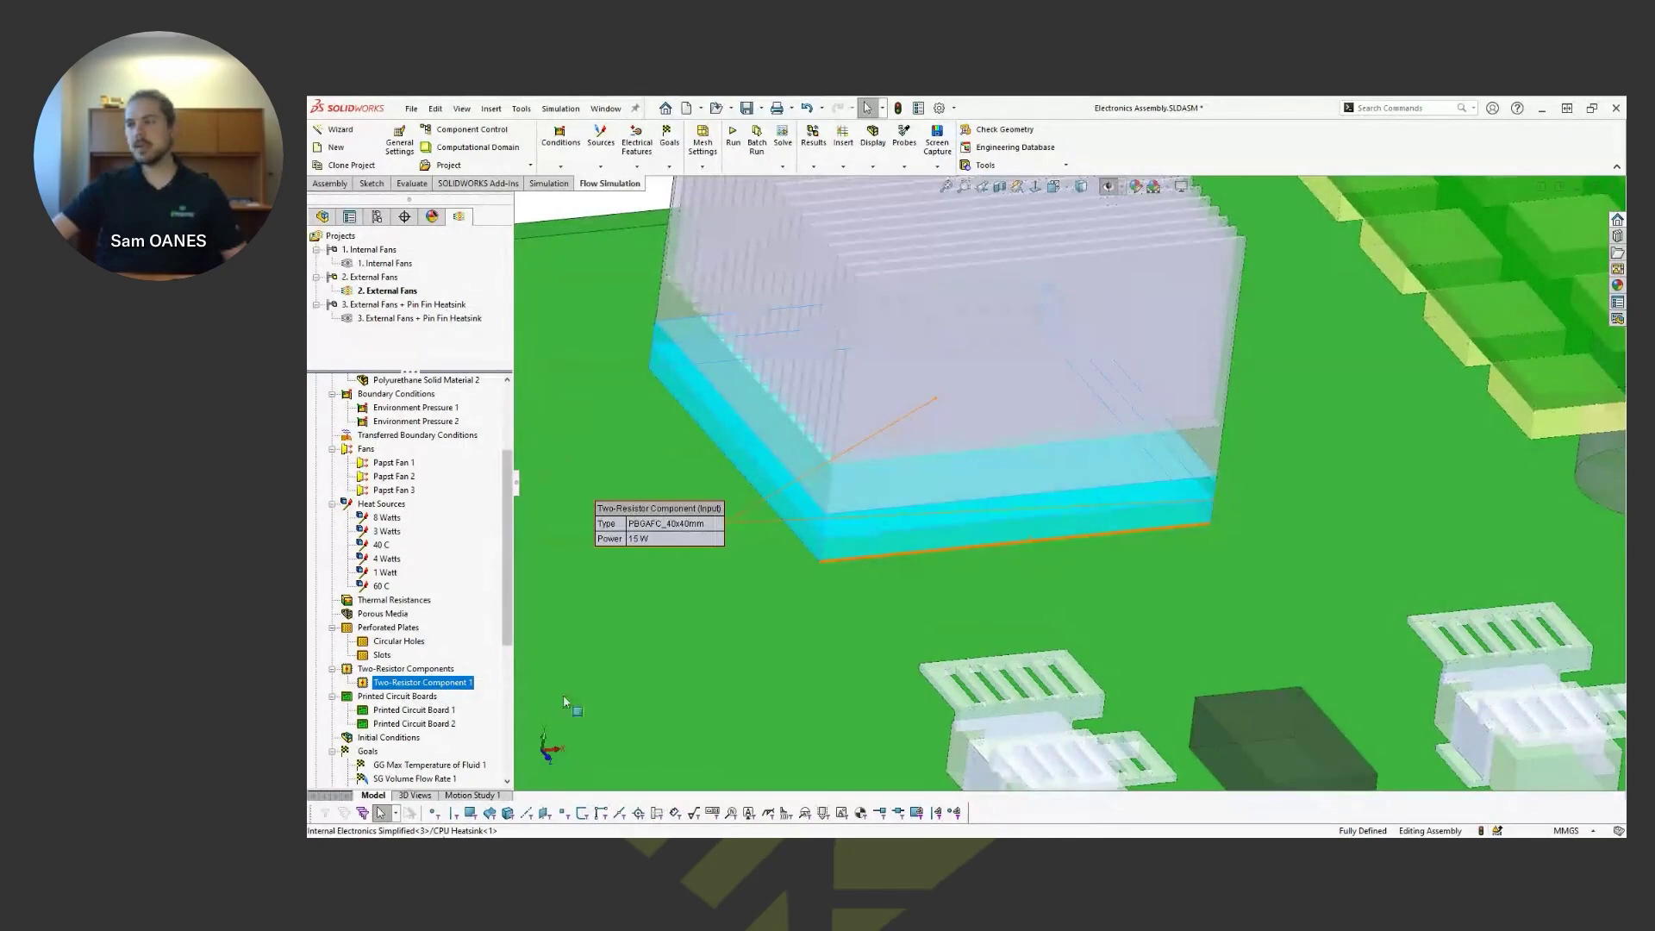
middle_click_drag(565, 703, 990, 477)
middle_click_drag(830, 543, 1092, 591)
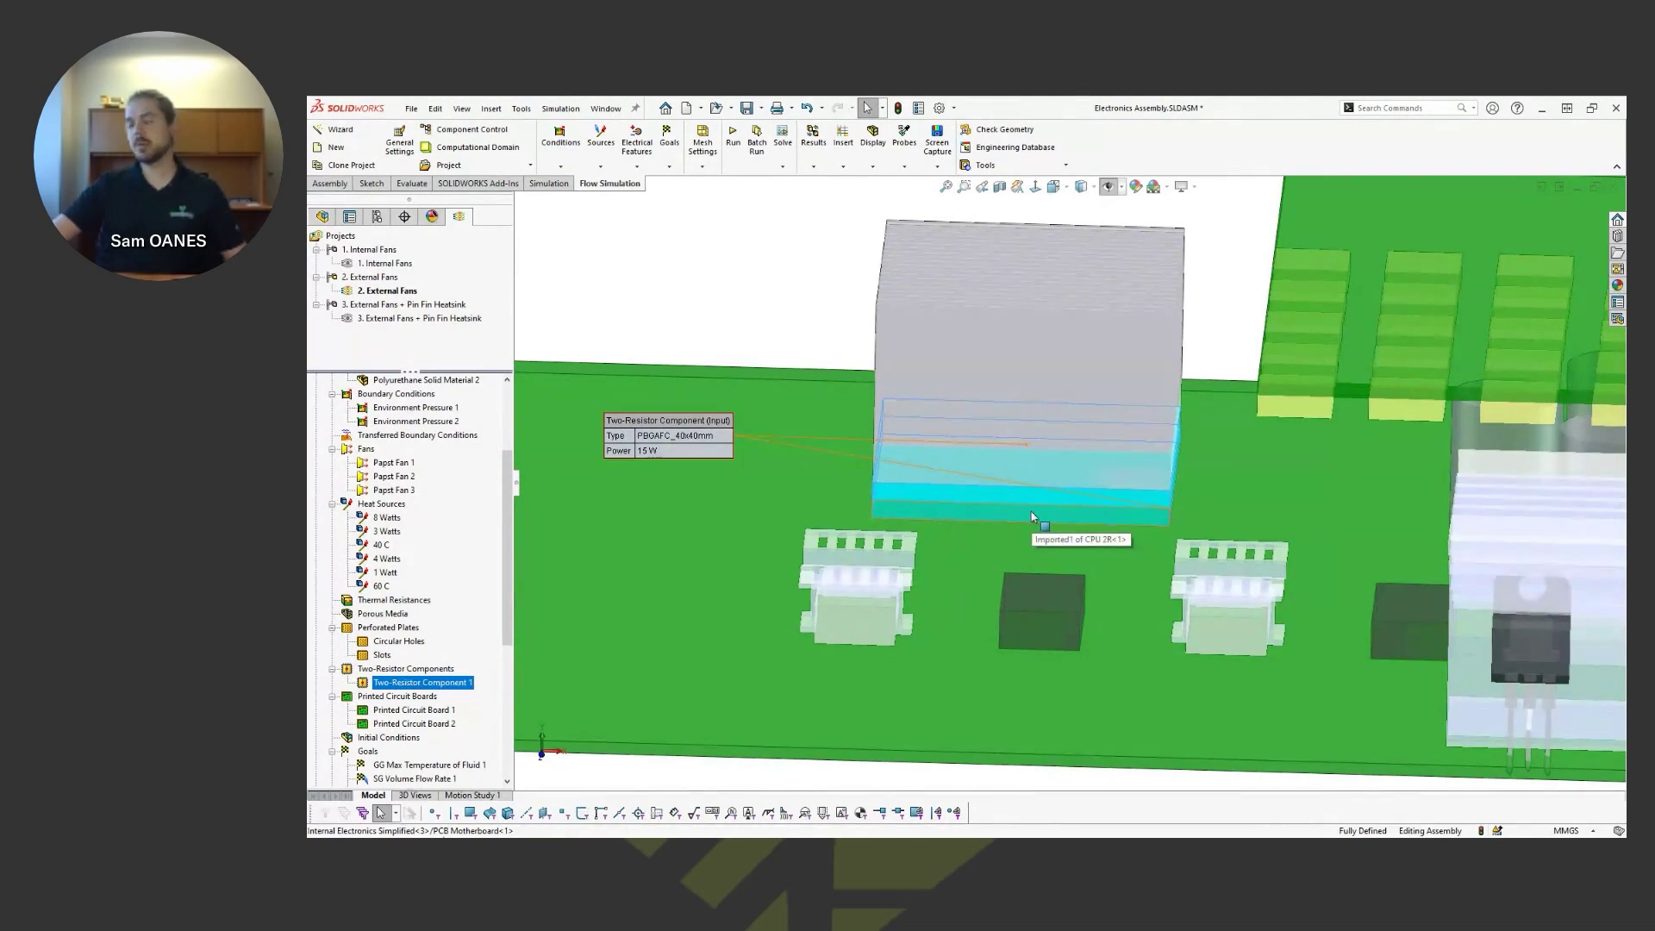
- Edit Two-Resistor Component 1's definition to browse its pre-defined PBGAFC and CBGAFC packages
right_click(466, 682)
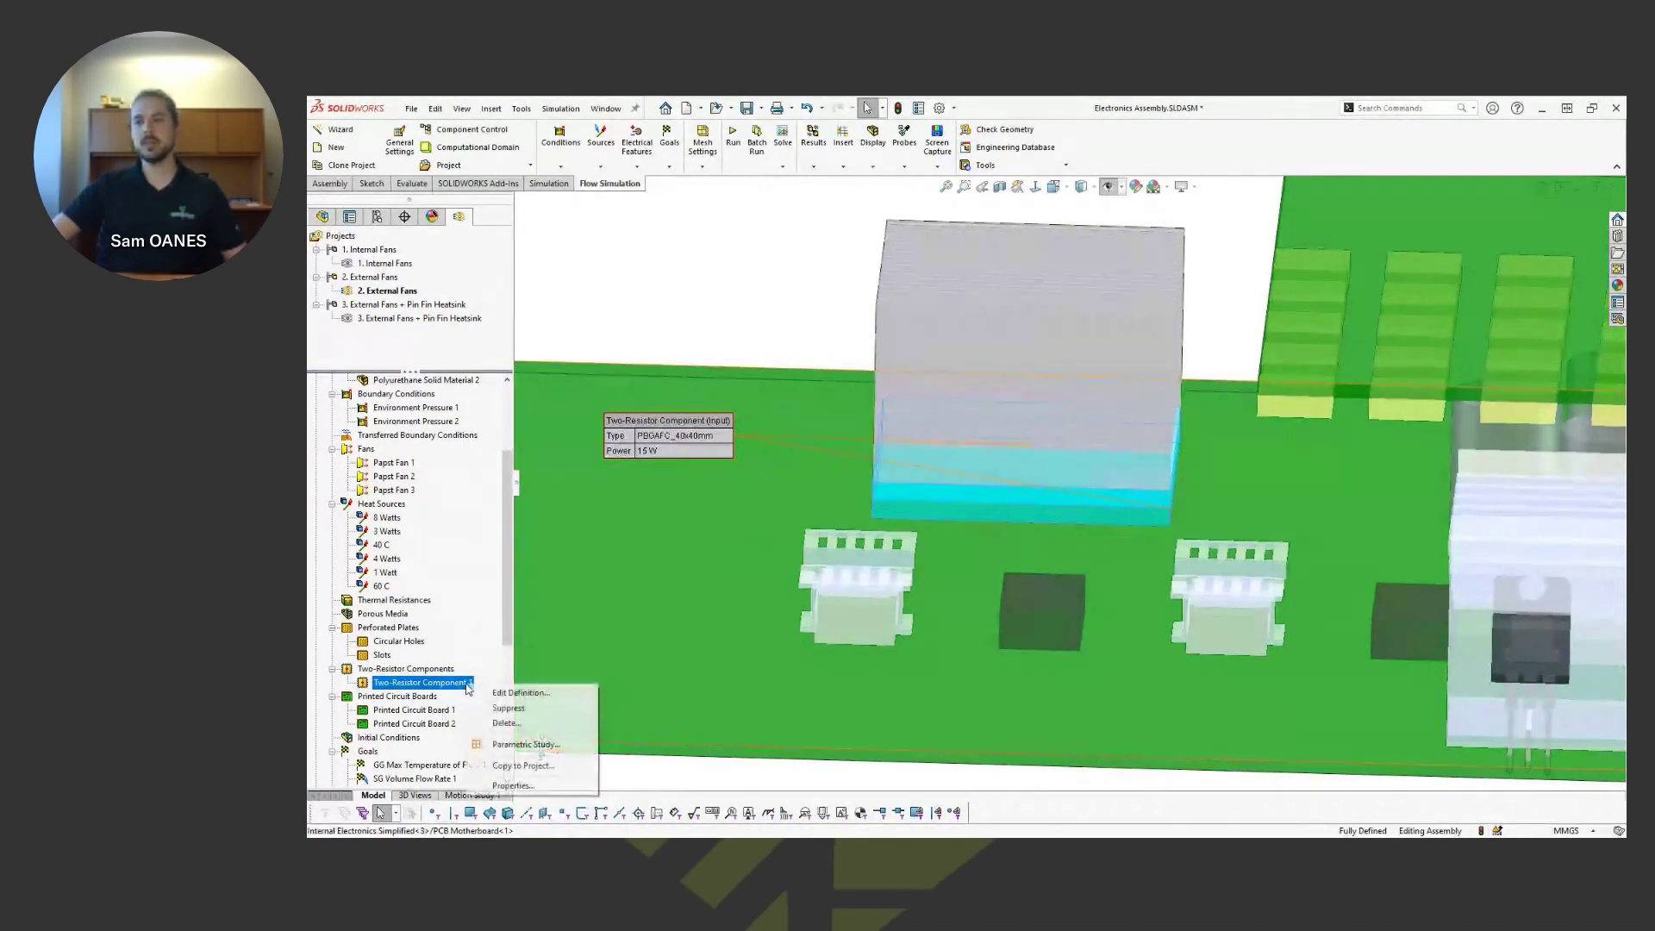
left_click(516, 694)
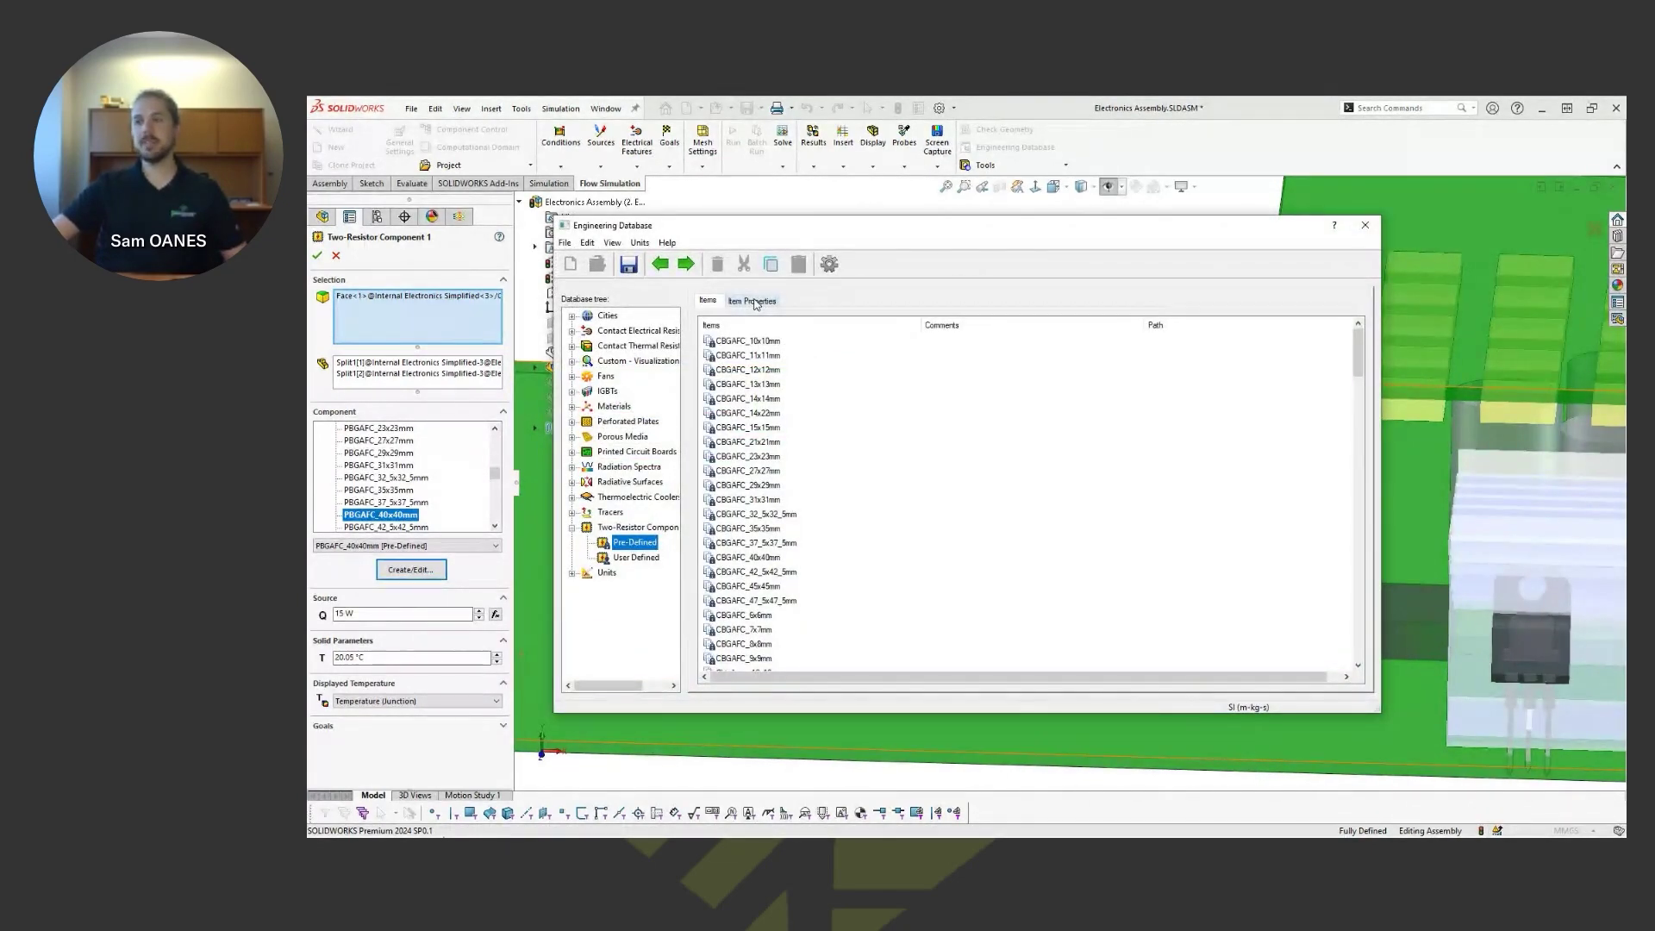
- Inspect the PBGAFC_40x40mm Junction - Case and Junction - Board thermal resistance values
scroll(946, 443, "down", 15)
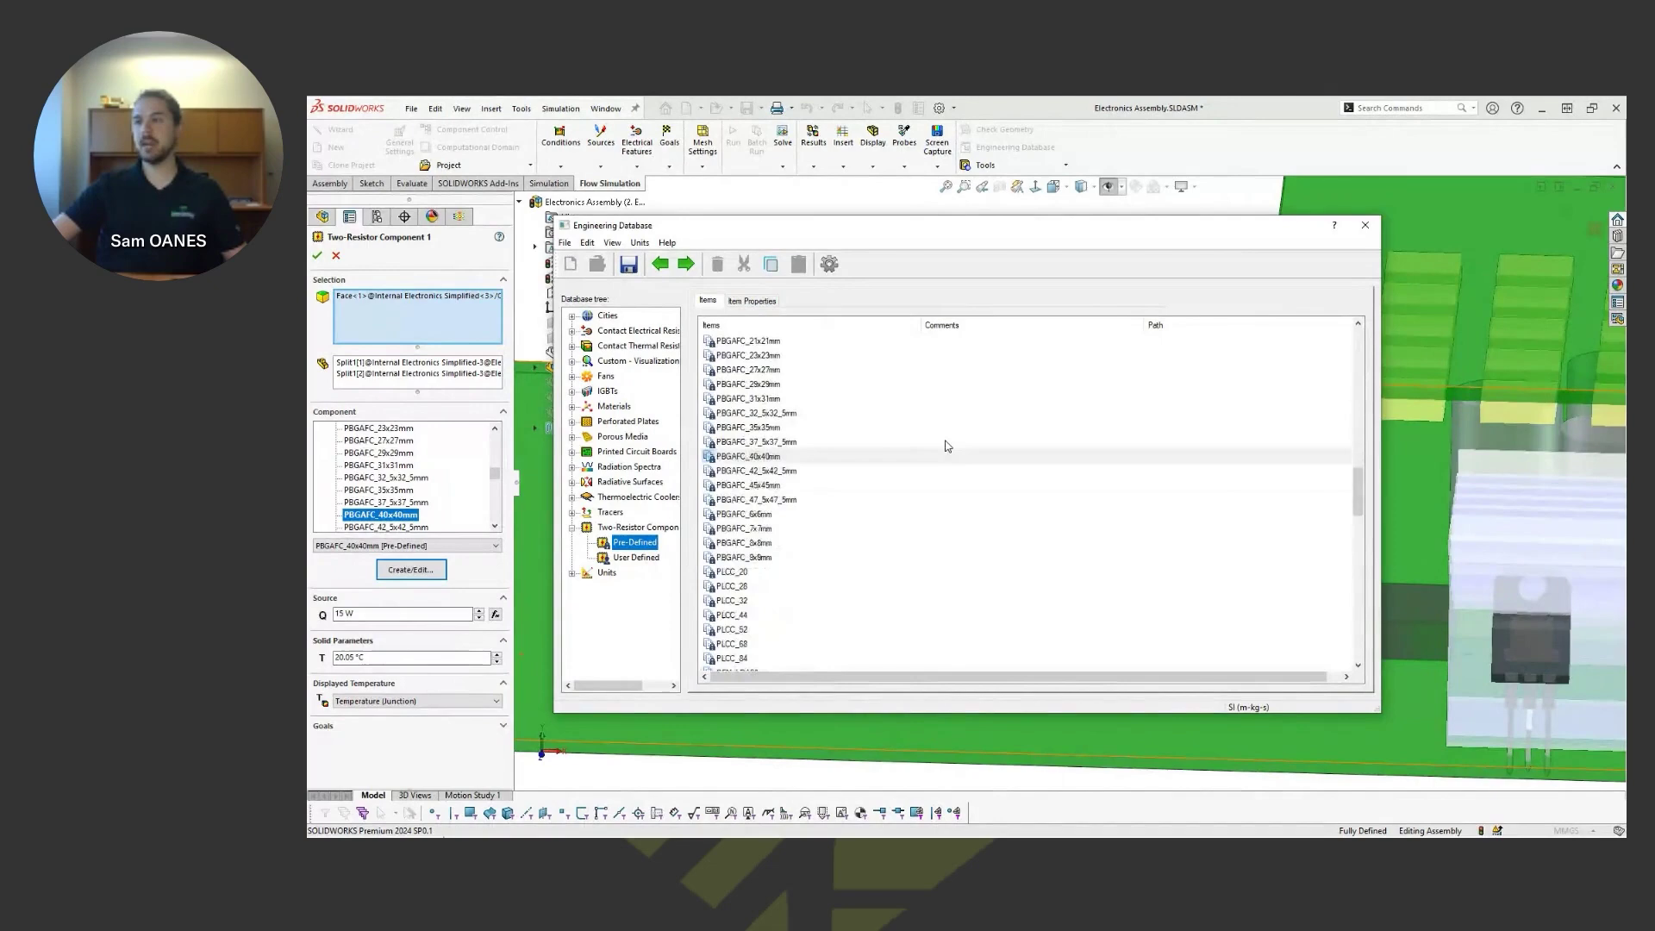
scroll(946, 445, "down", 15)
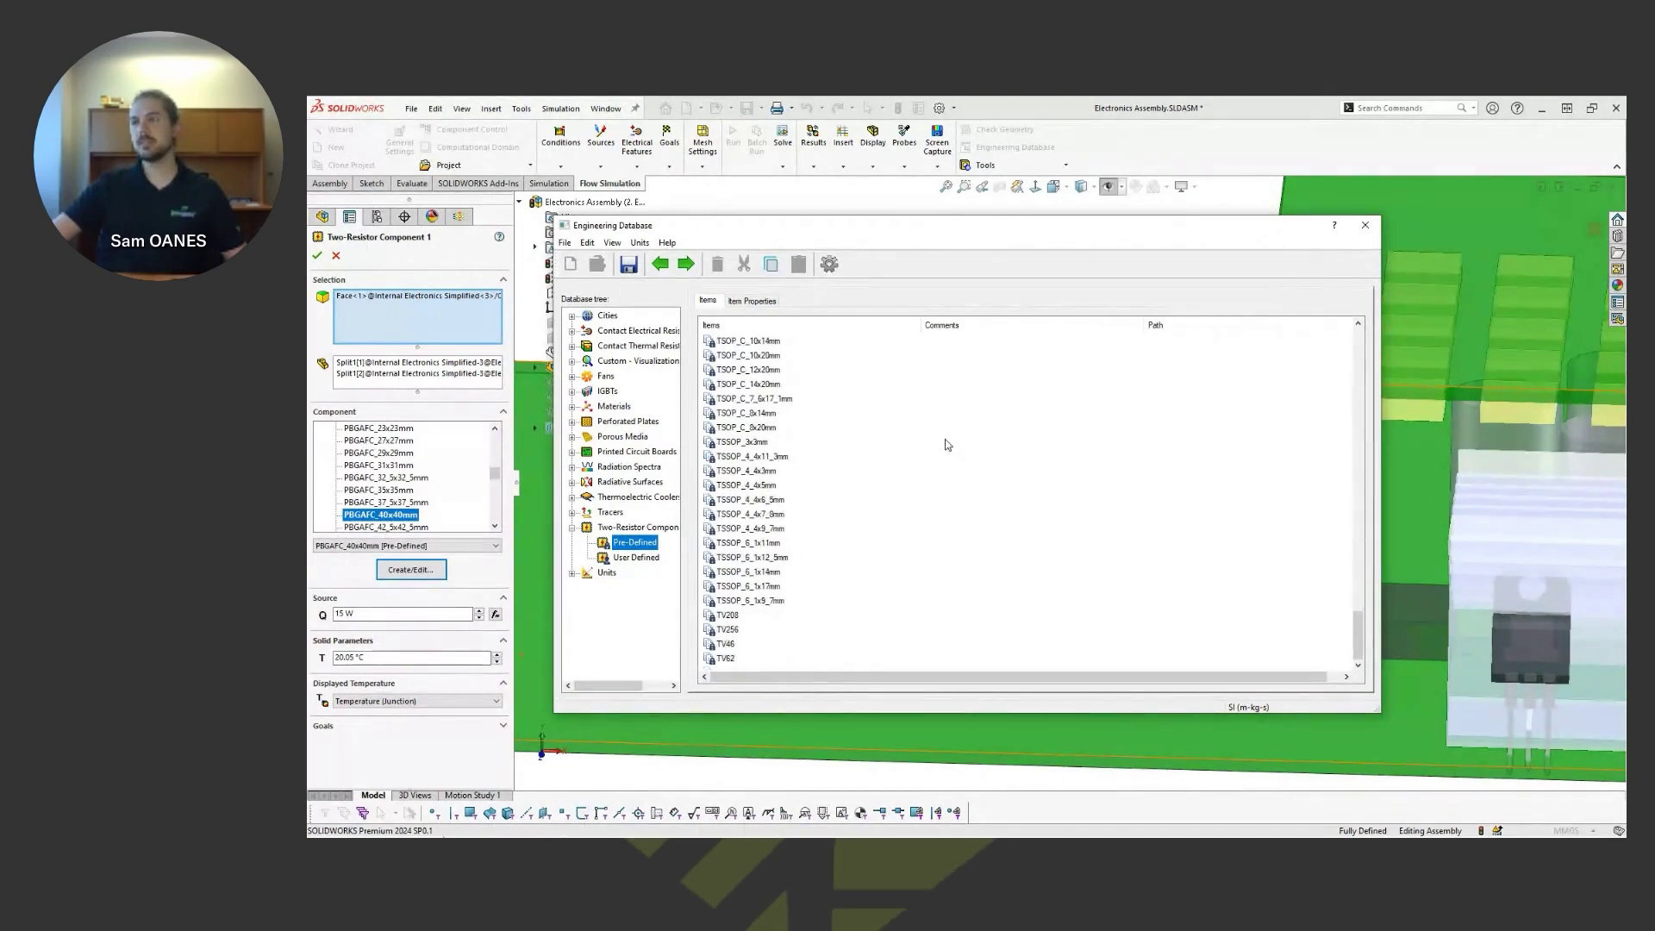
scroll(946, 444, "up", 20)
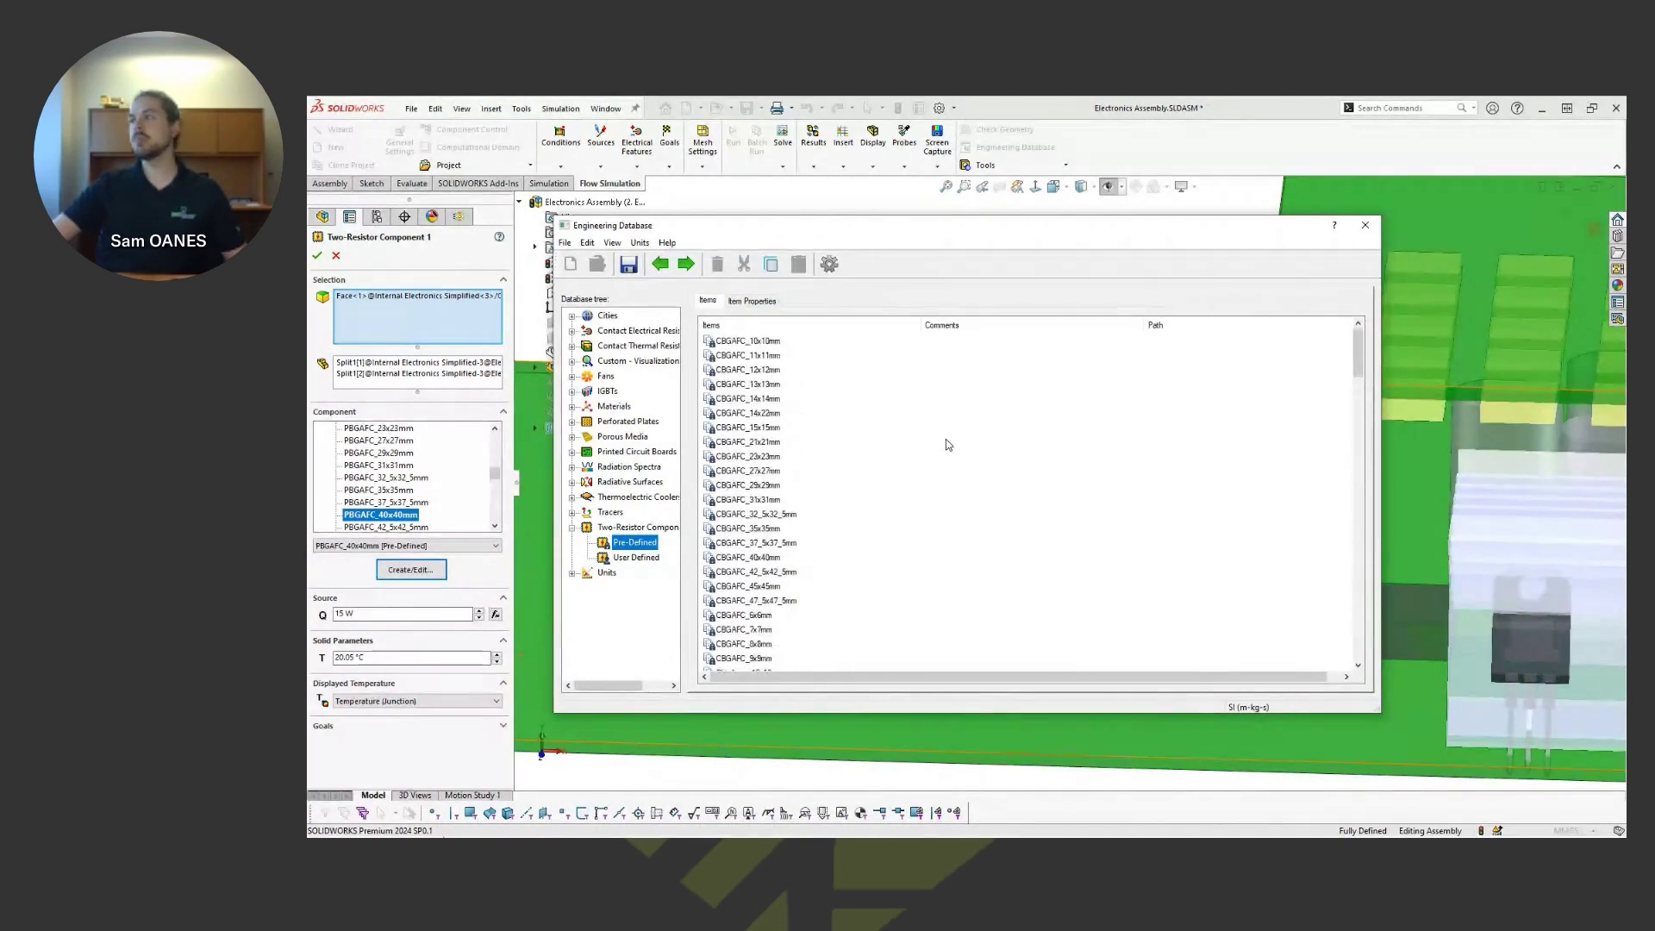
left_click(757, 301)
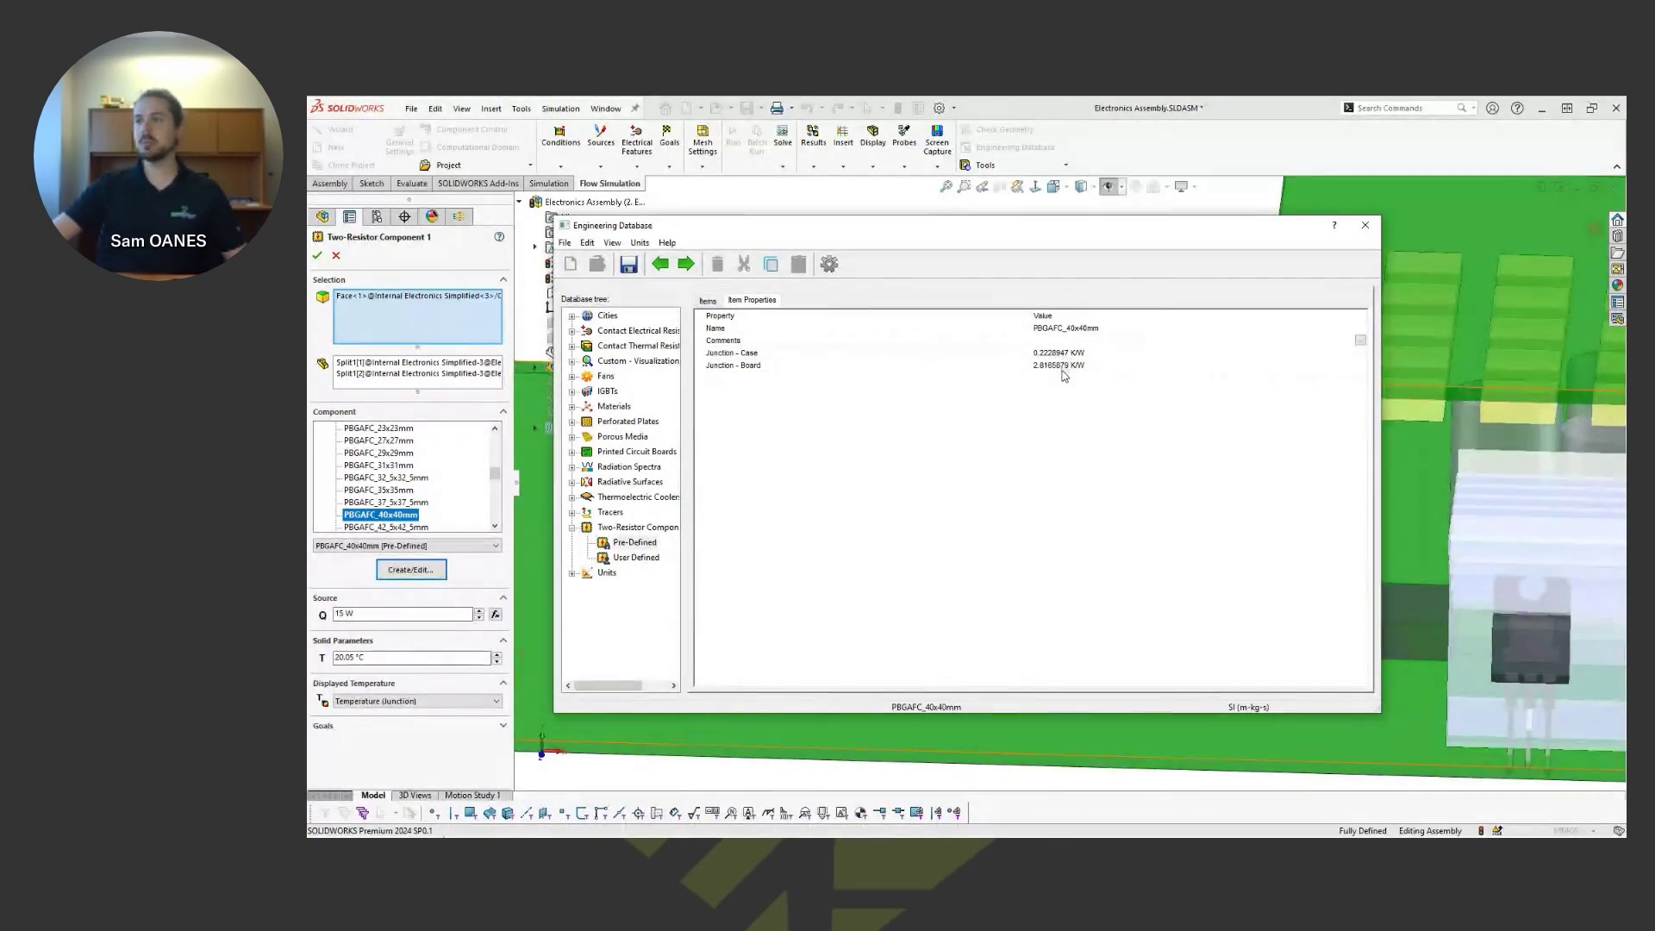
left_click(768, 355)
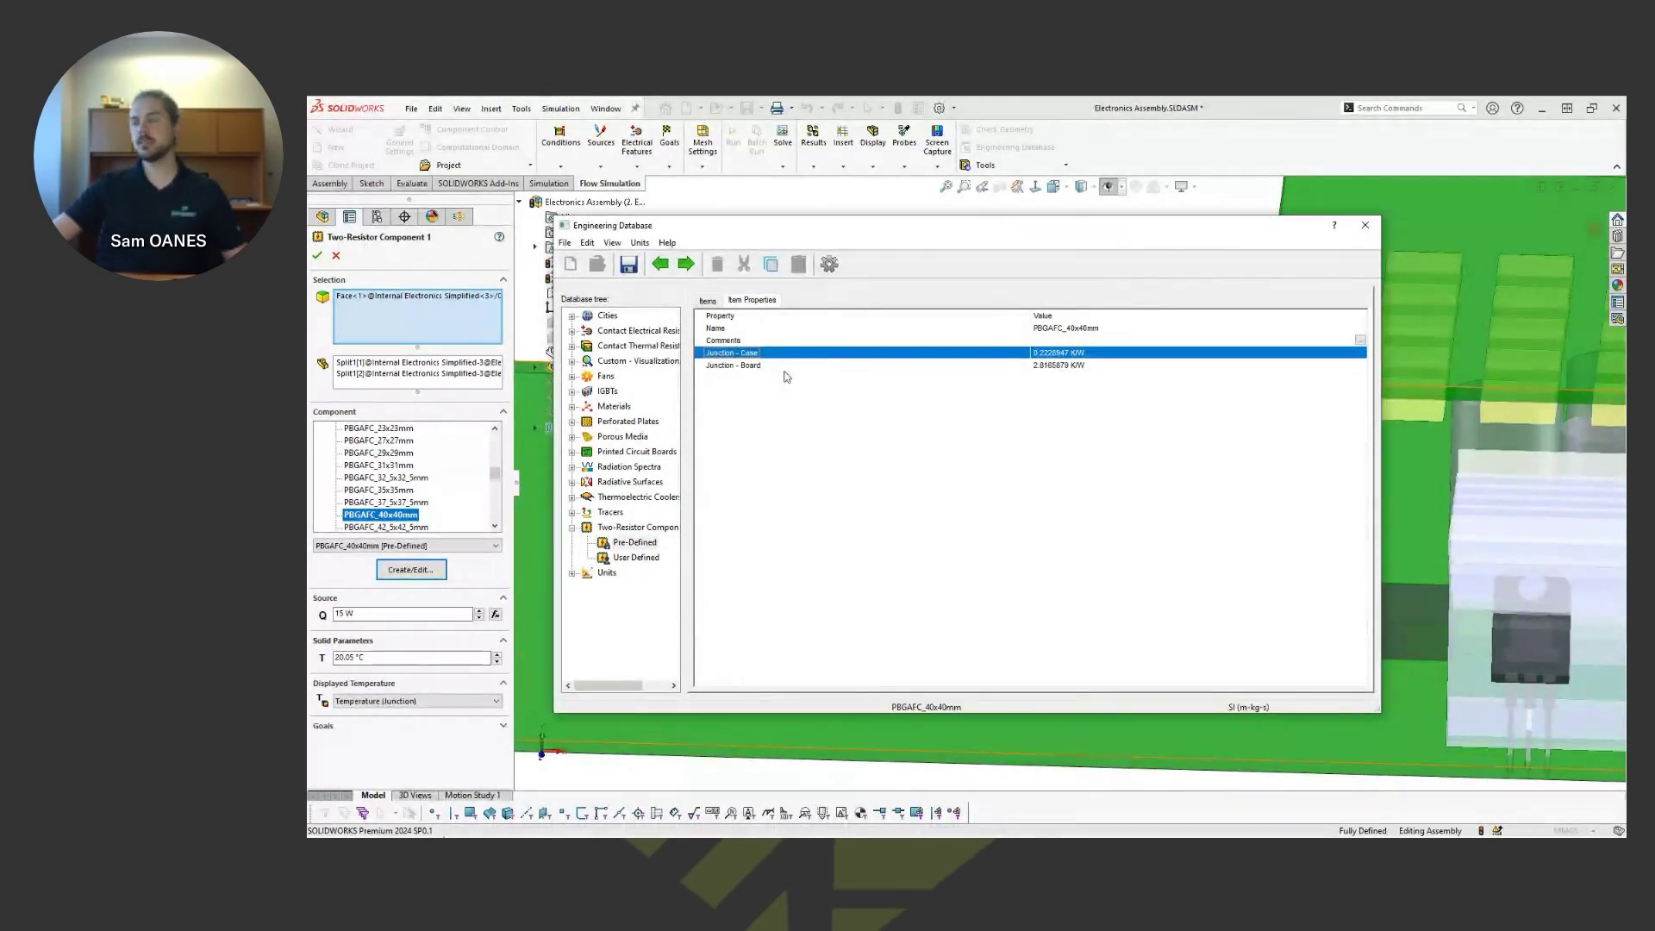
left_click(790, 368)
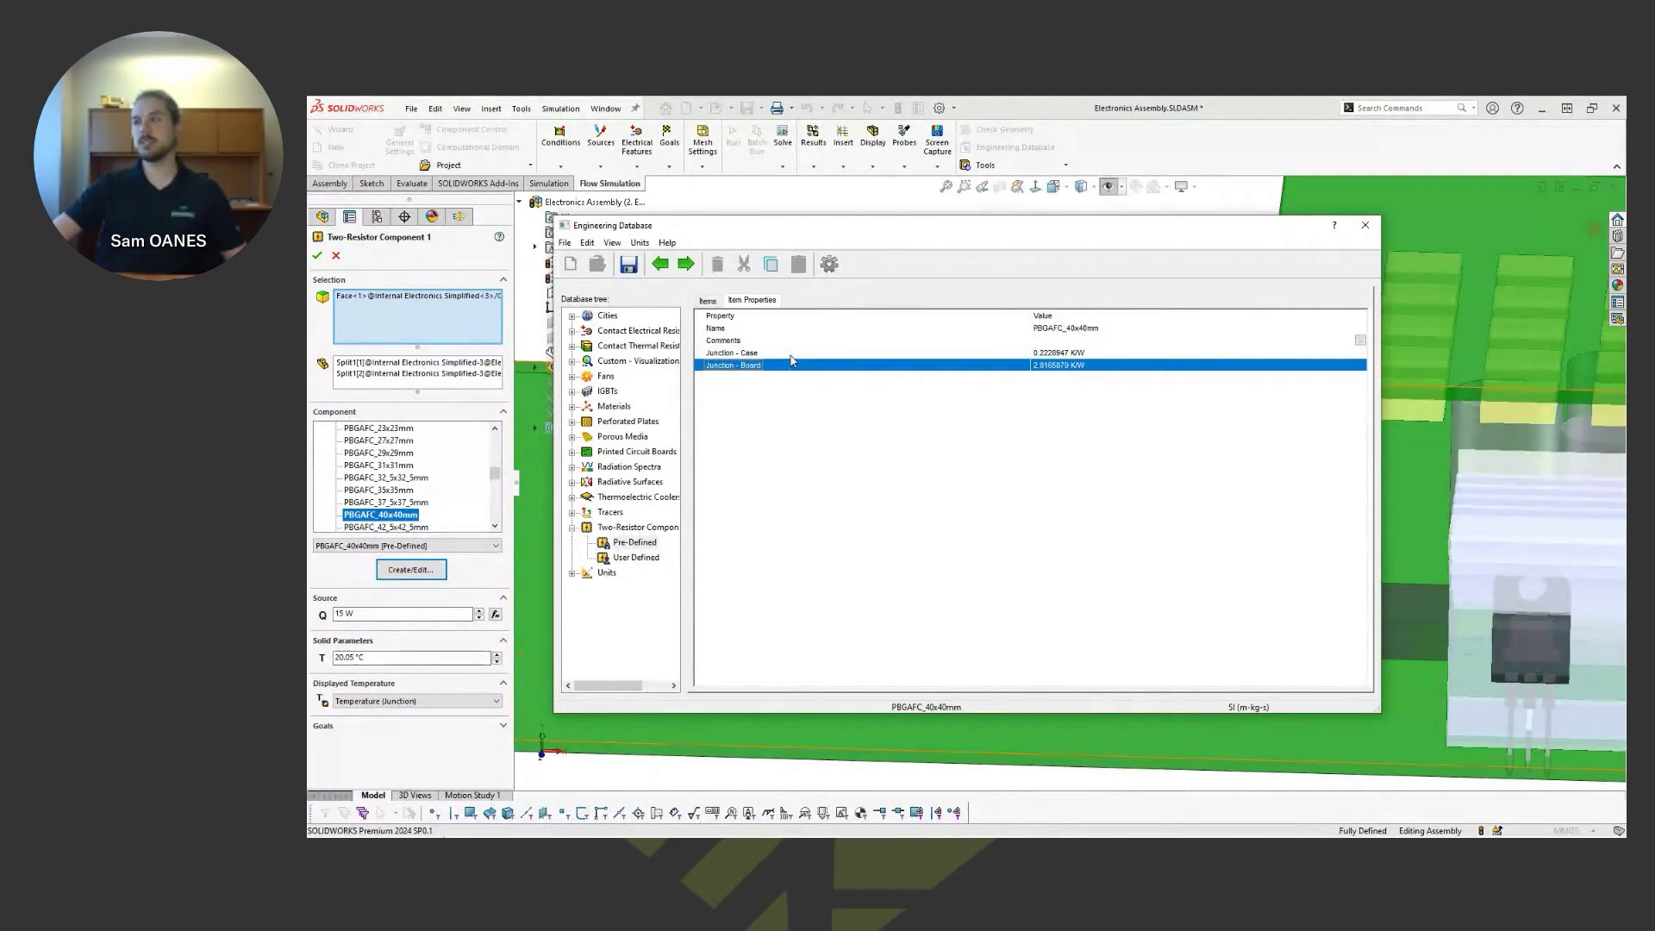
left_click(791, 355)
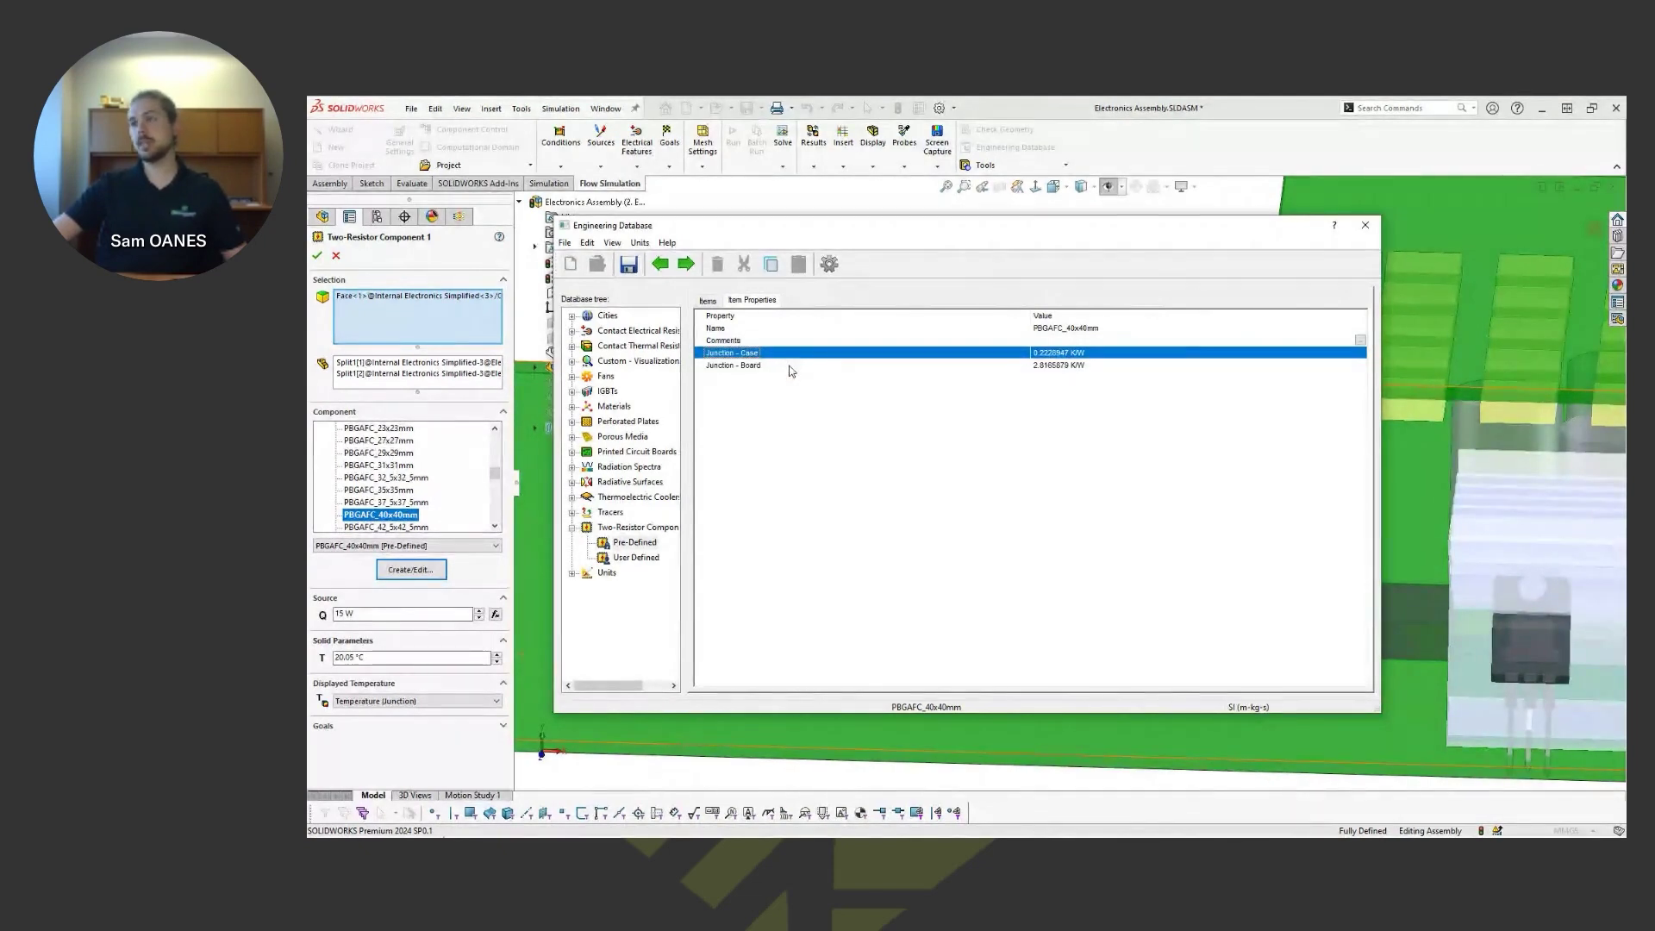
left_click(790, 367)
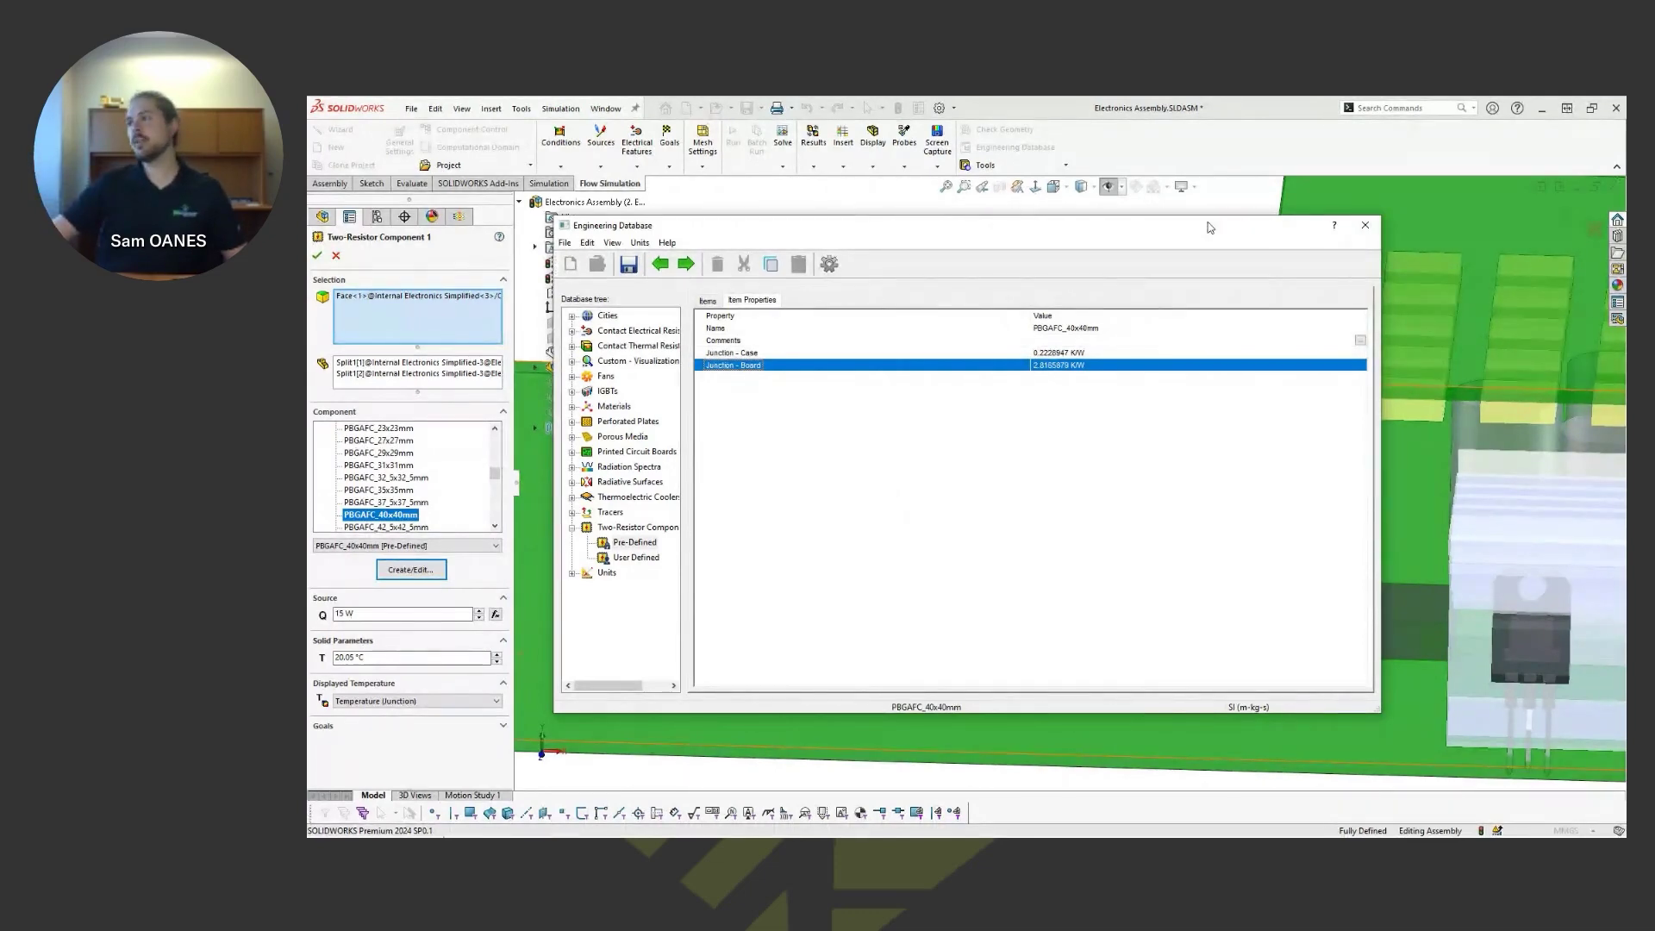
- Close the database and two-resistor definition unchanged, then bring up Printed Circuit Board 1's options
left_click_drag(1210, 227, 1197, 543)
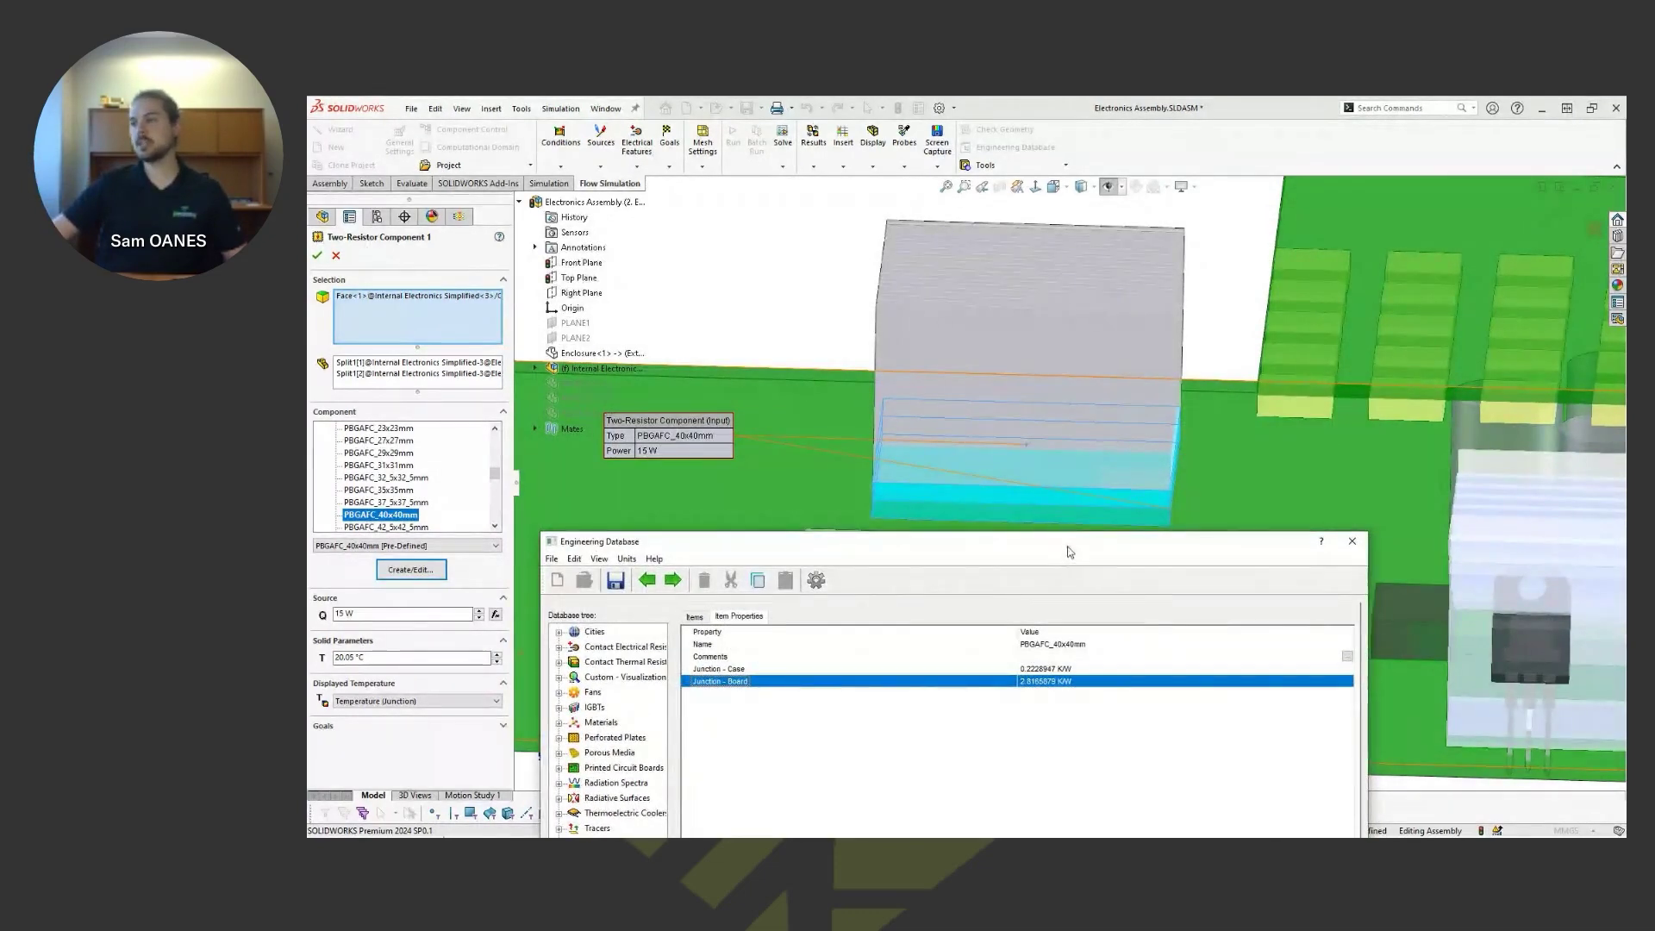
left_click_drag(1068, 552, 1052, 355)
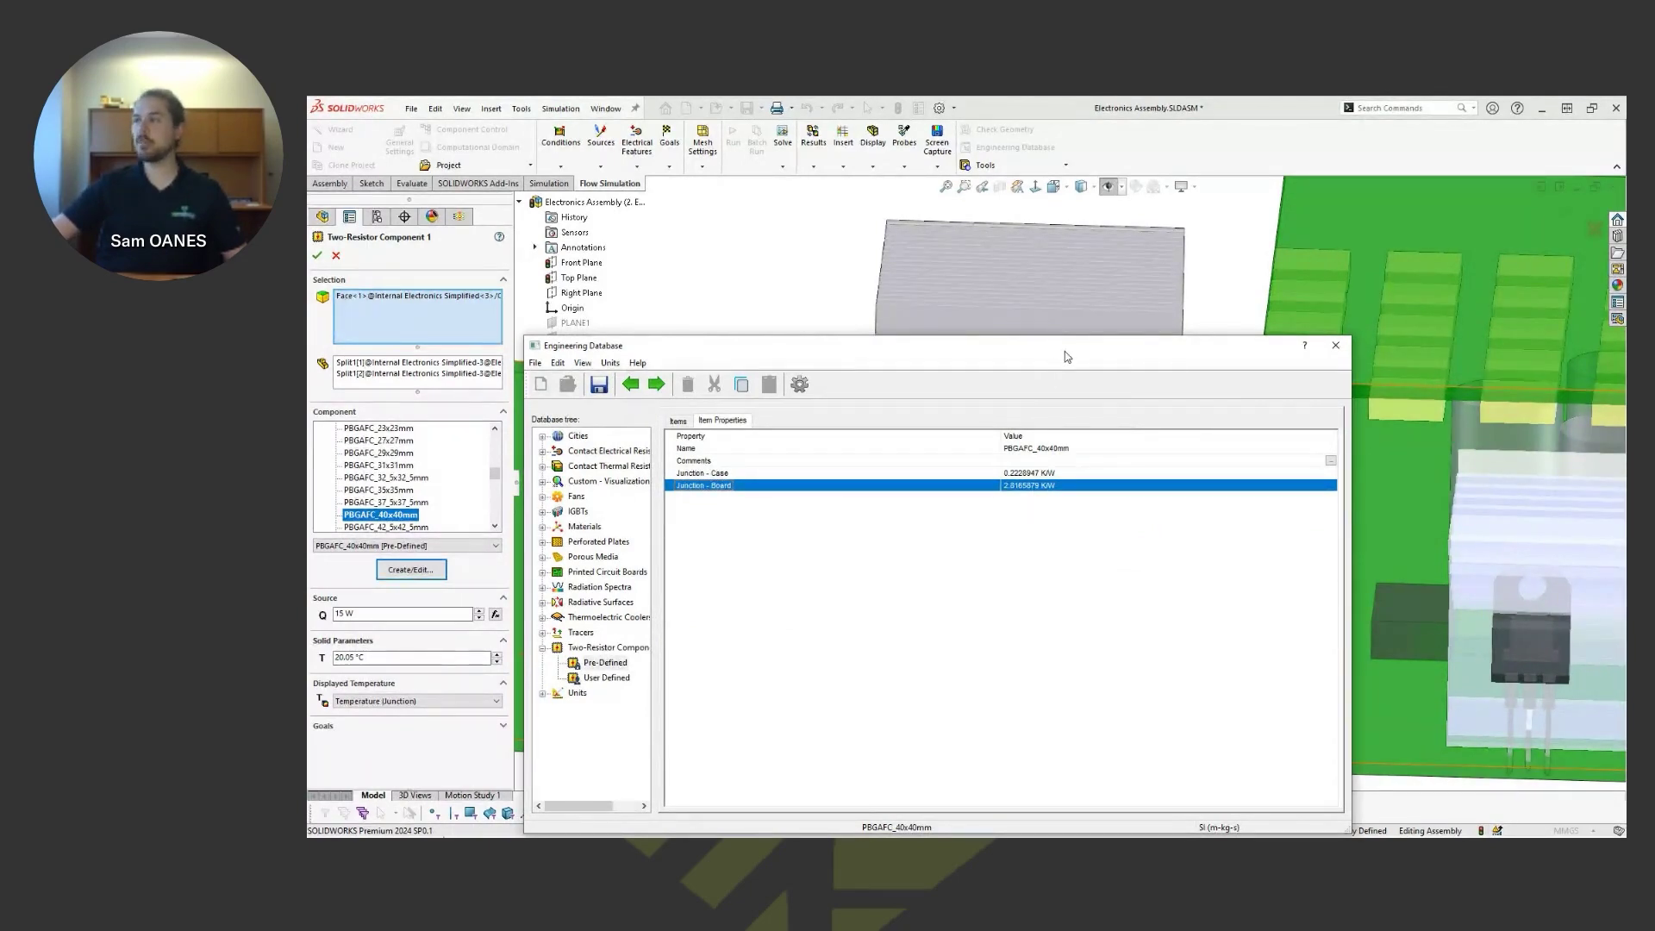
left_click_drag(1067, 356, 1075, 277)
left_click(1346, 269)
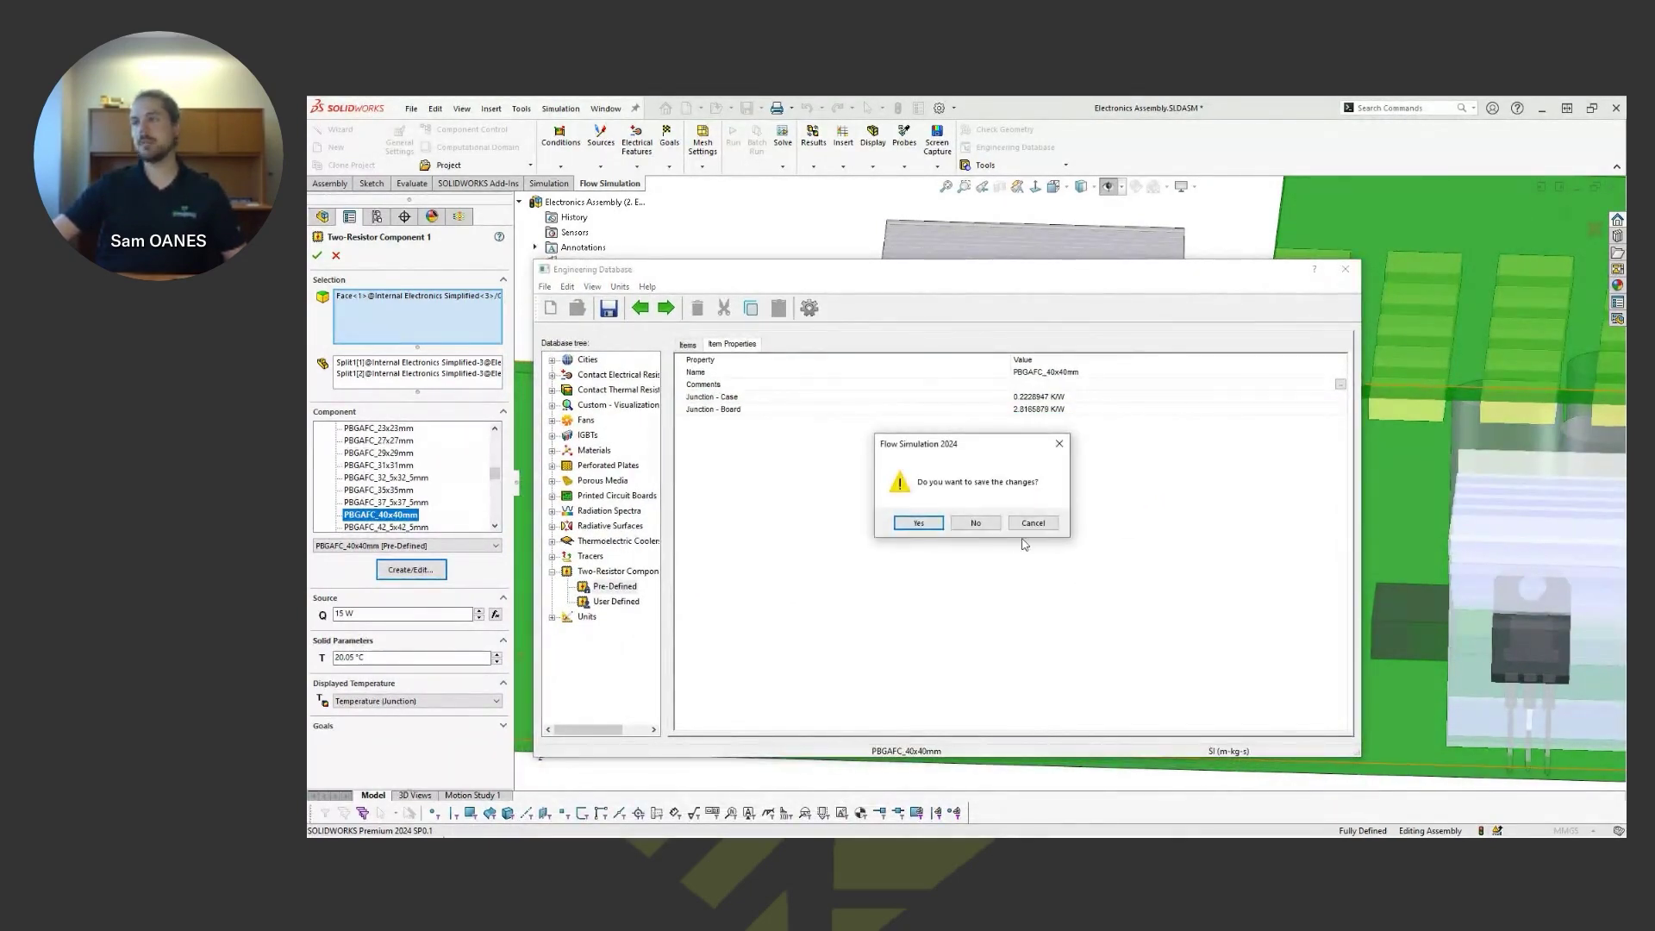
left_click(975, 524)
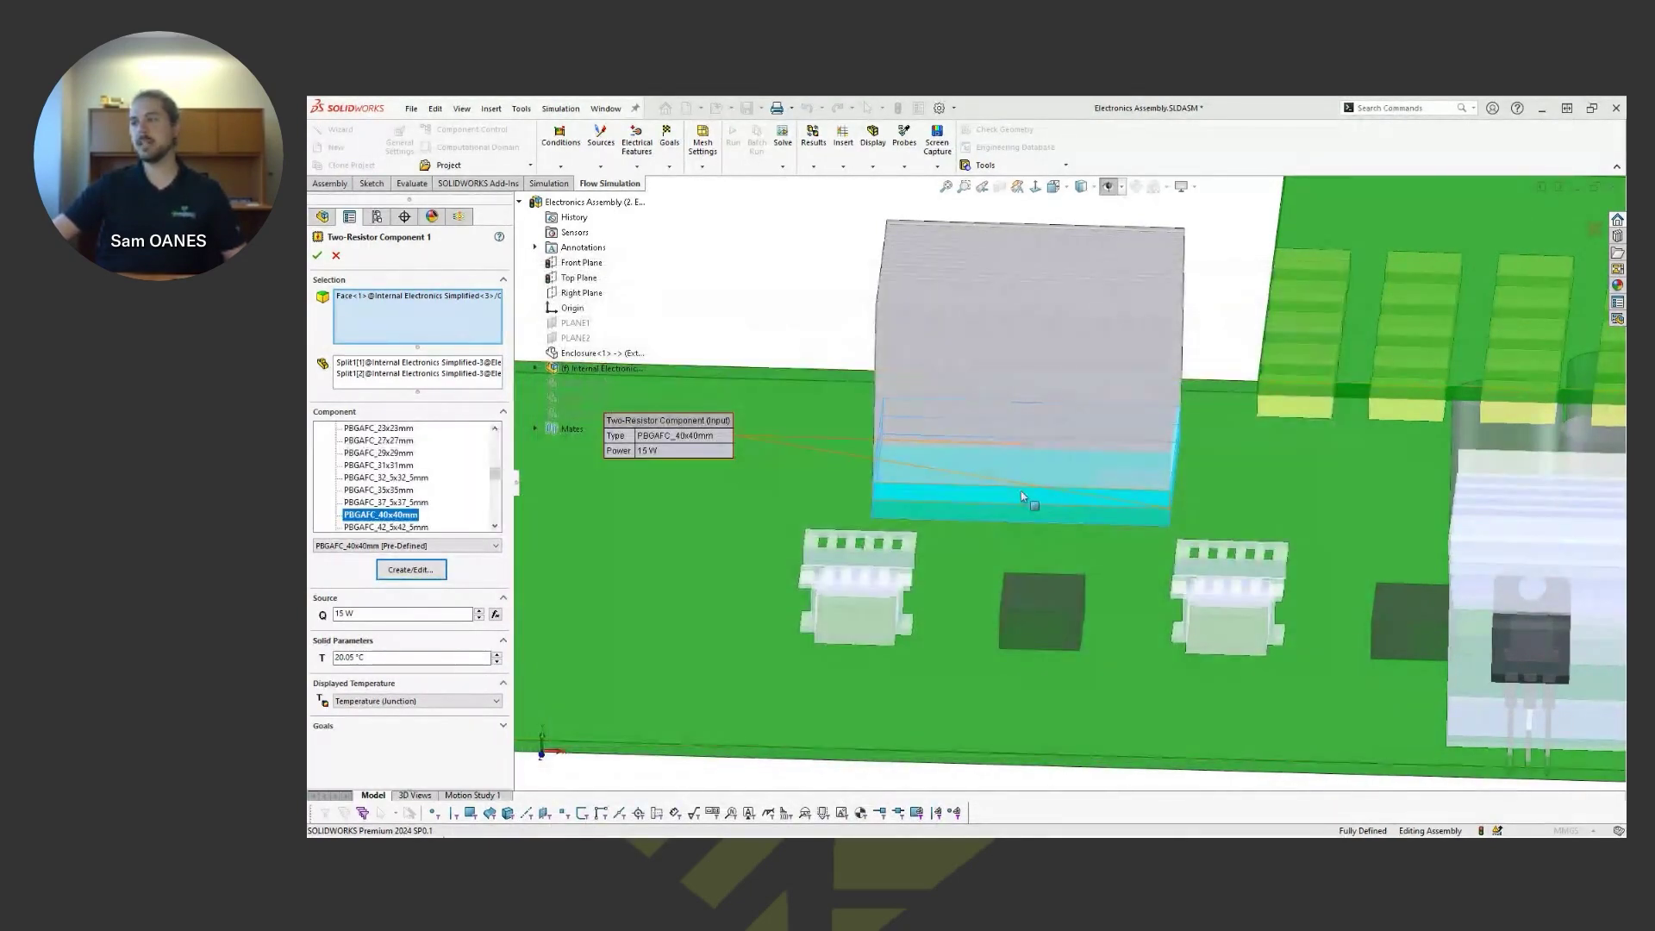
left_click(337, 256)
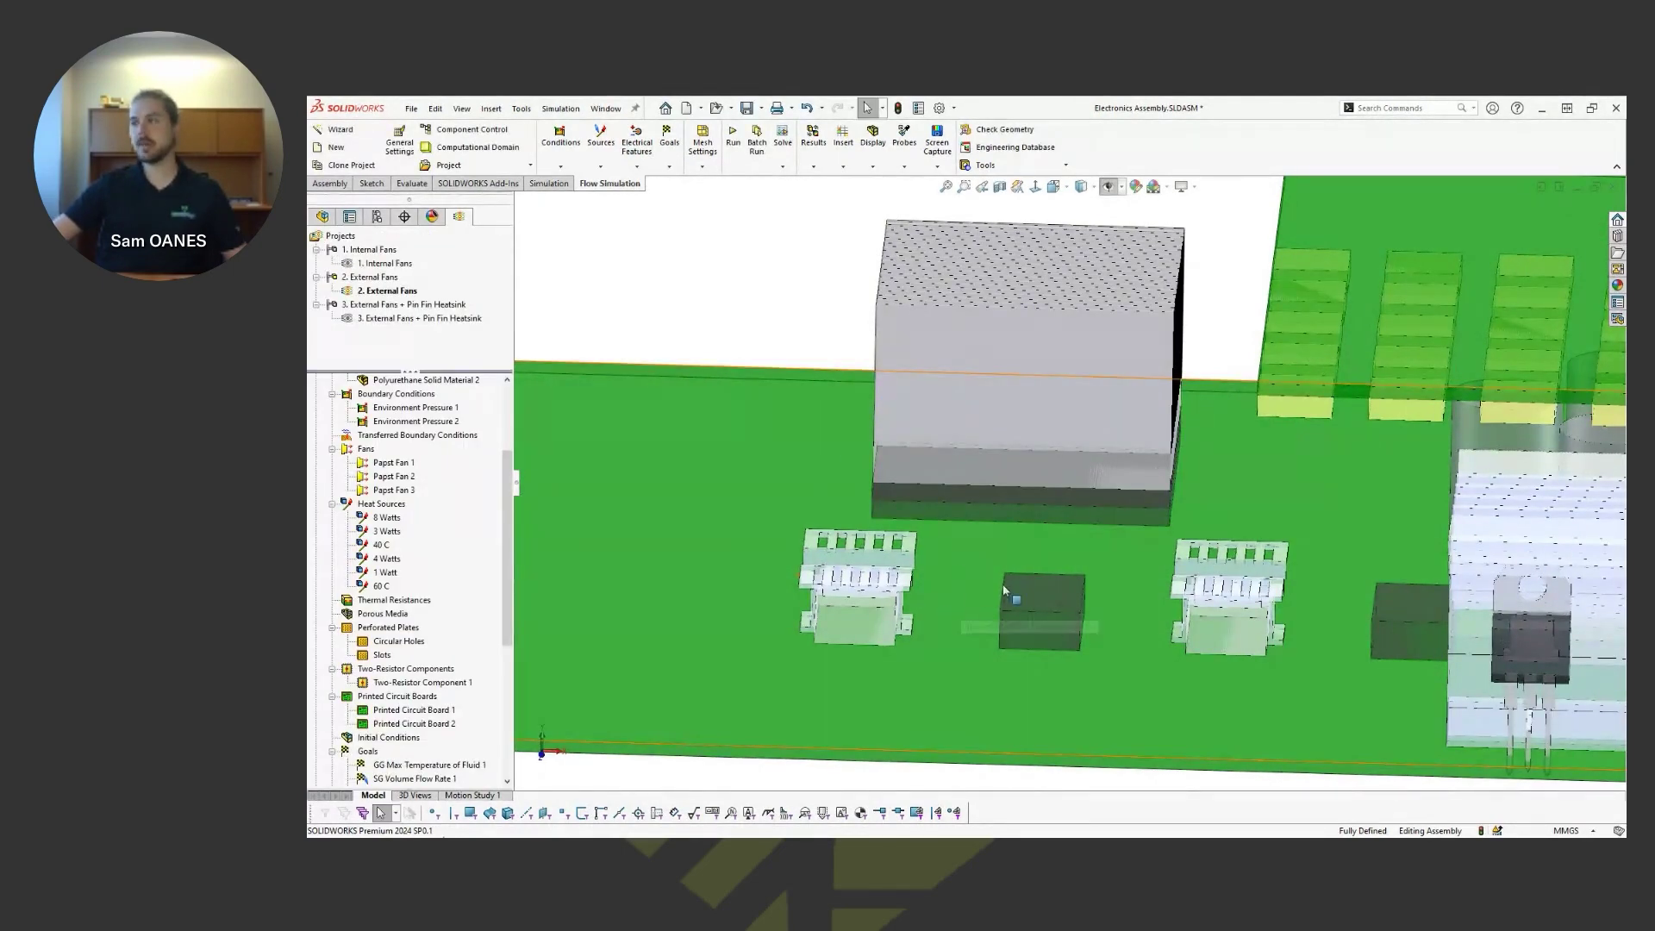
middle_click_drag(956, 613, 998, 566)
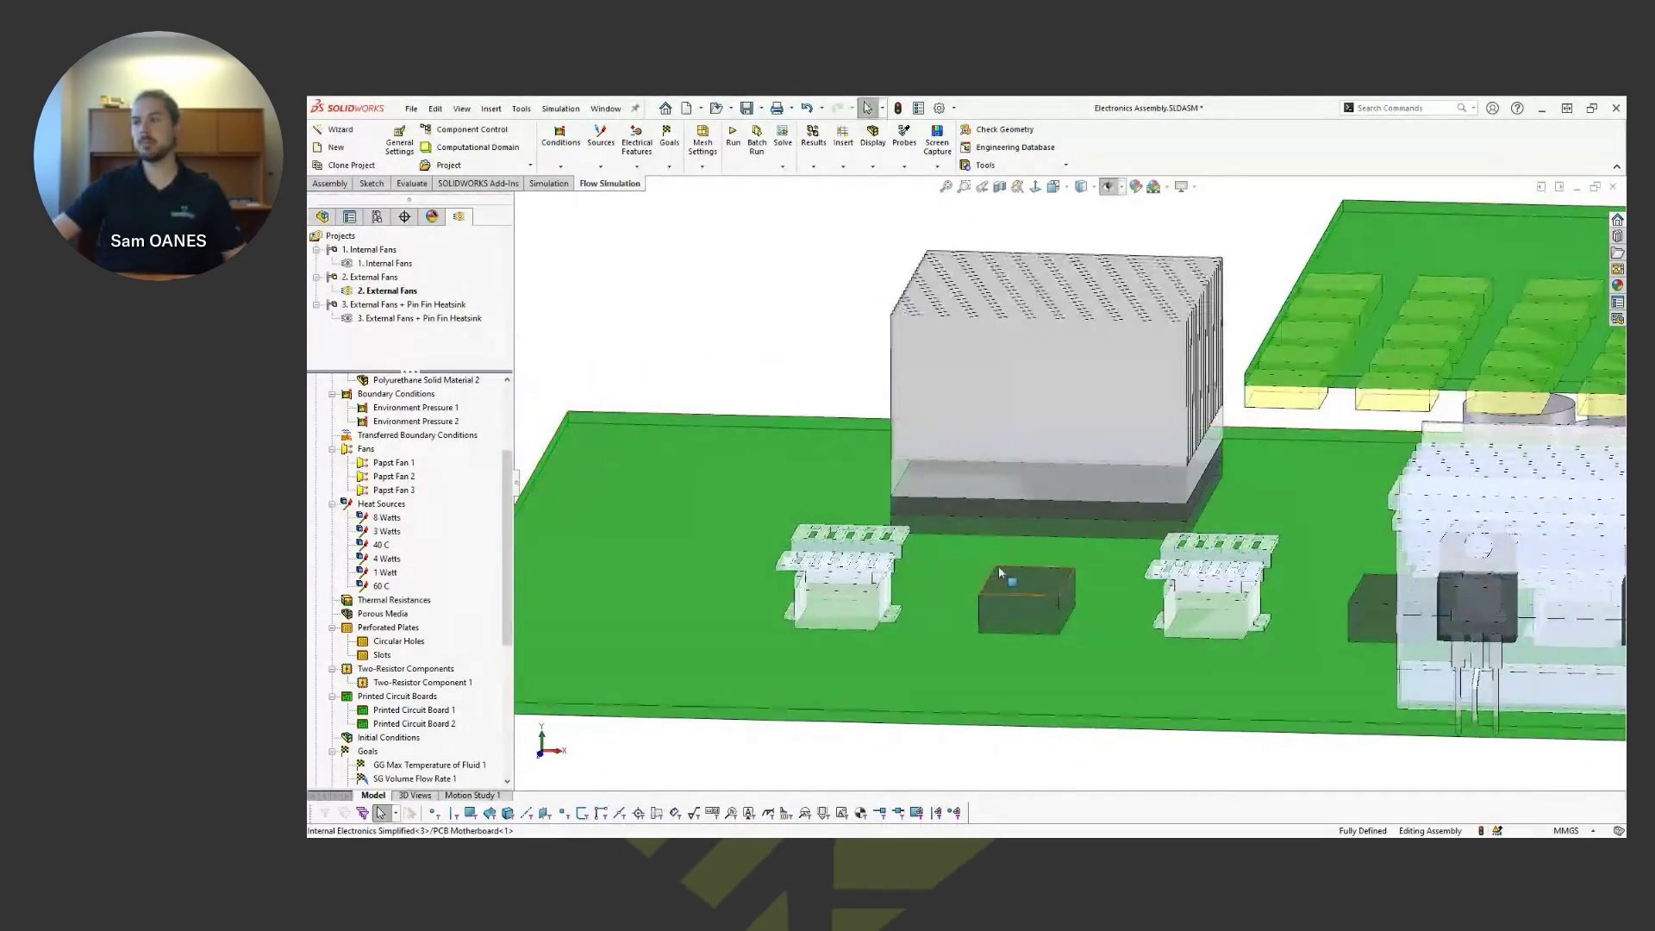
right_click(444, 709)
left_click(495, 715)
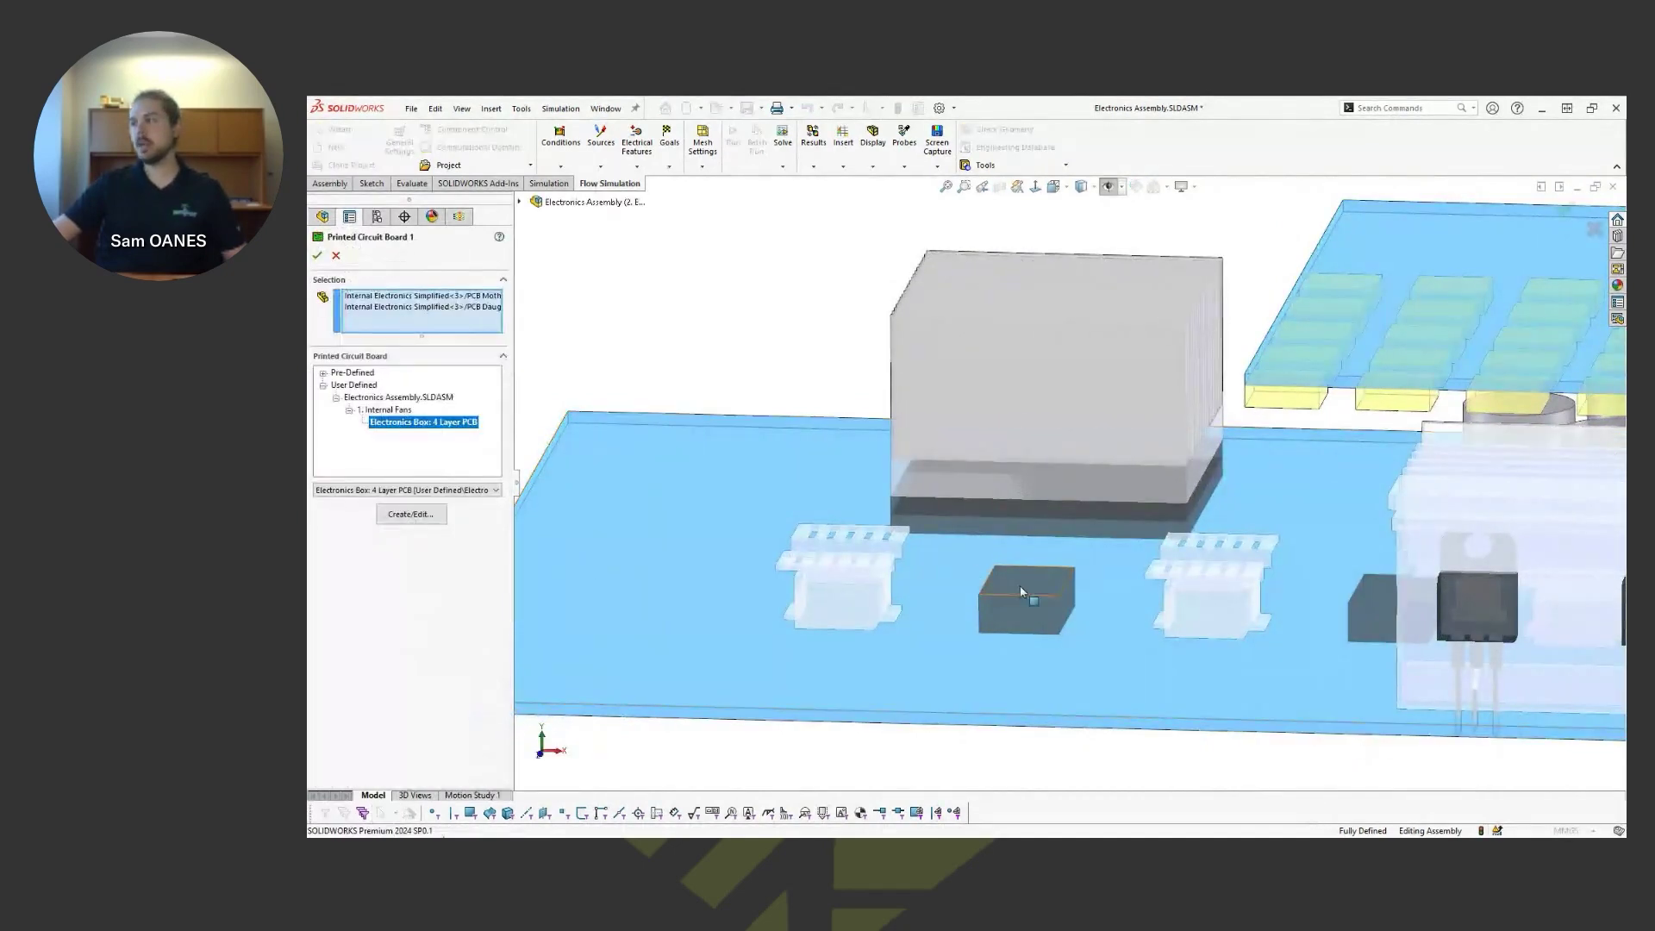
scroll(1069, 603, "down", 3)
middle_click_drag(1069, 603, 1164, 574)
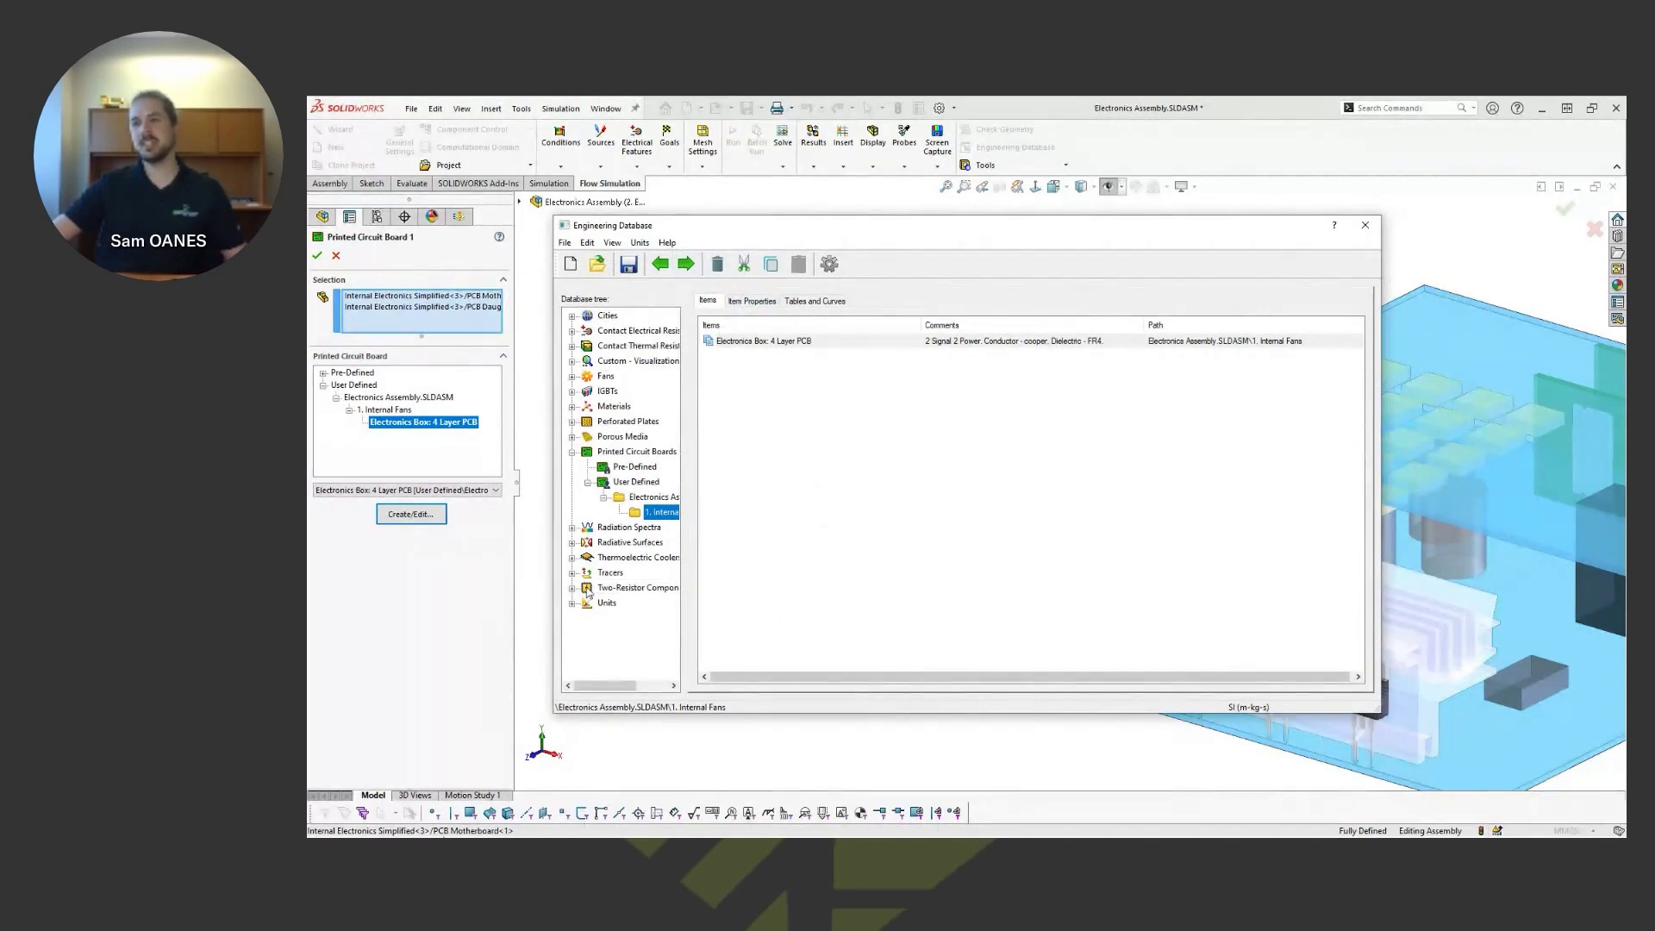
left_click(769, 302)
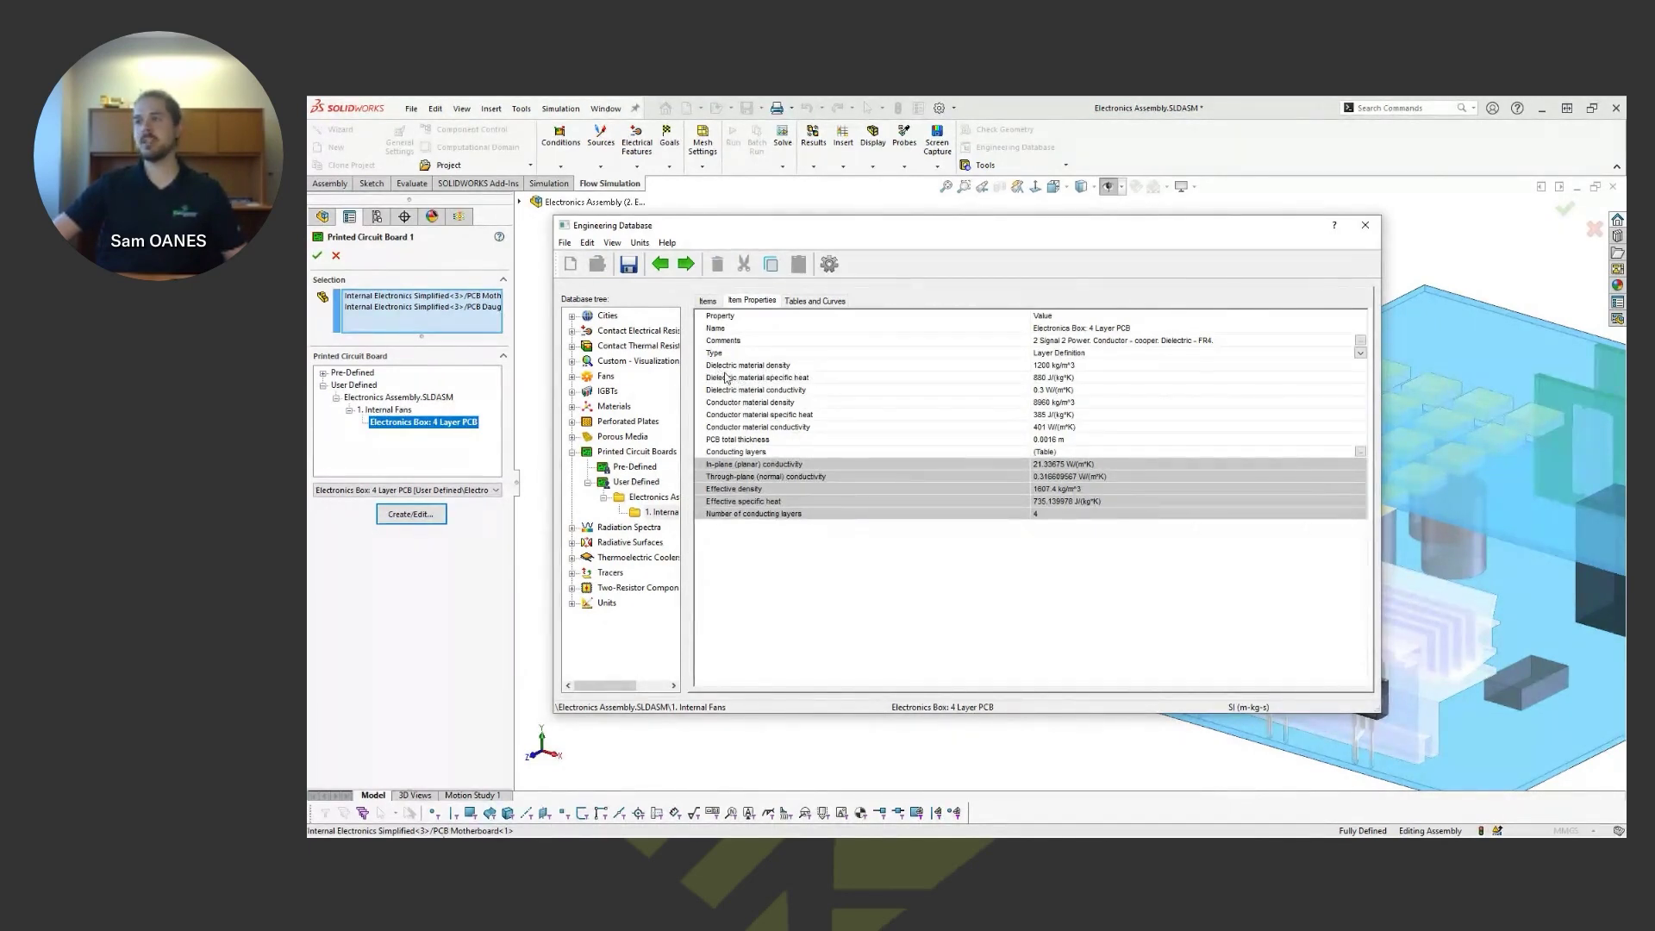
left_click(720, 440)
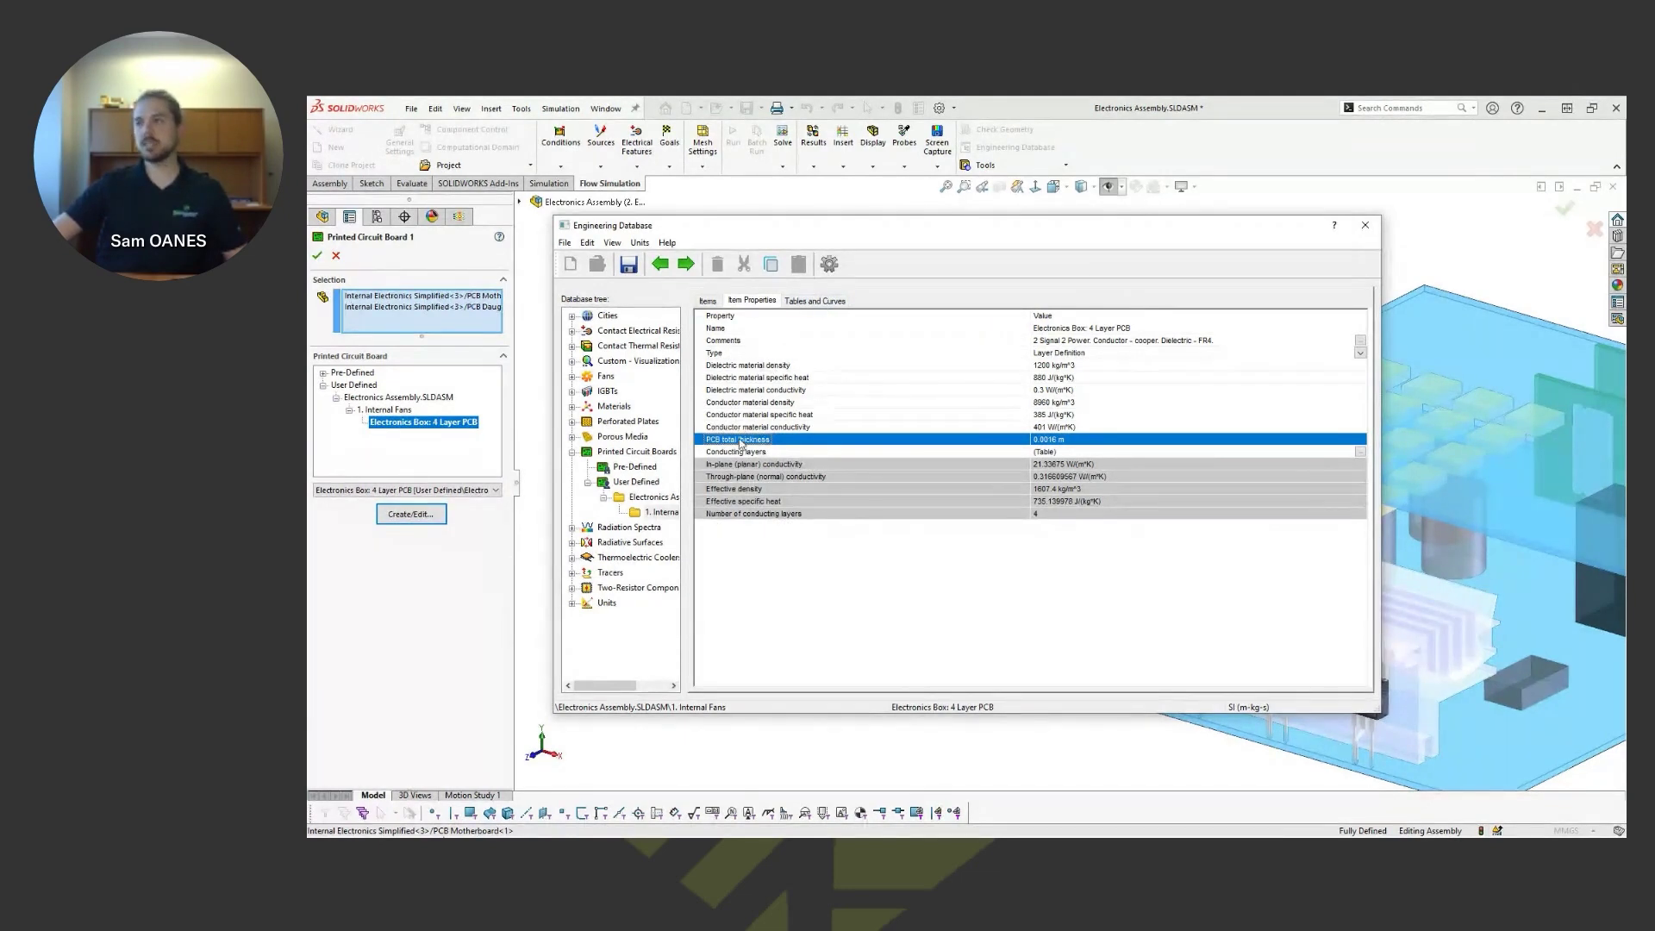
left_click(817, 302)
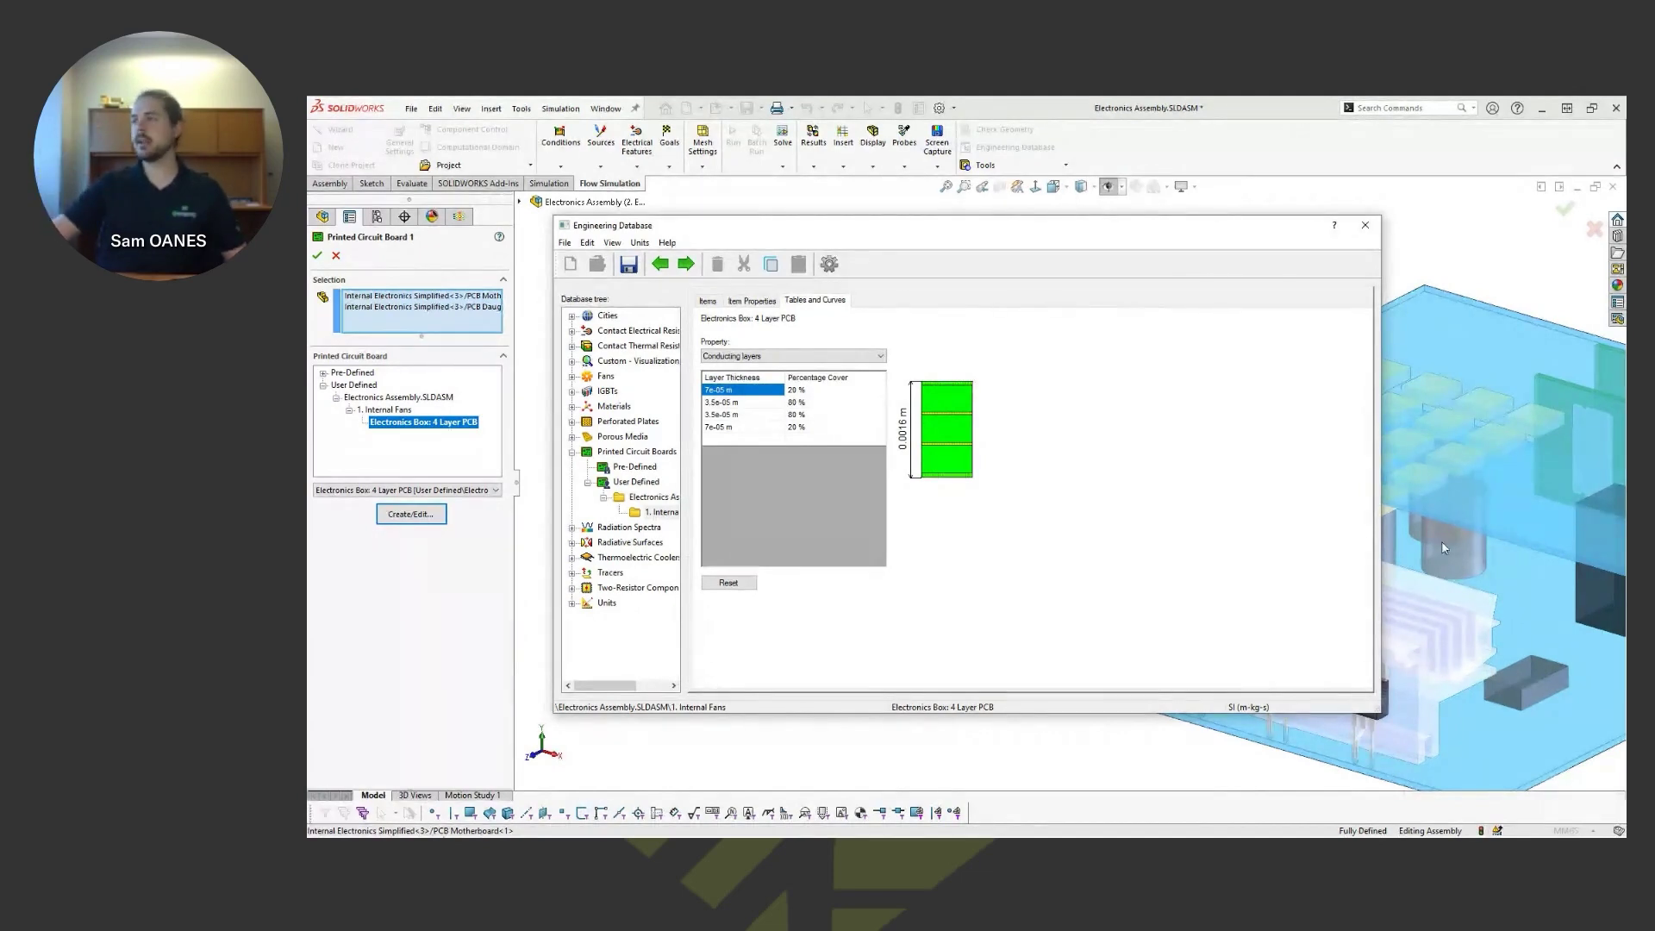
left_click(1359, 229)
- Dismiss the database prompt and cancel the Printed Circuit Board definition
left_click(977, 520)
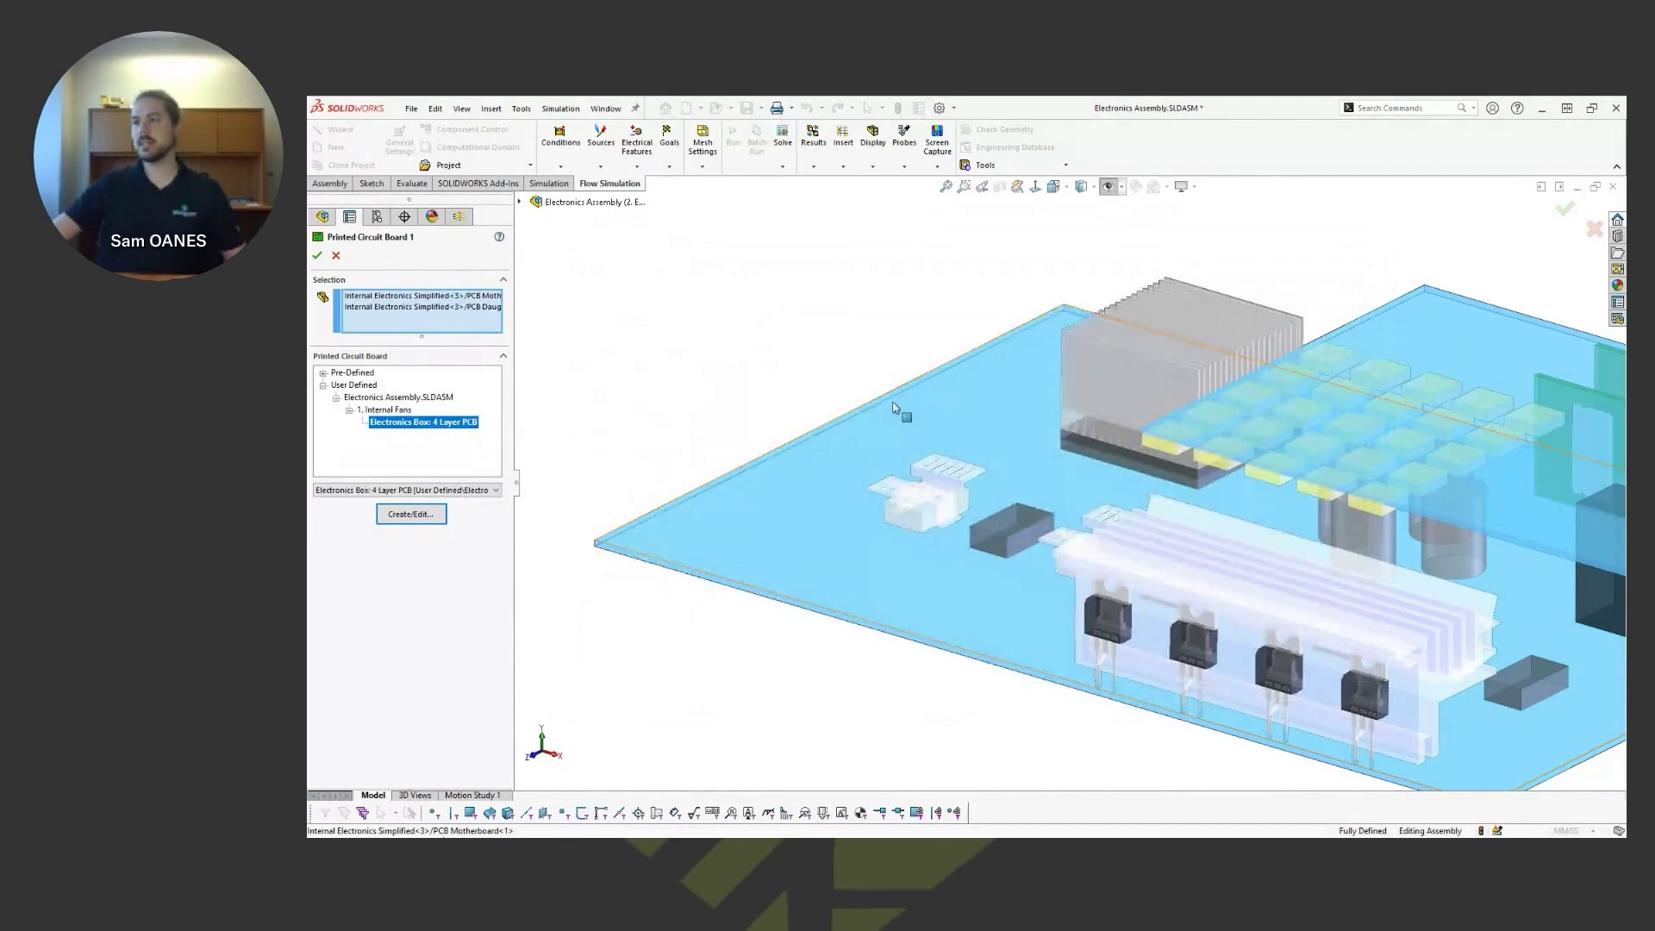
left_click(336, 256)
scroll(983, 440, "up", 3)
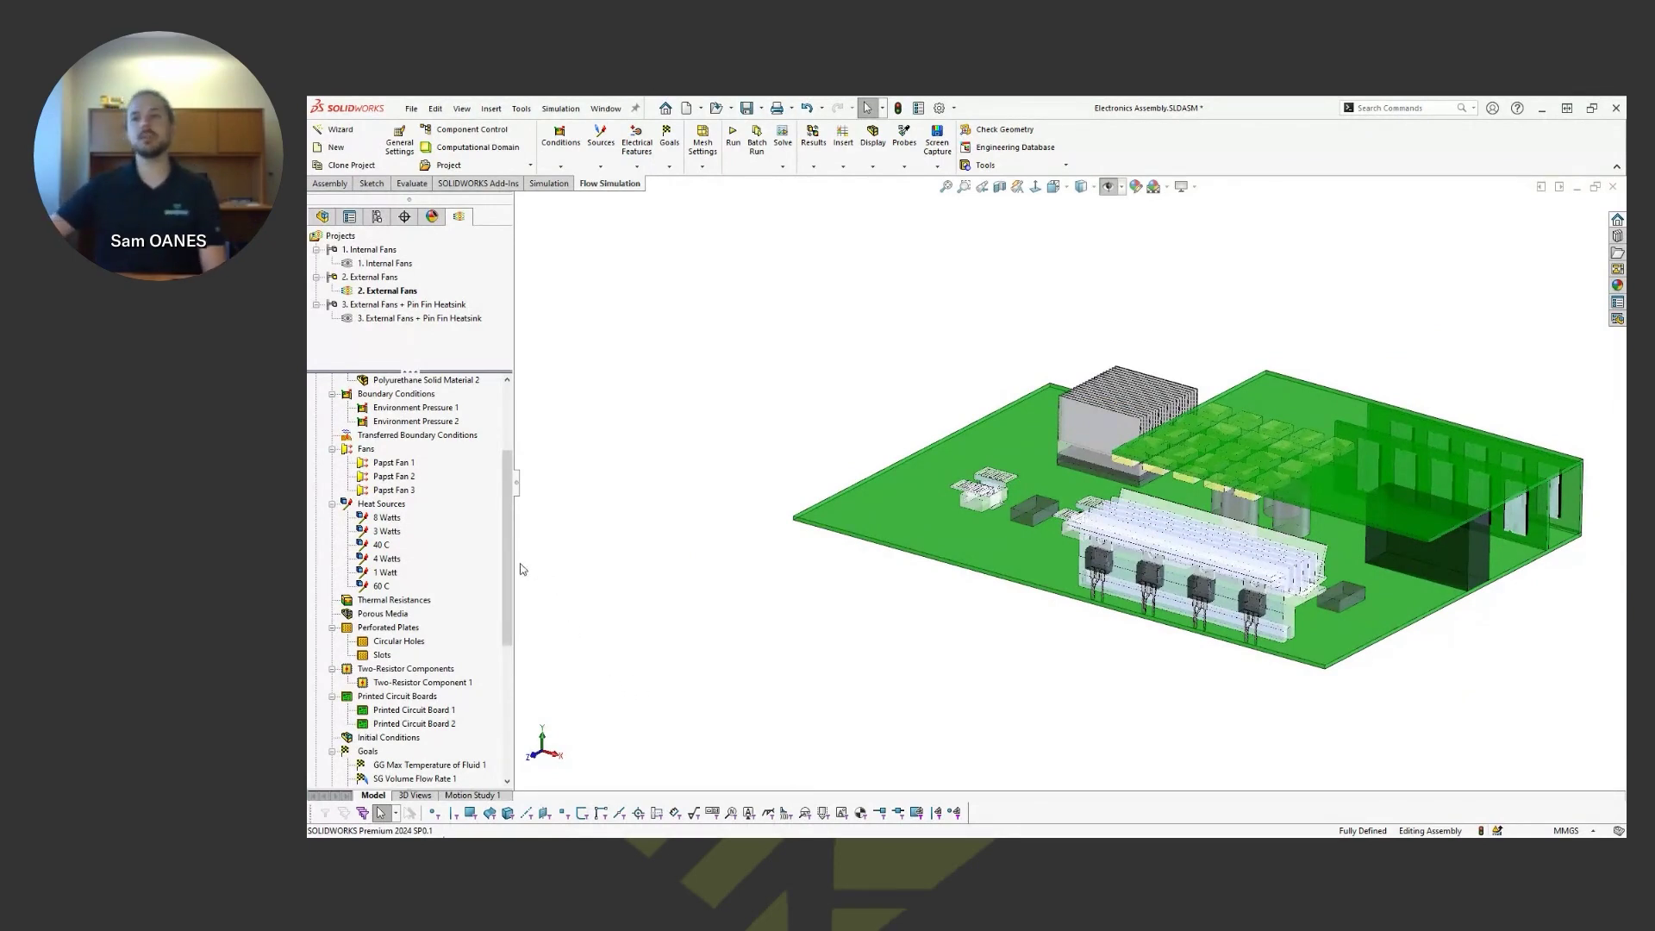
left_click_drag(510, 568, 516, 516)
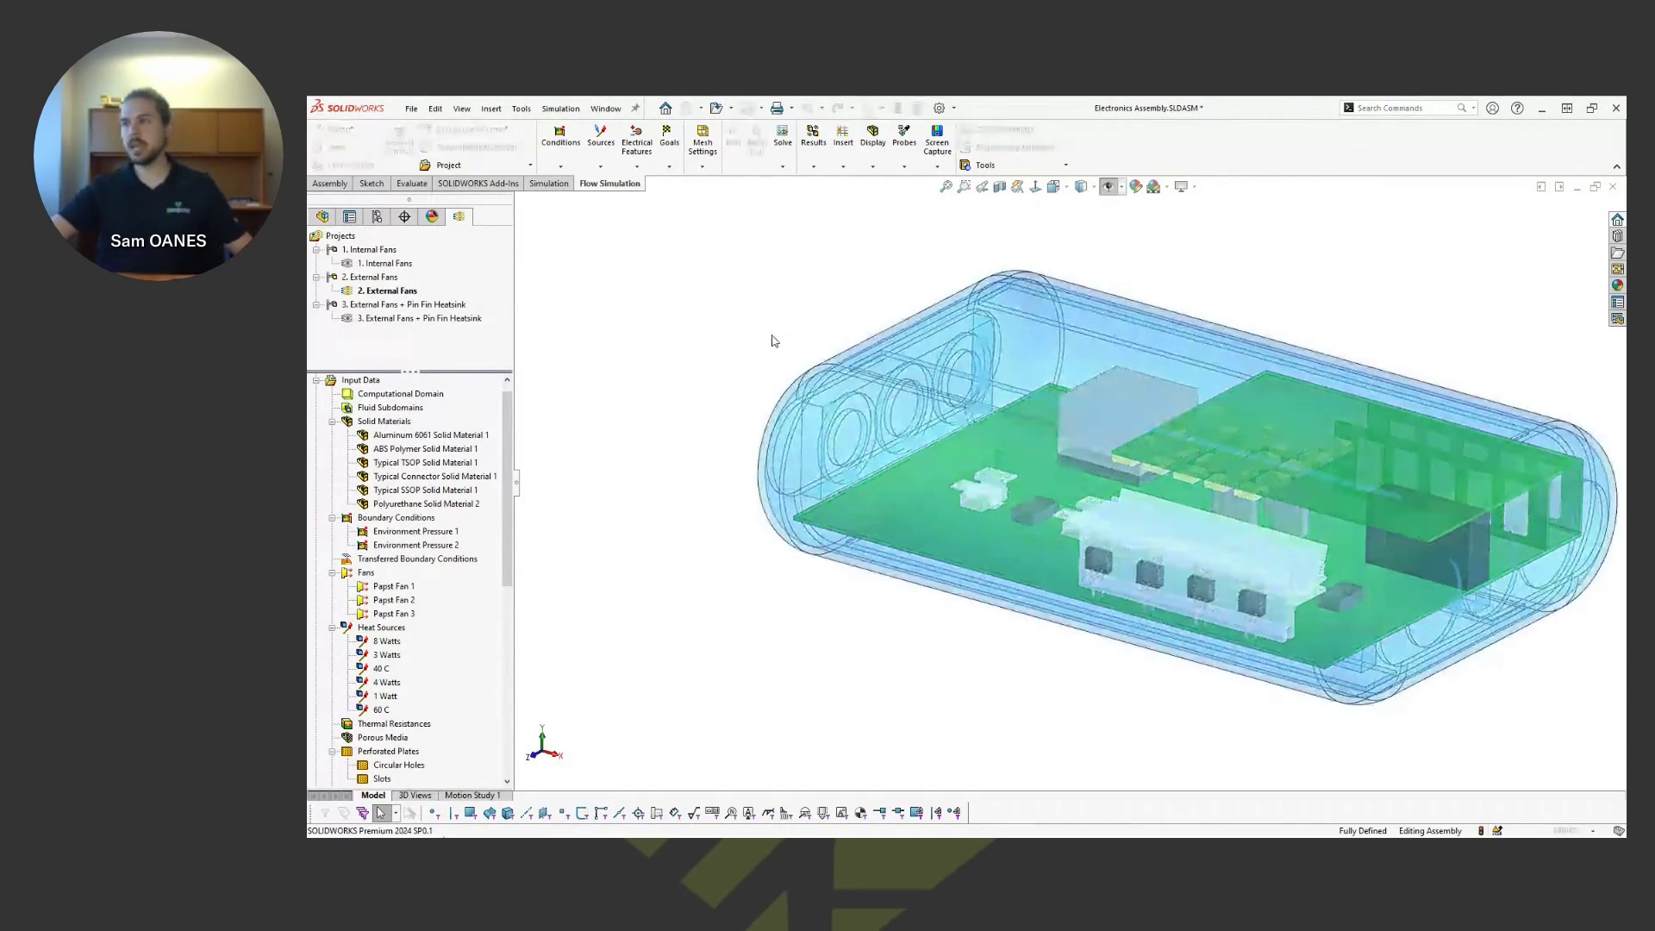
- Highlight the 101325 Pa Environment Pressure 1 and 2 openings, then select Circular Holes
left_click(437, 532)
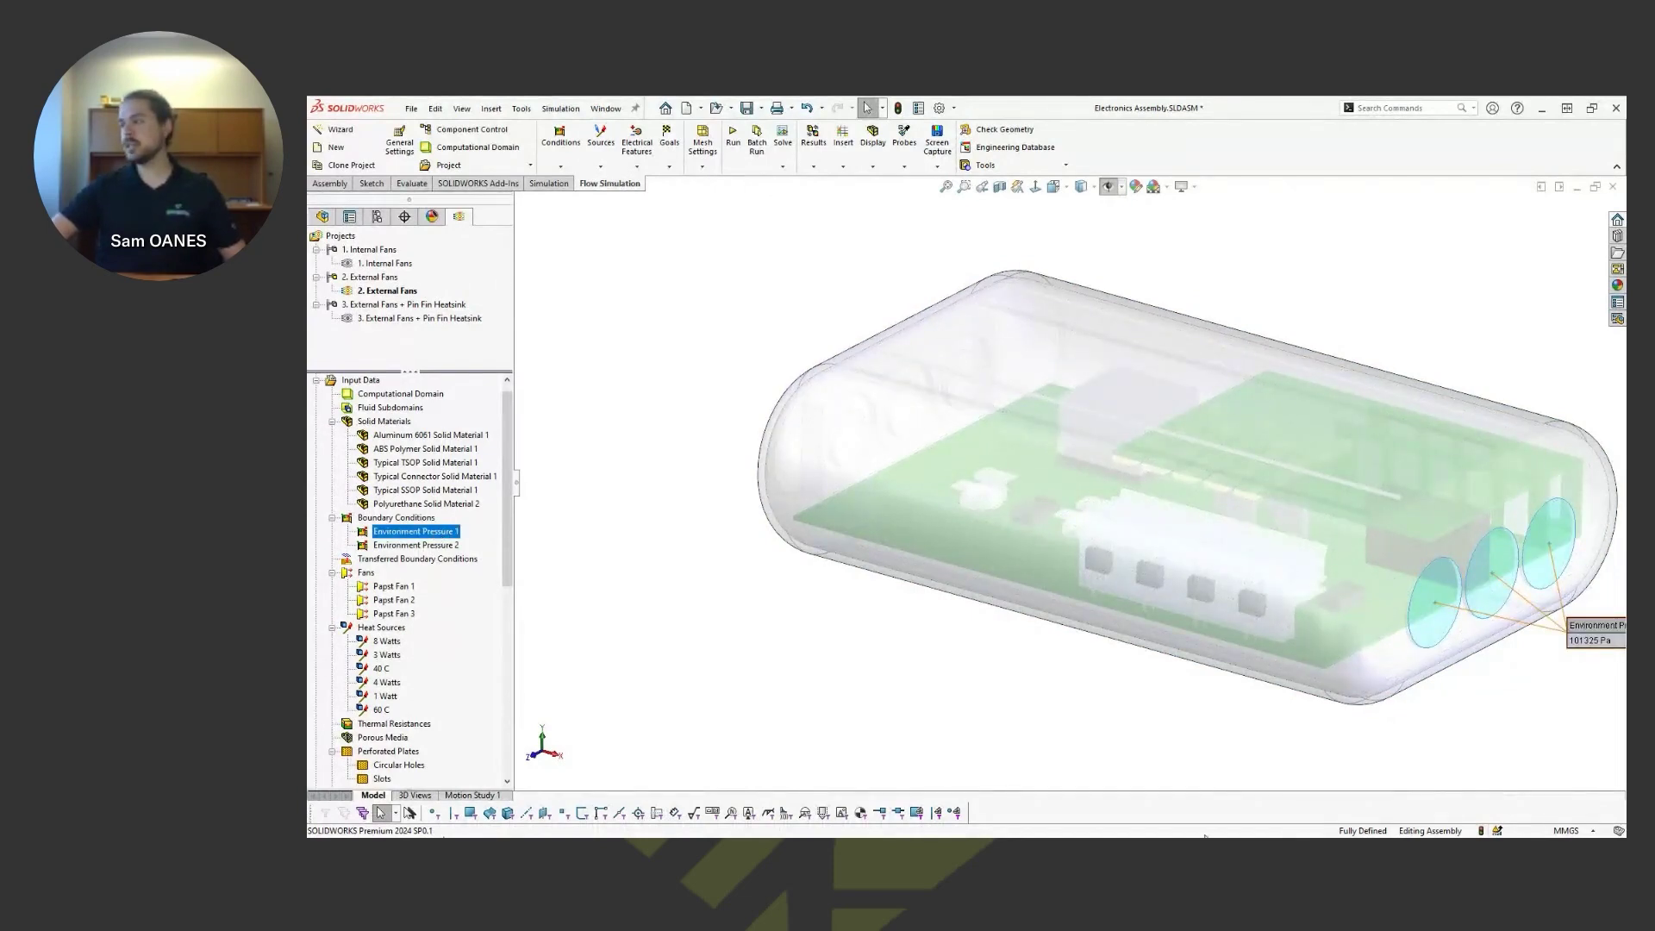
middle_click_drag(914, 588, 806, 566, "ctrl")
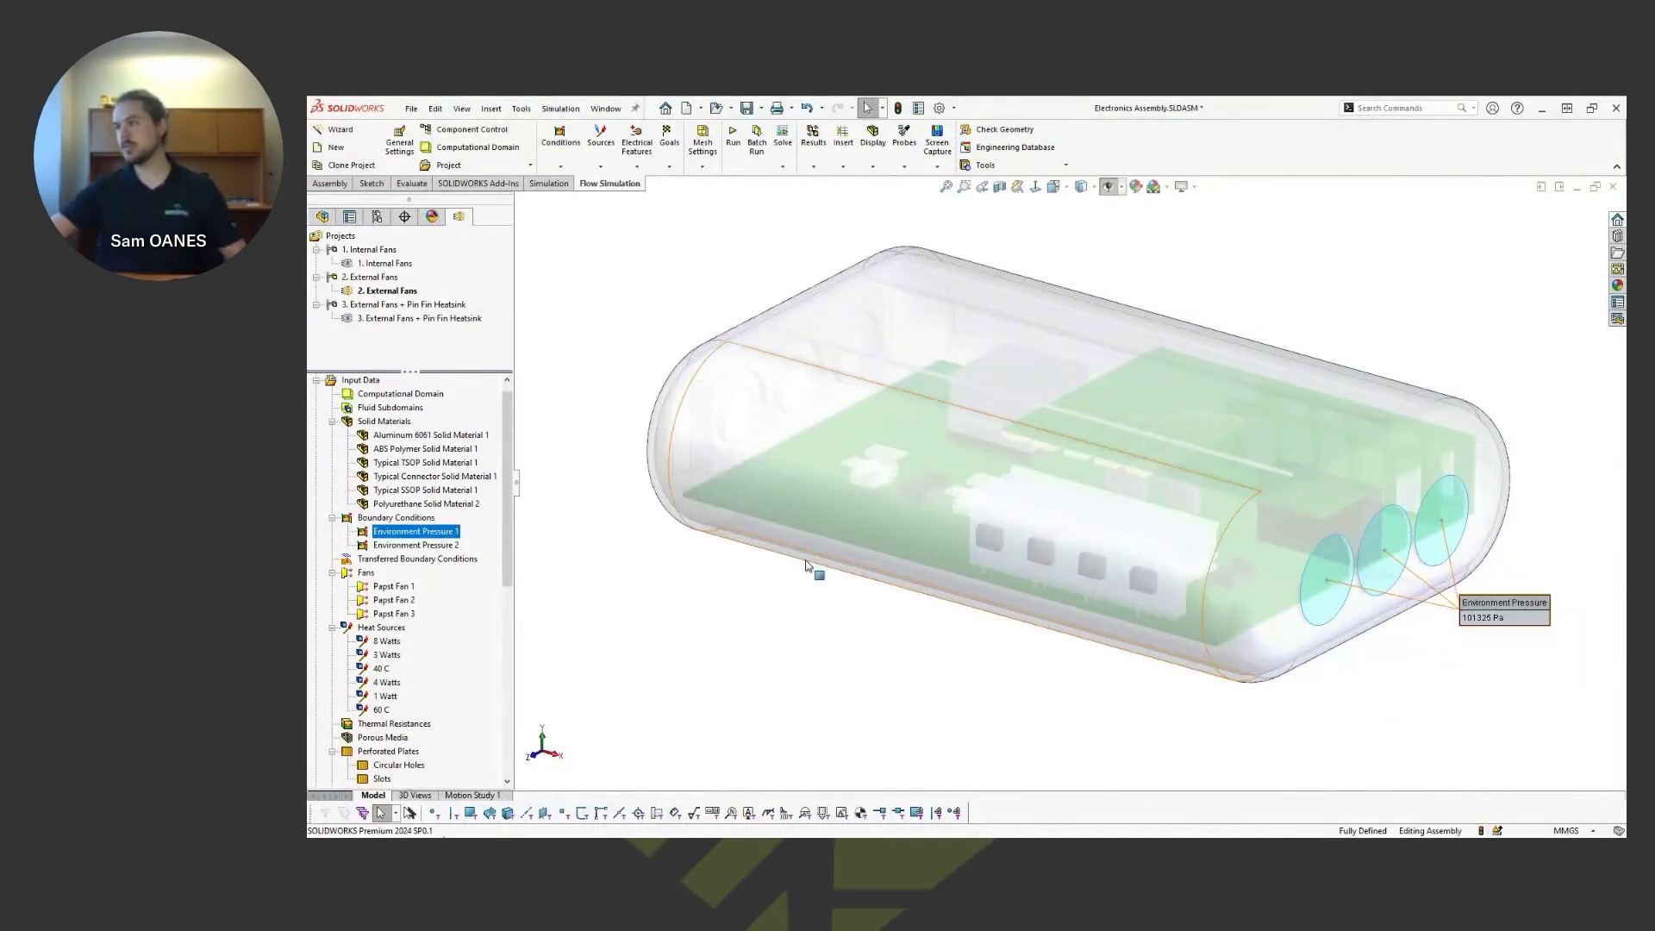
left_click(417, 544)
middle_click_drag(1017, 518, 836, 559)
middle_click_drag(683, 592, 681, 599)
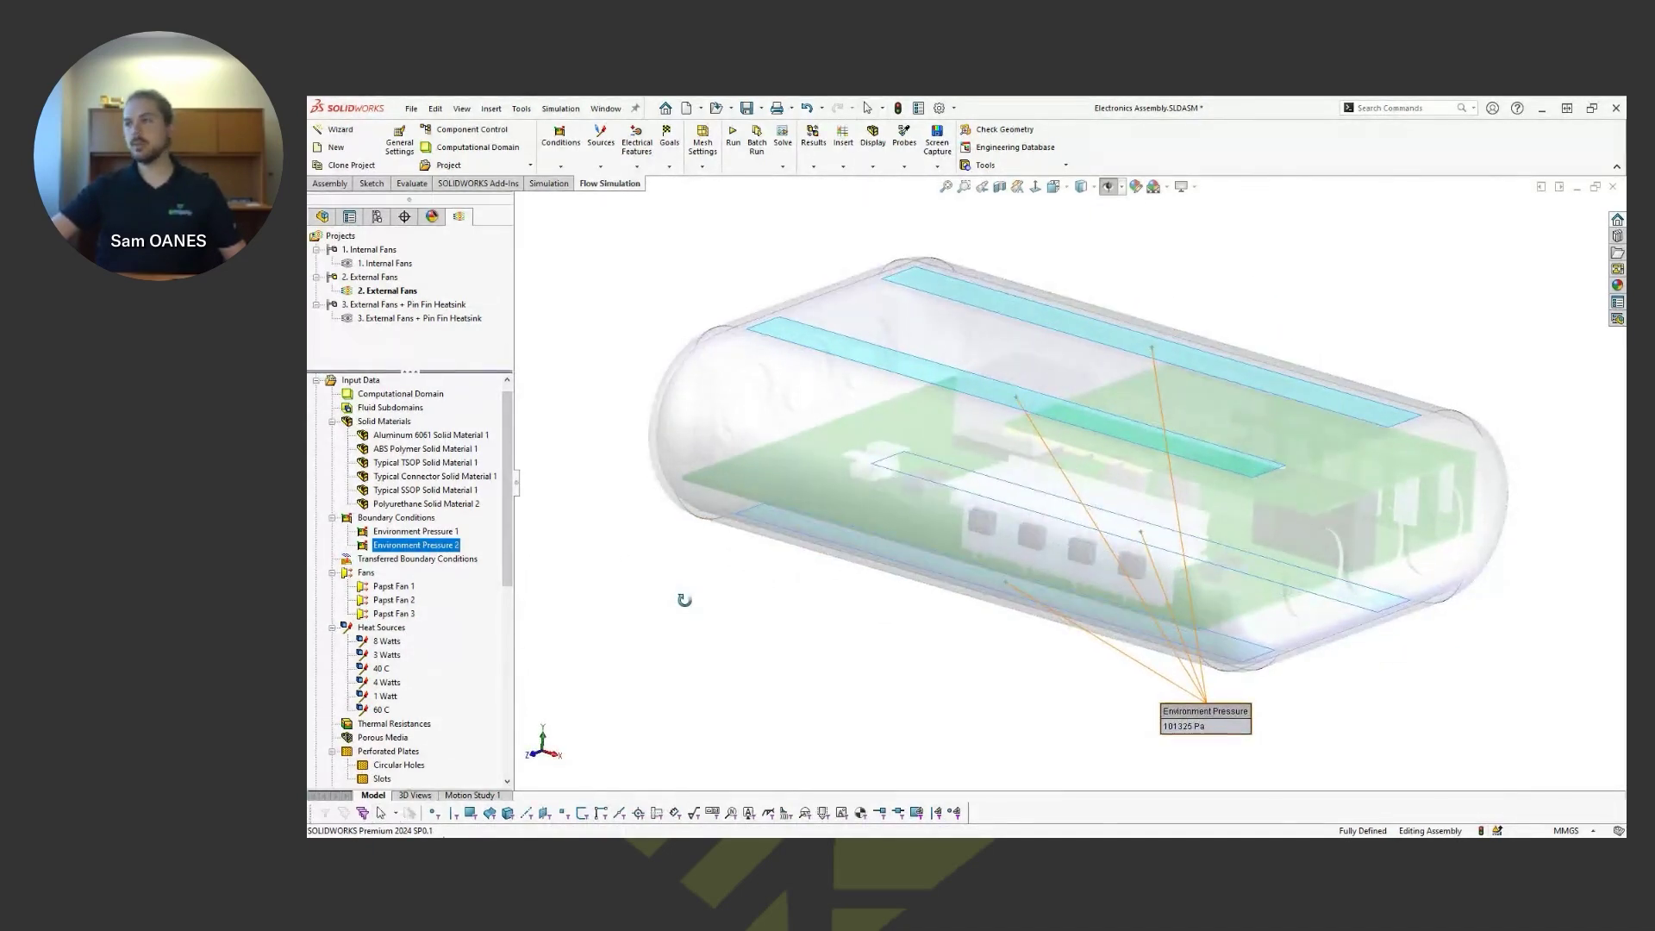
left_click(450, 534)
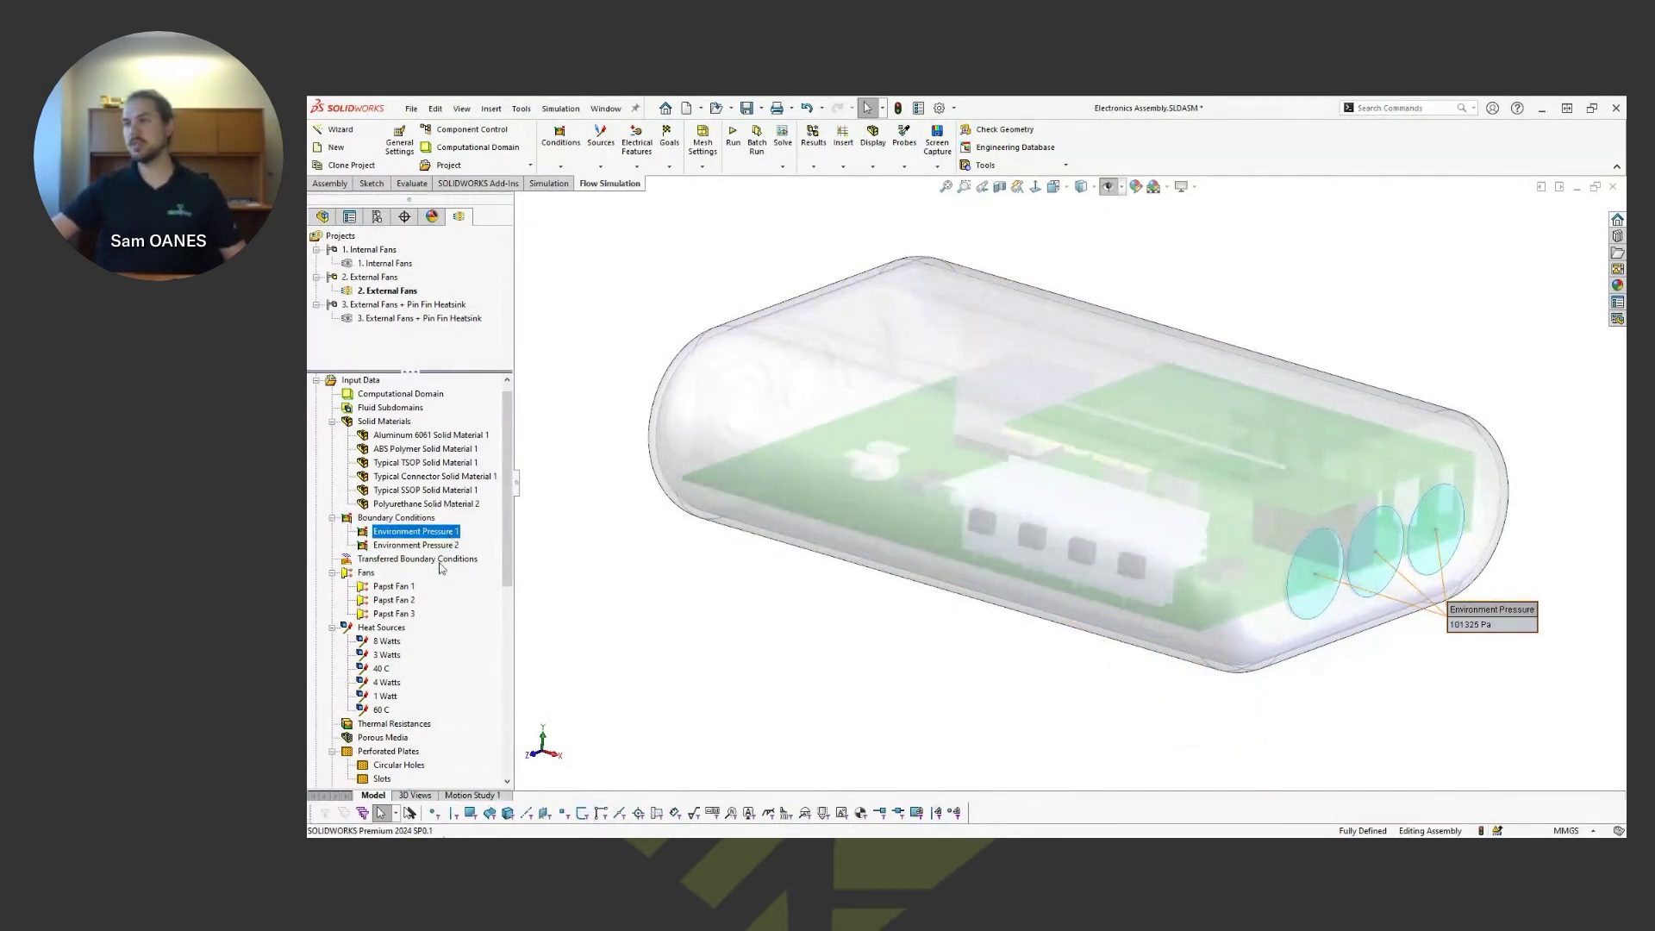
left_click(442, 546)
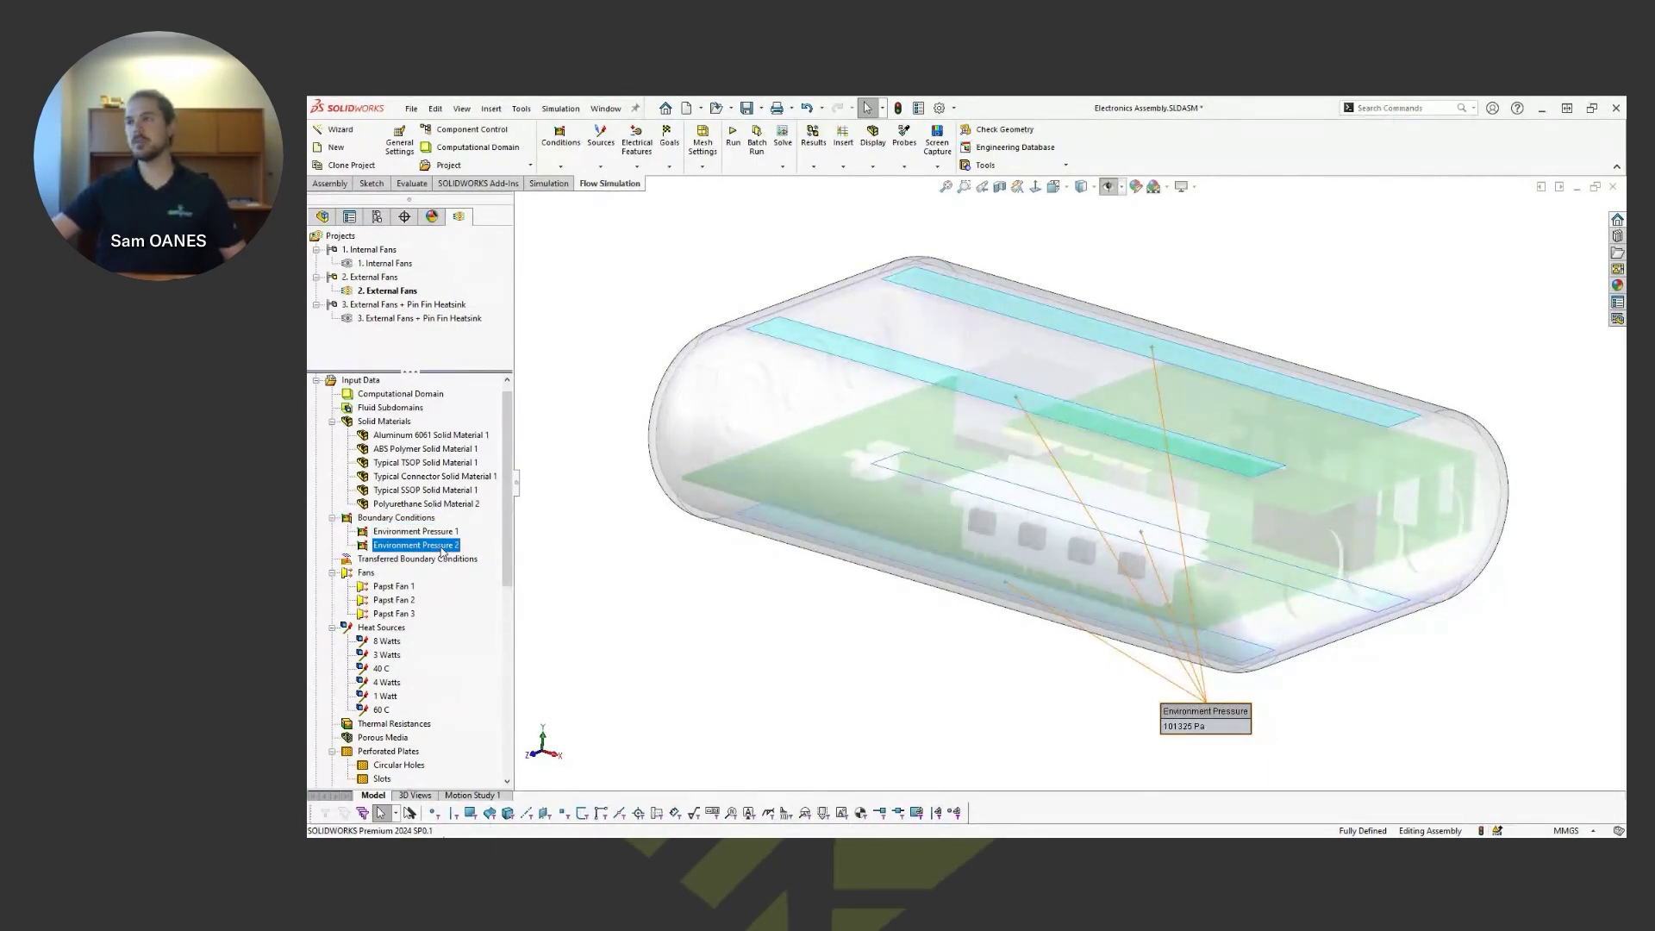
left_click_drag(510, 531, 509, 616)
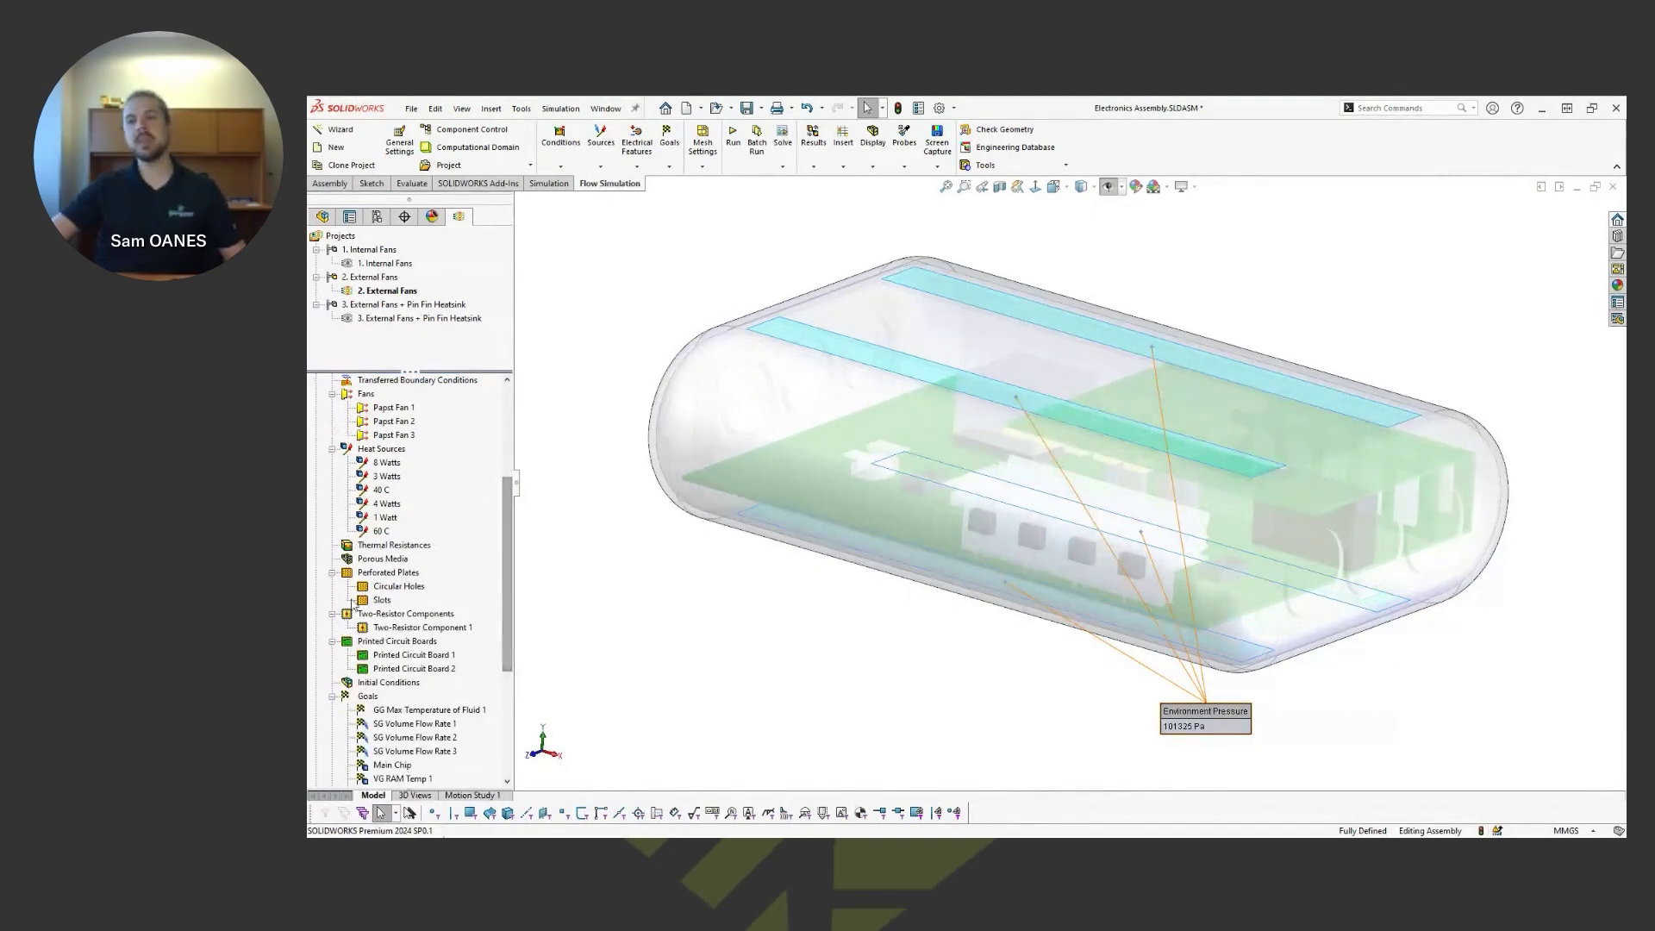
left_click(403, 587)
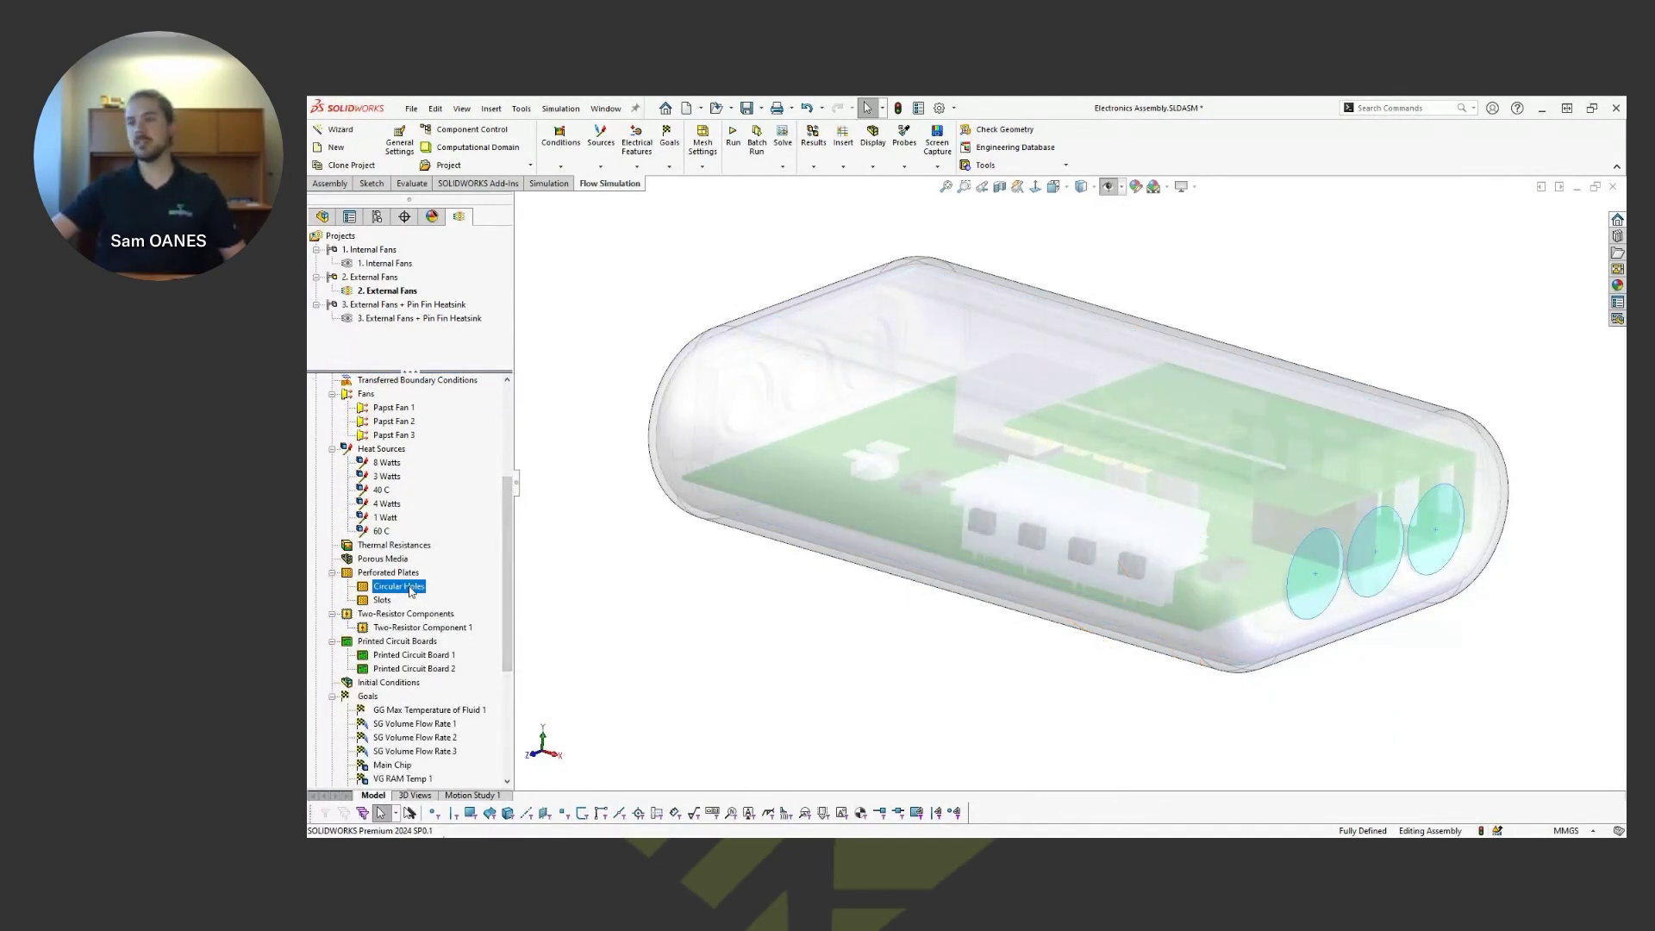
- Inspect the Circular Holes plate's round 0.004 m holes and free area ratio, closing the database unsaved
right_click(410, 590)
left_click(449, 595)
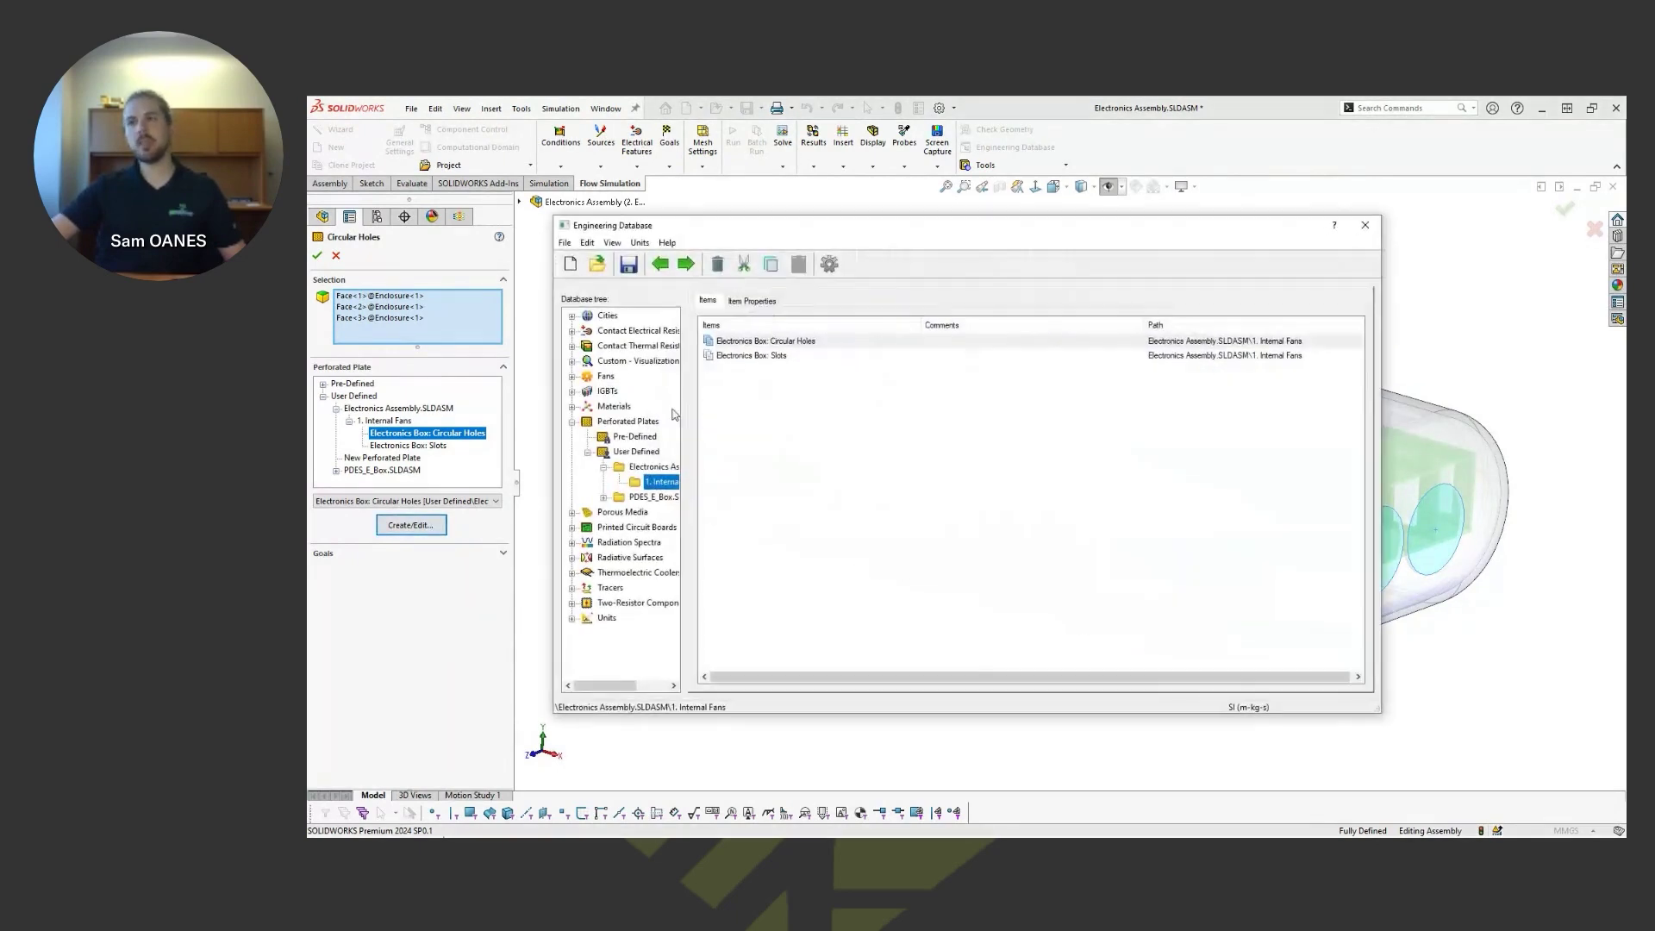
left_click(751, 299)
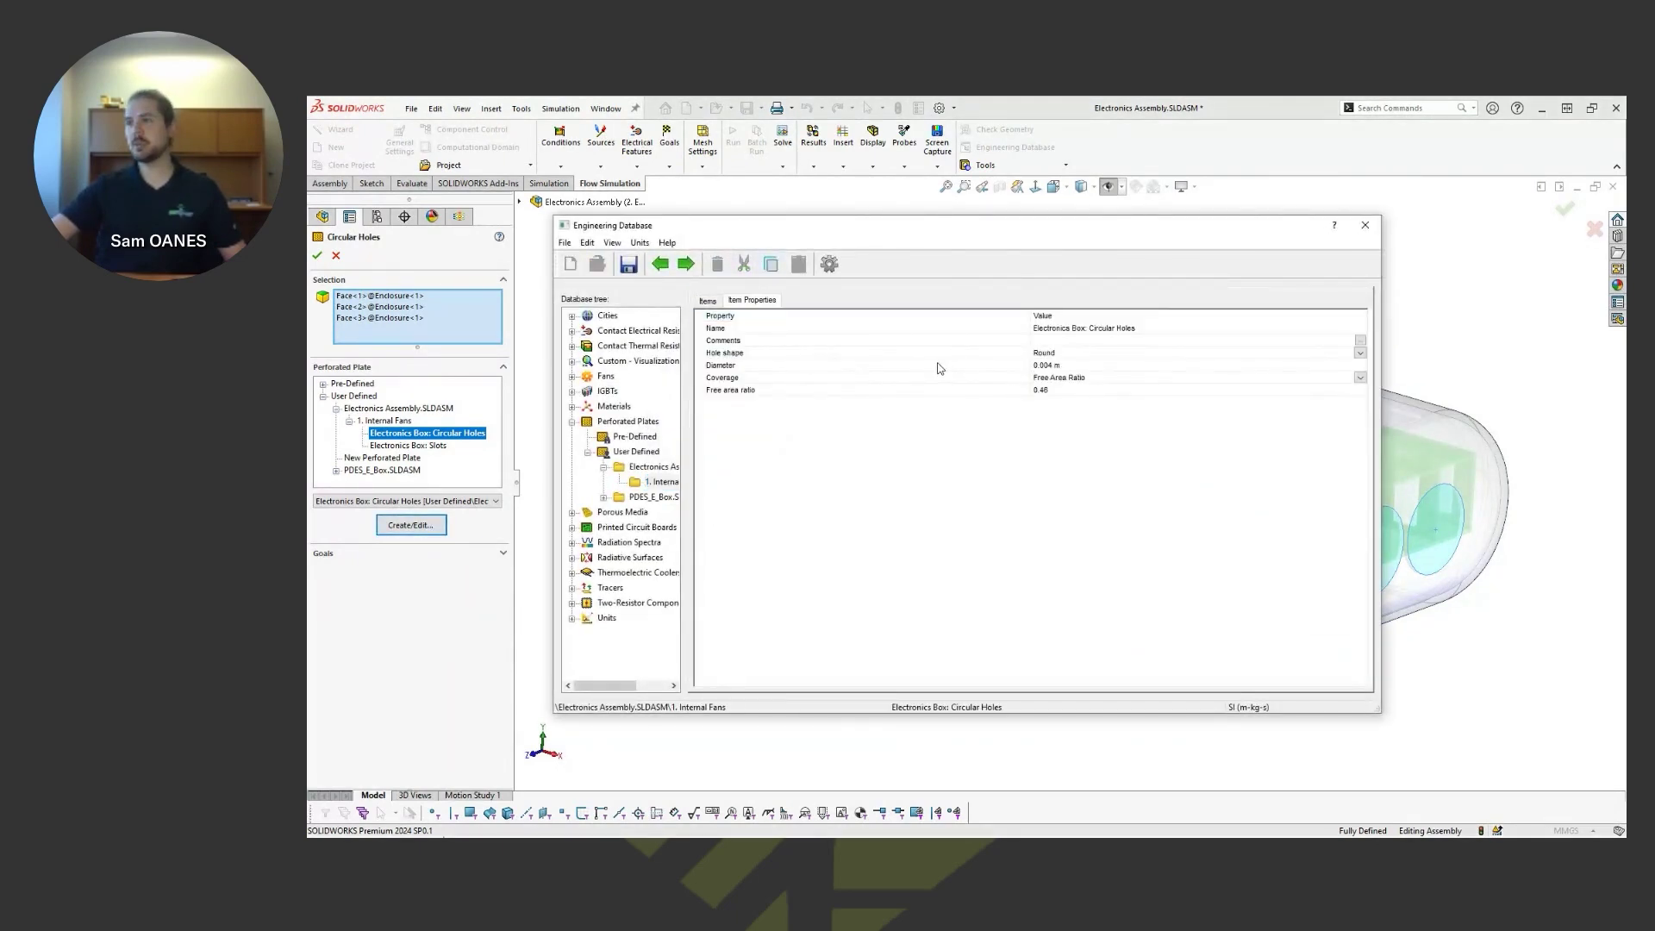
left_click(901, 355)
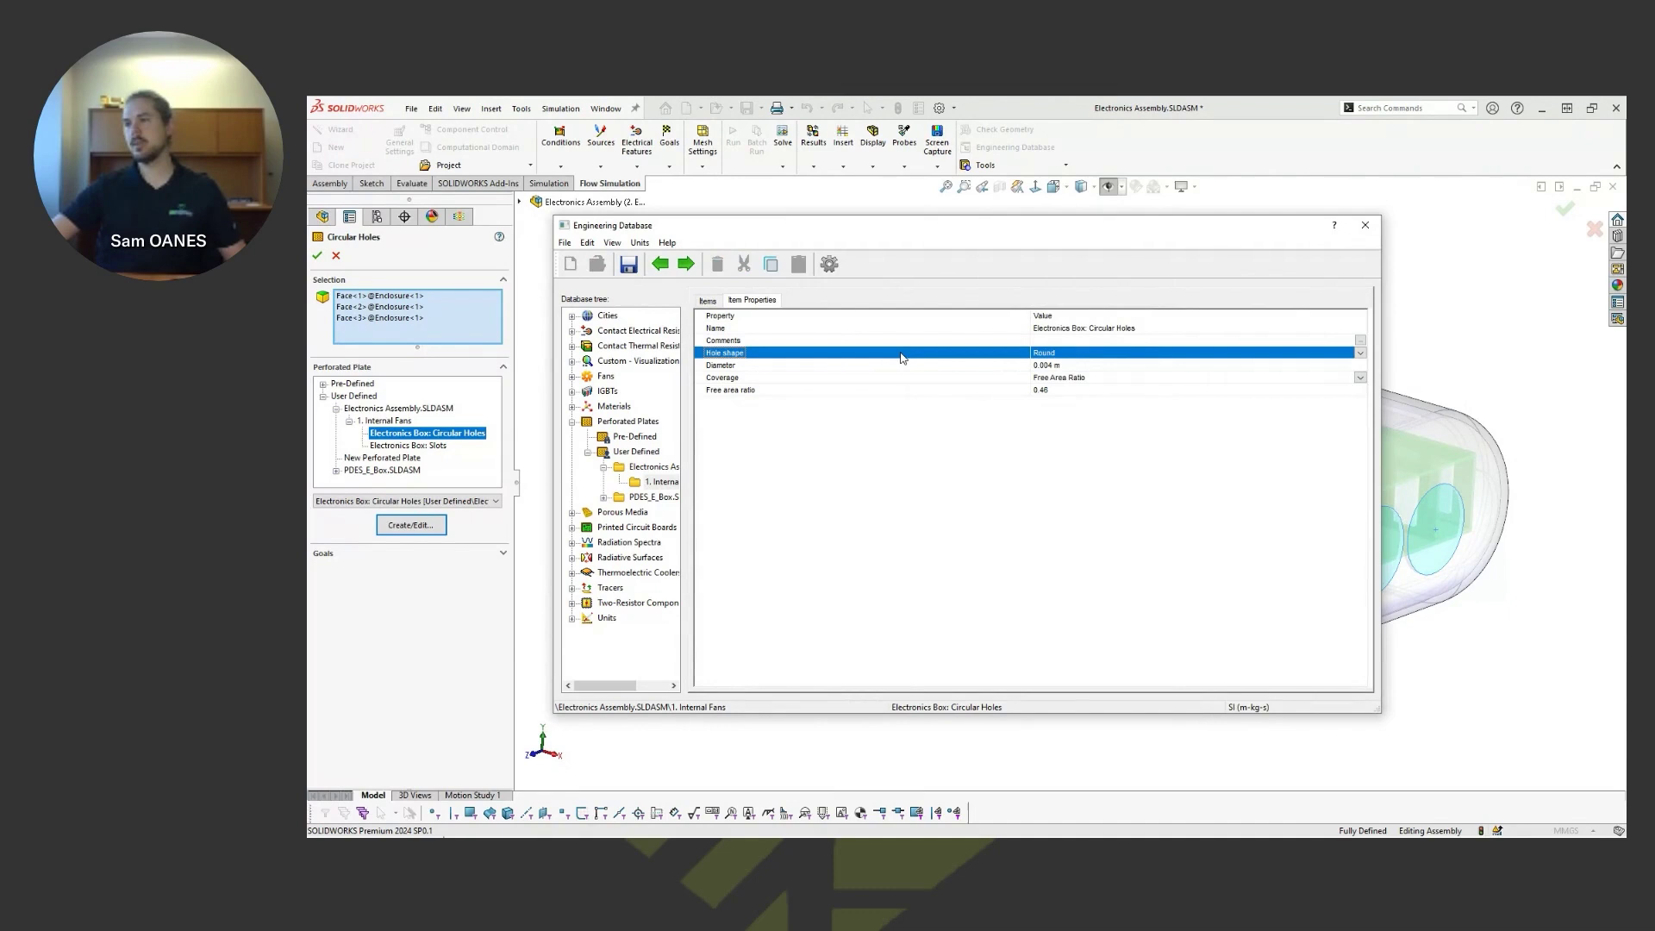
left_click(892, 367)
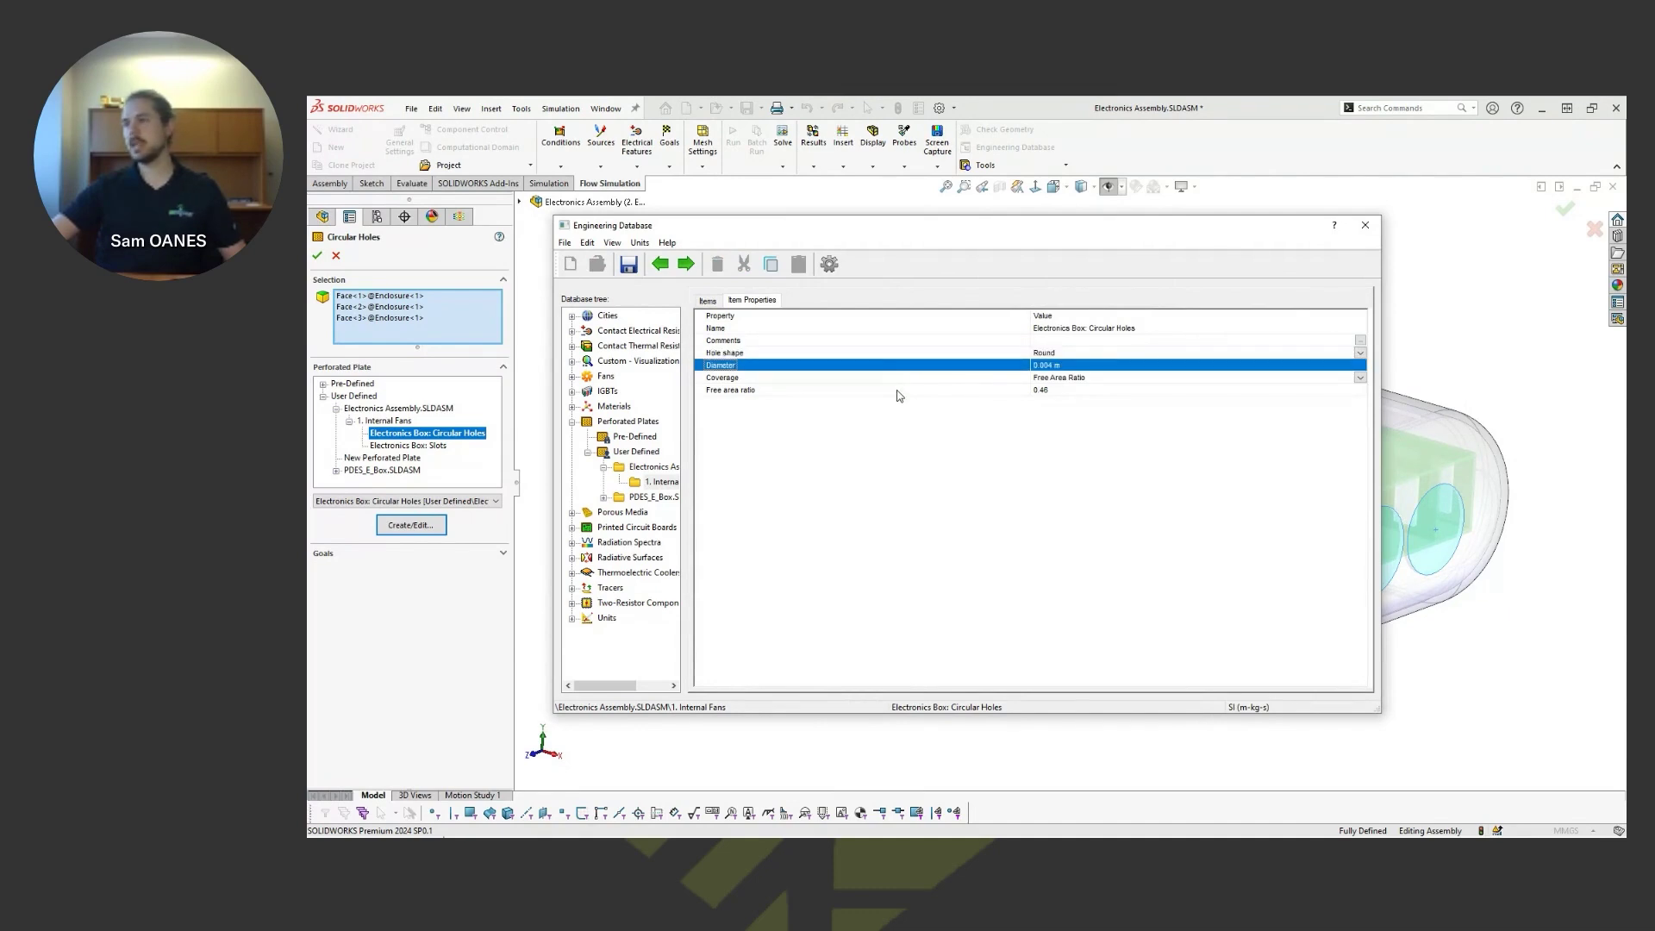
left_click(897, 390)
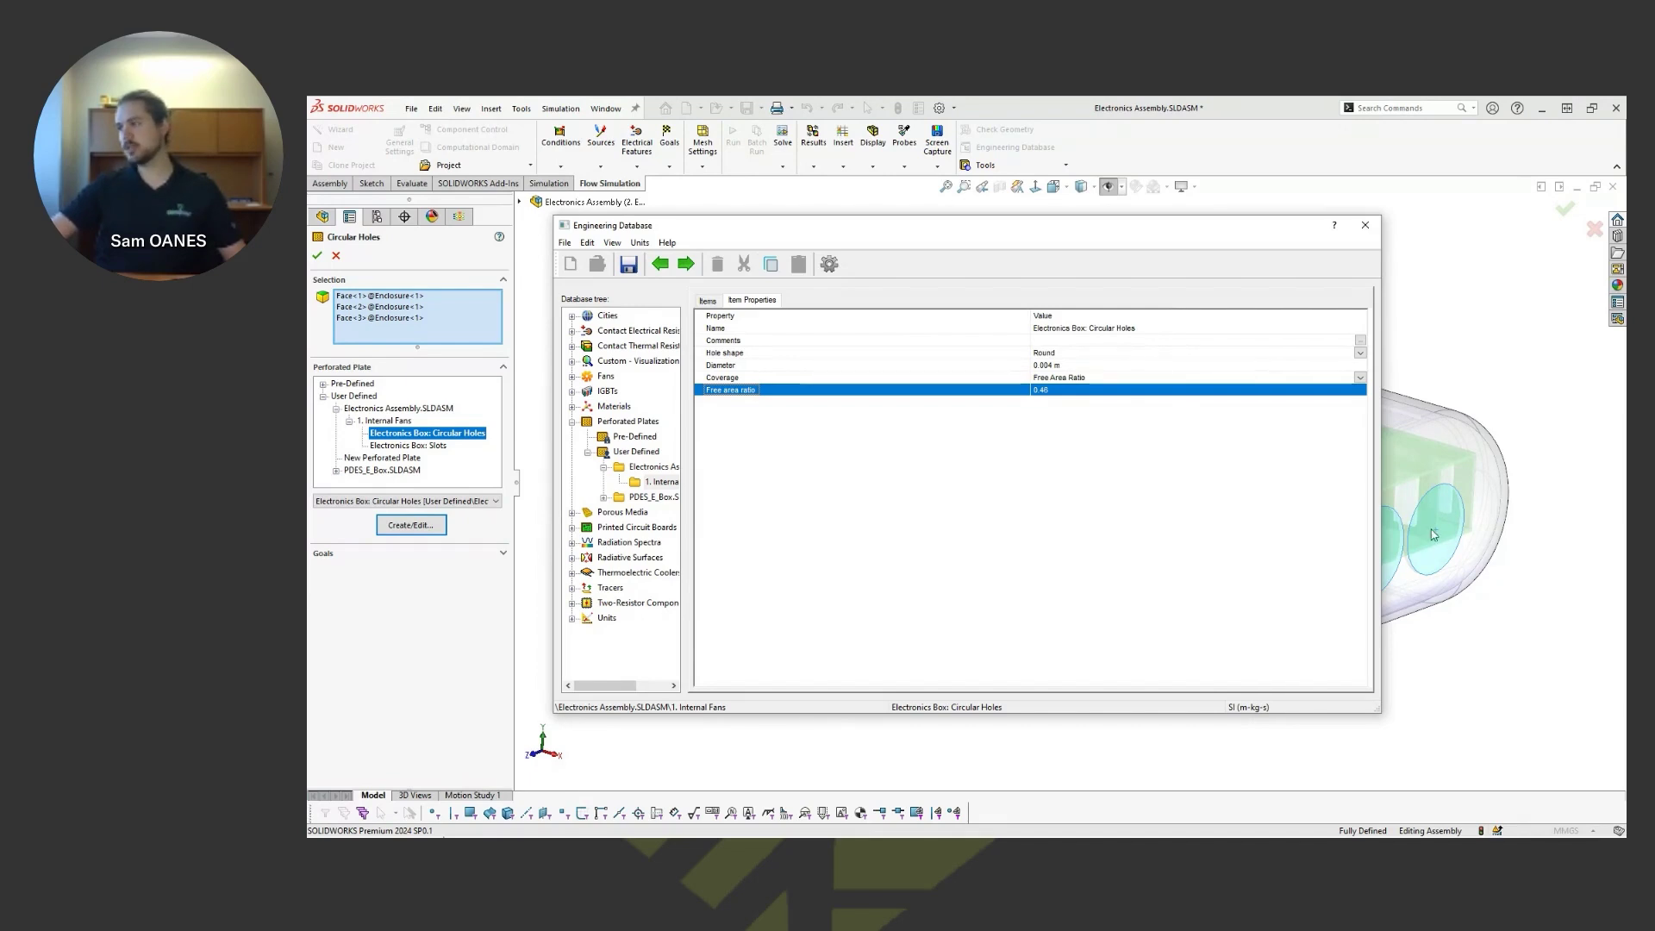
left_click(1366, 225)
left_click(979, 525)
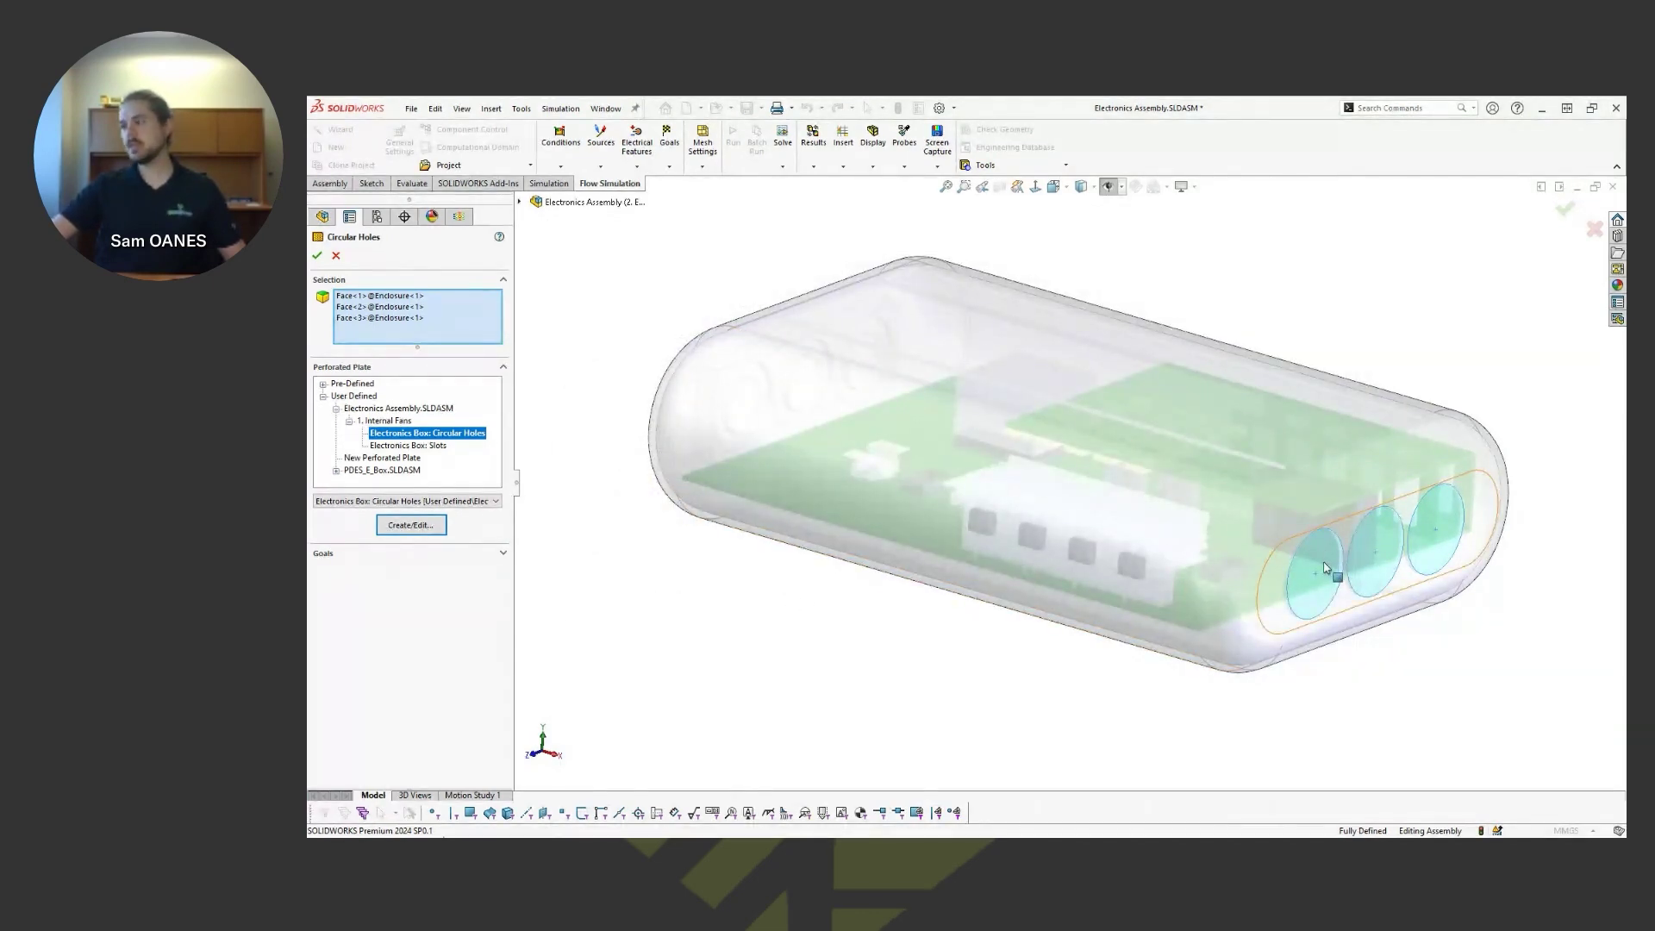
- Accept Circular Holes, then review the fluid max temperature, three inlet flow-rate and Main Chip goals
left_click(317, 255)
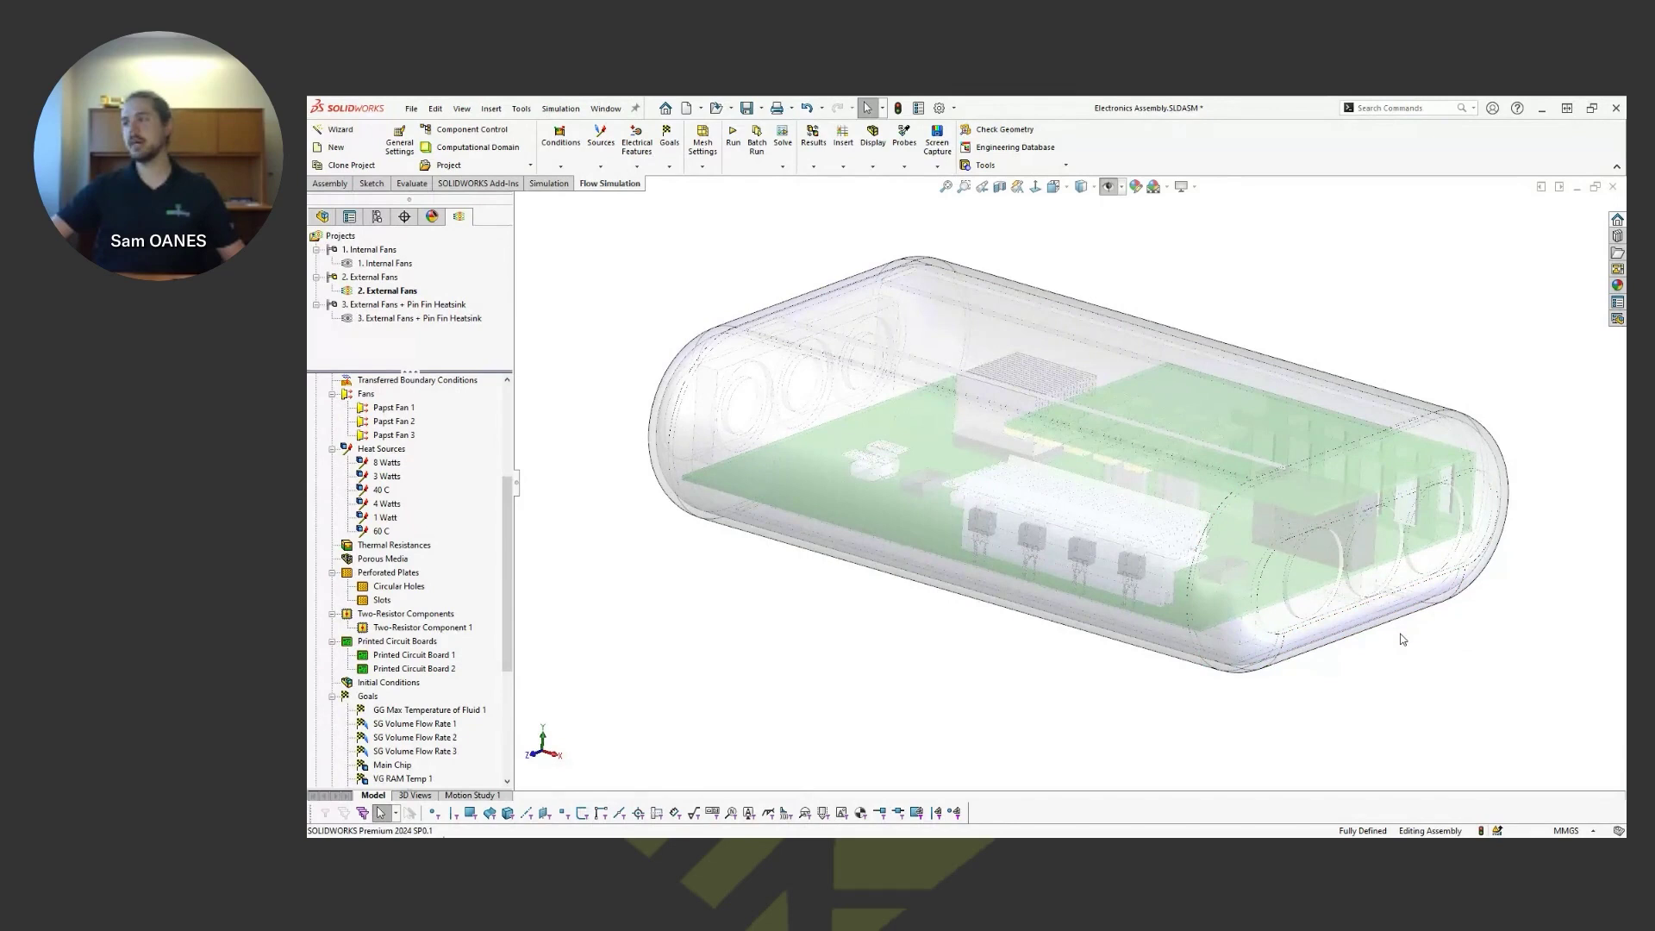
scroll(481, 716, "down", 5)
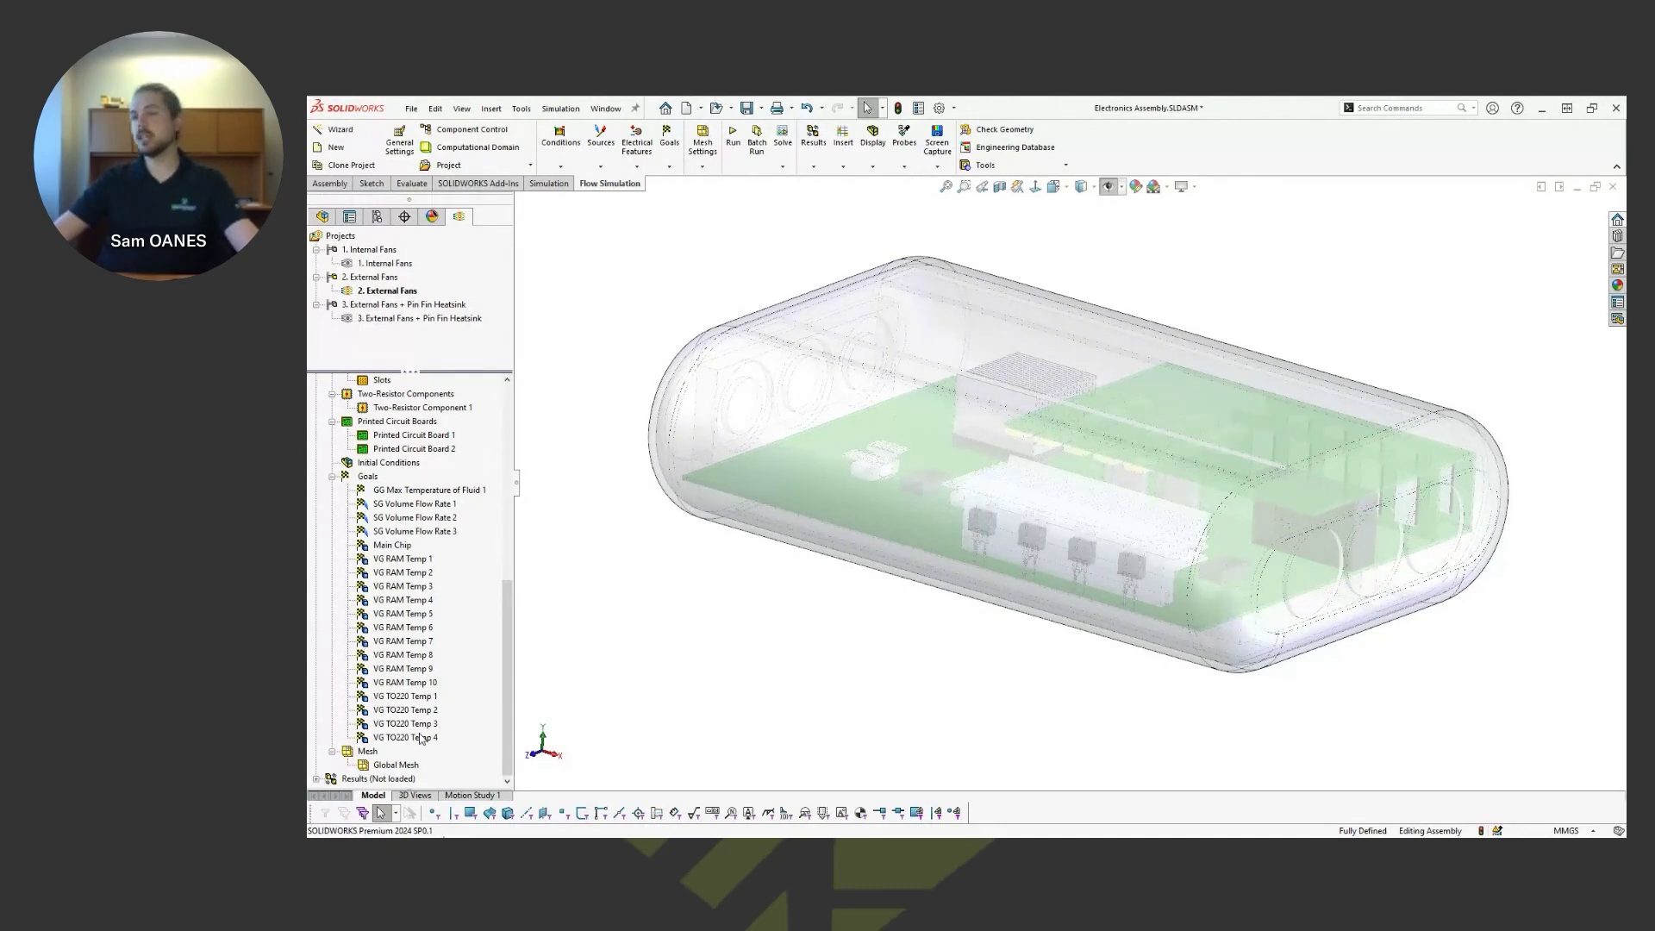
left_click(423, 493)
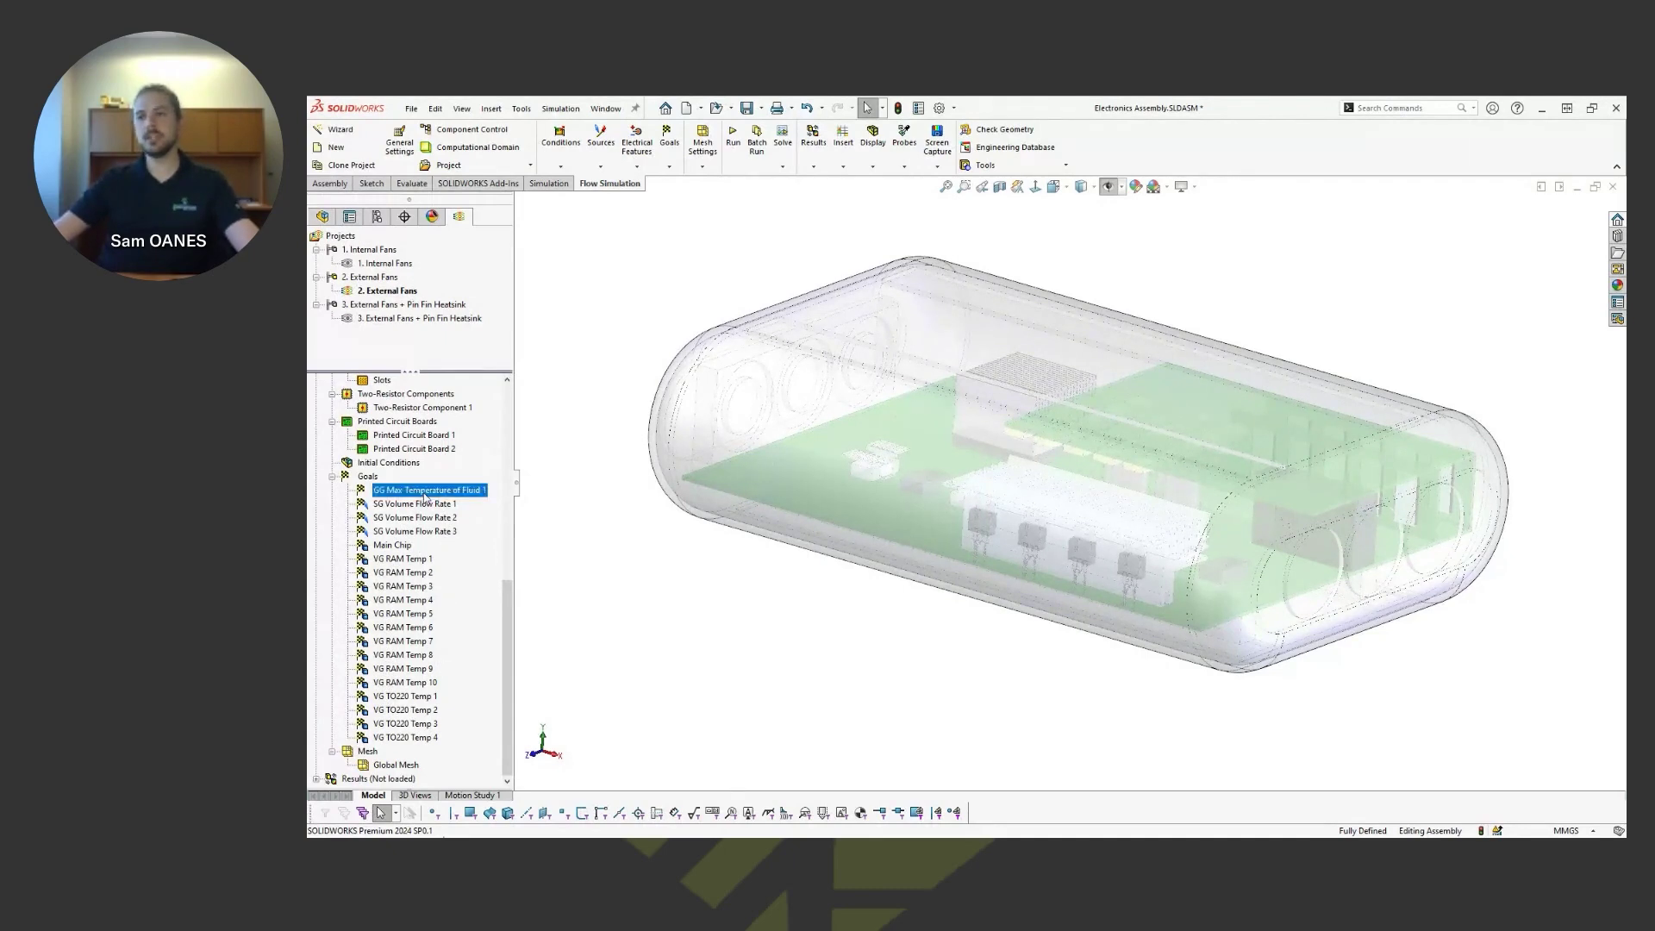
left_click(423, 506)
left_click(423, 518)
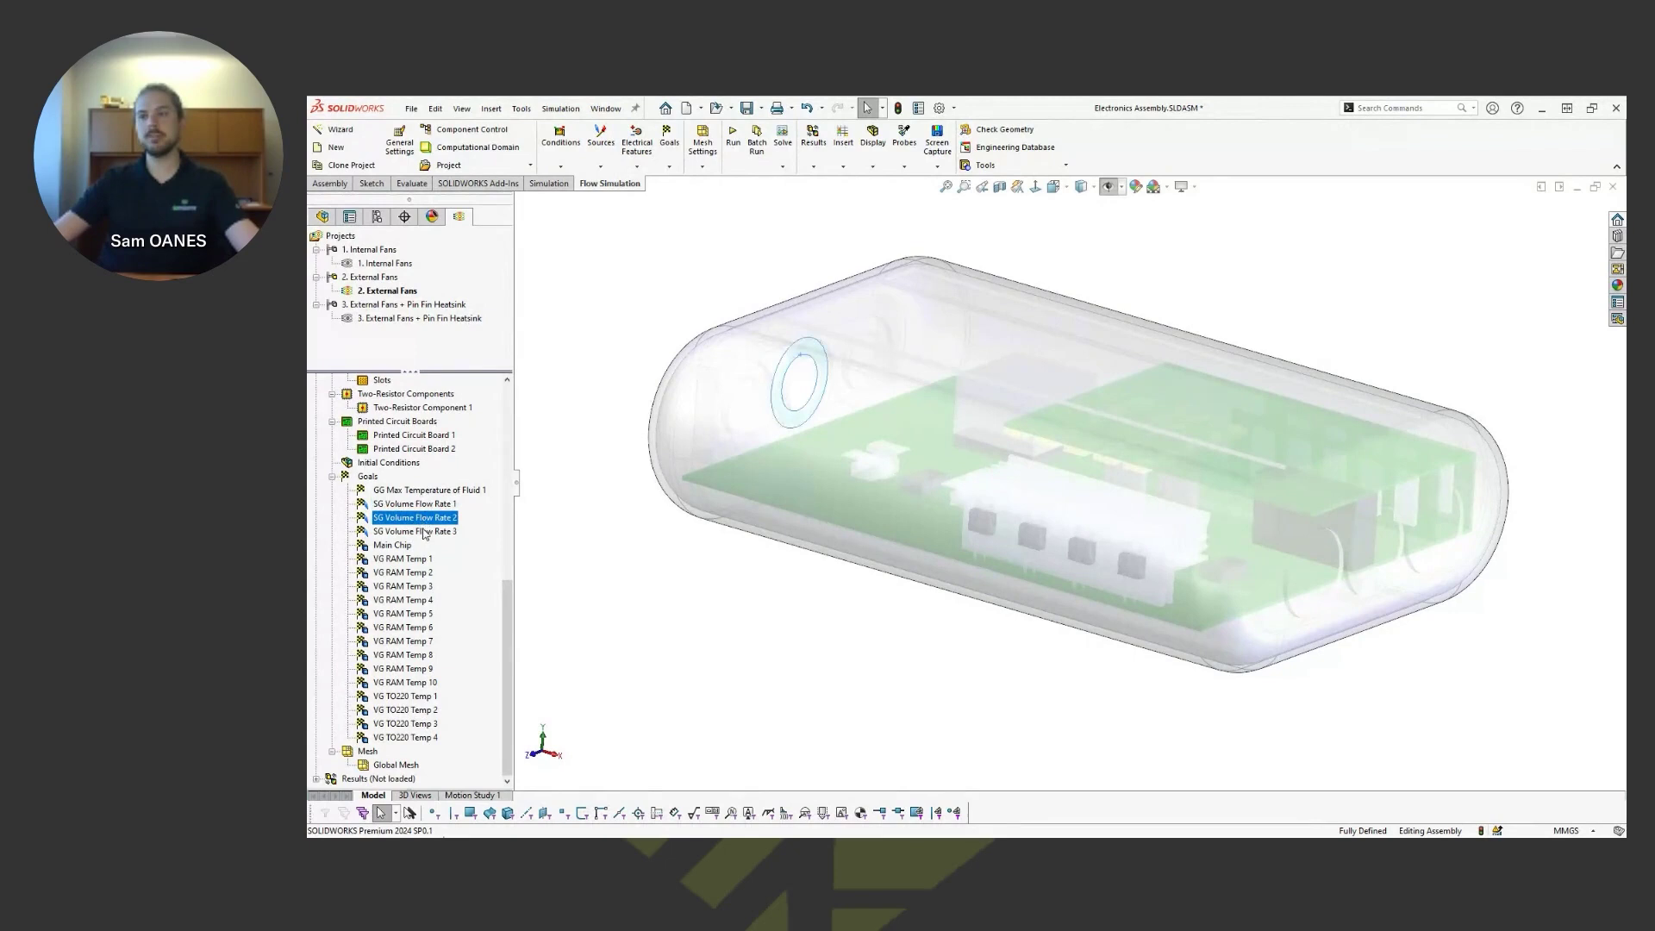
left_click(424, 532)
left_click(400, 547)
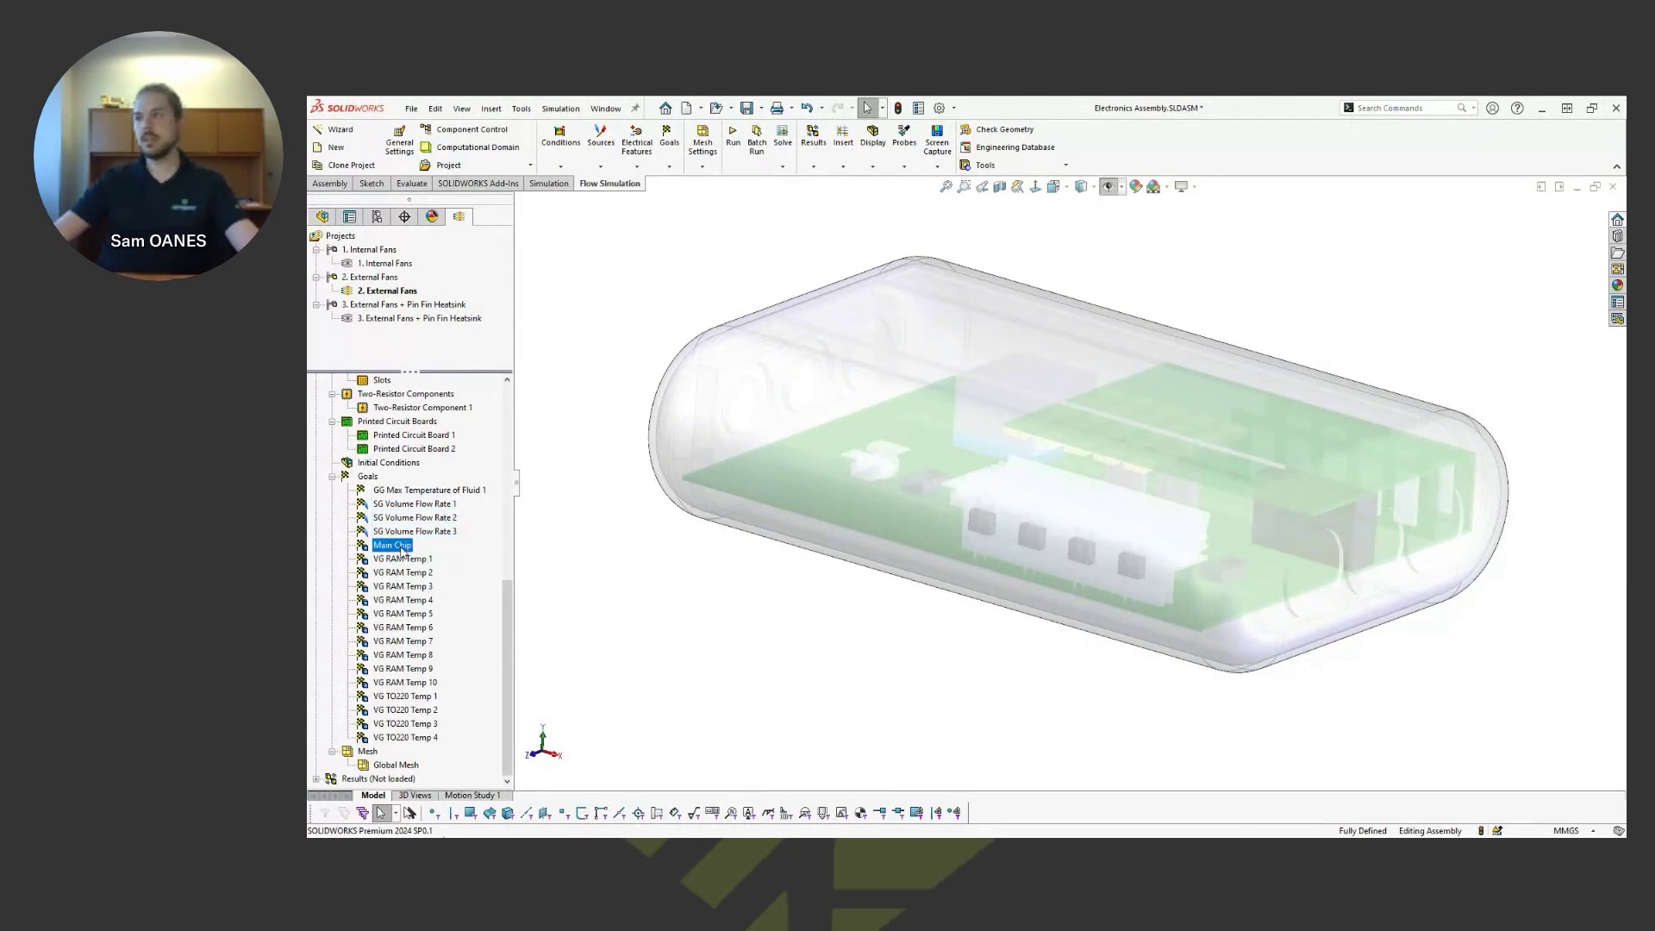
- Review the RAM and TO220 temperature goals, then clear the selection and collapse Goals
scroll(960, 465, "up", 5)
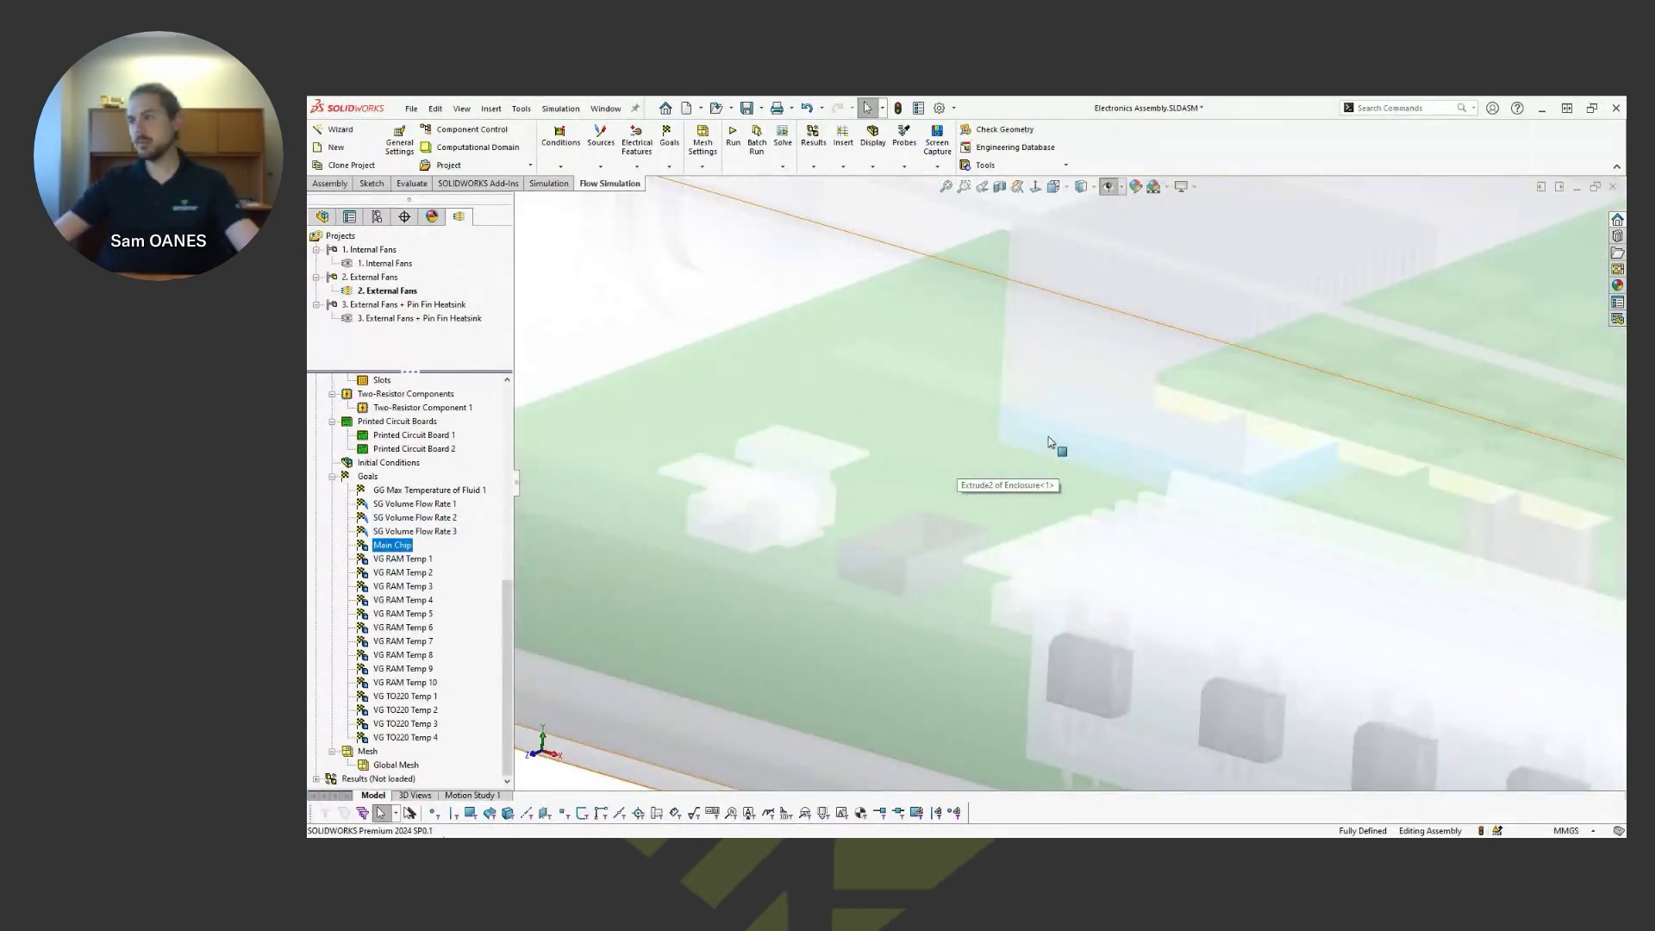
scroll(1067, 472, "down", 5)
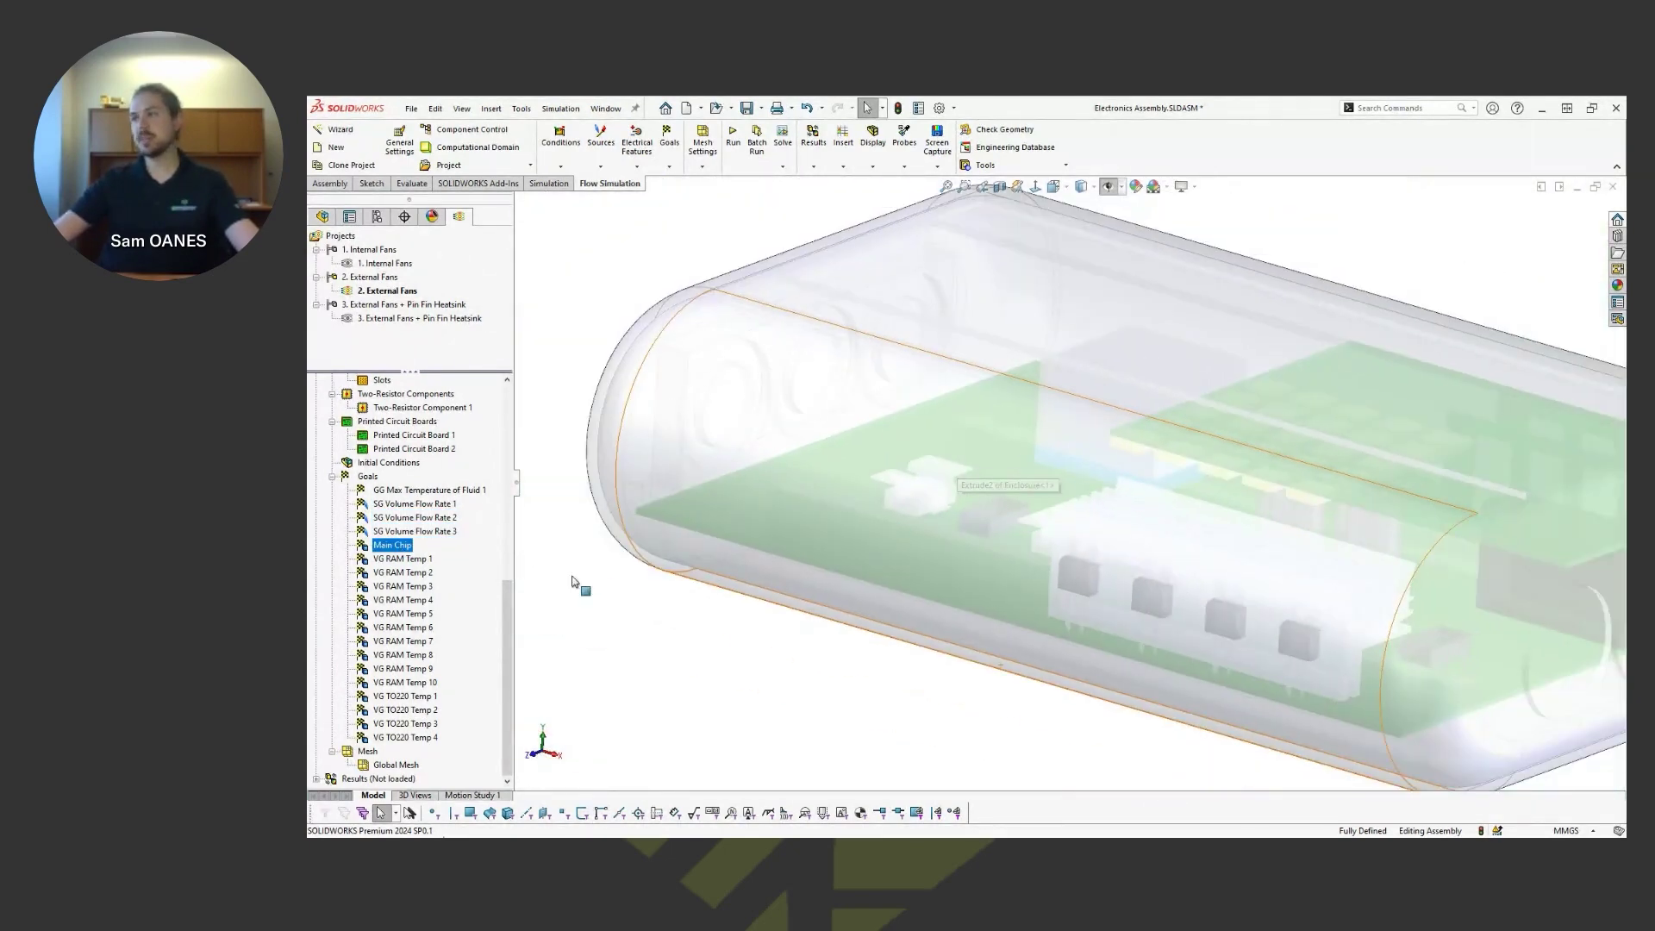
left_click(414, 559)
left_click(426, 738, "shift")
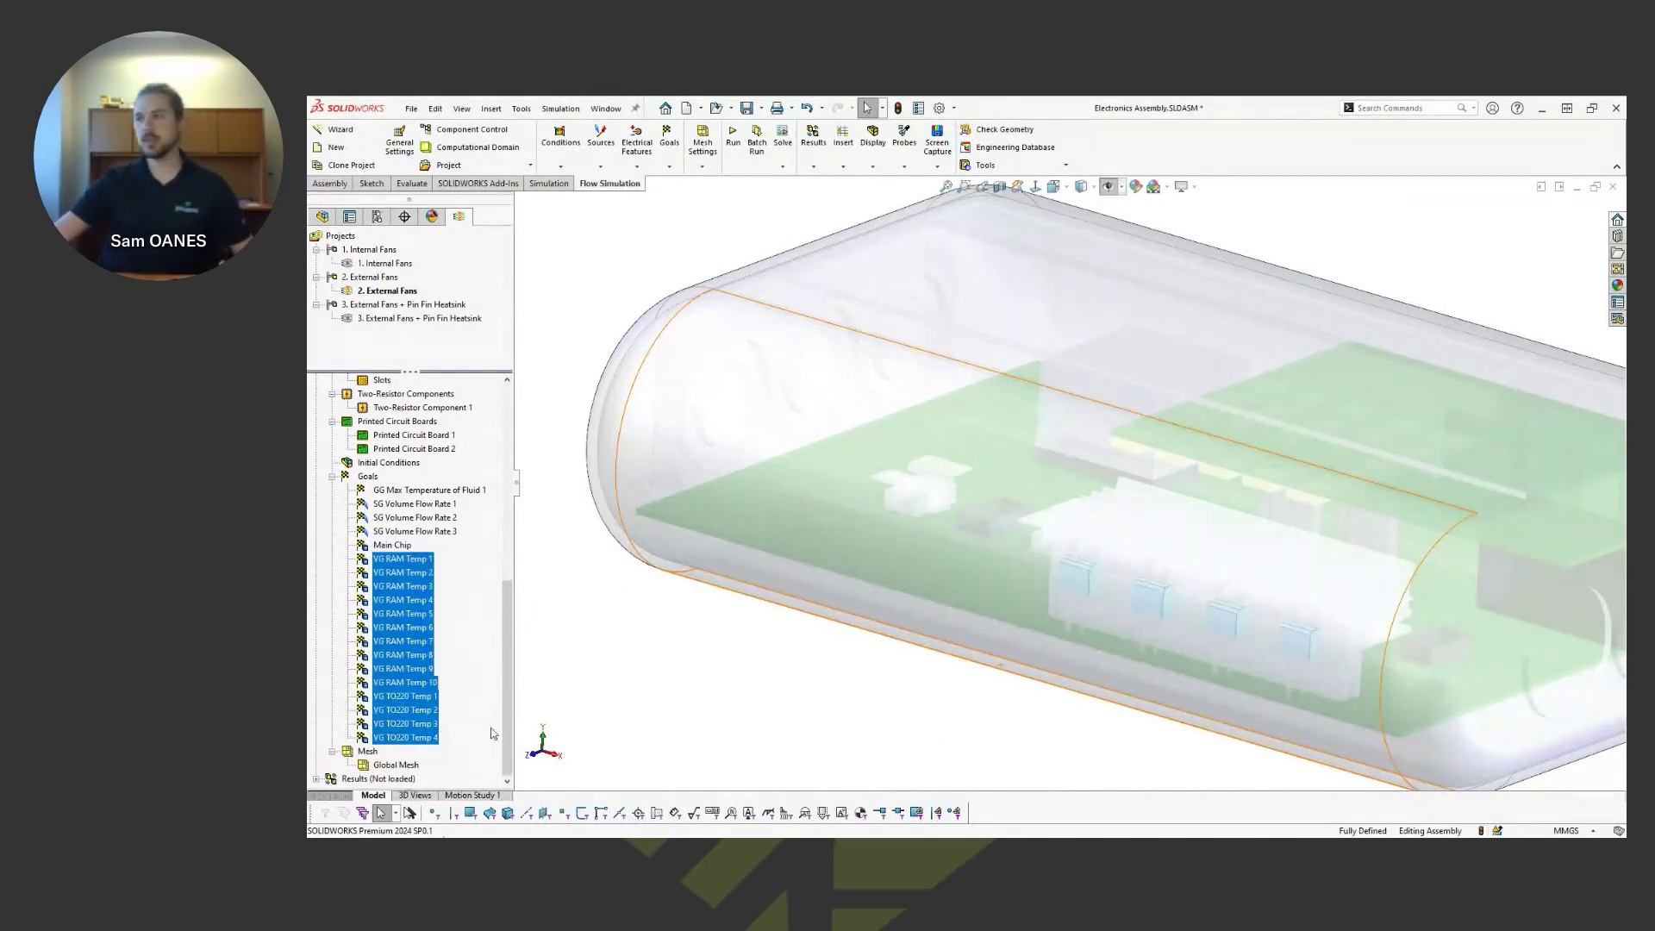
scroll(1235, 714, "down", 5)
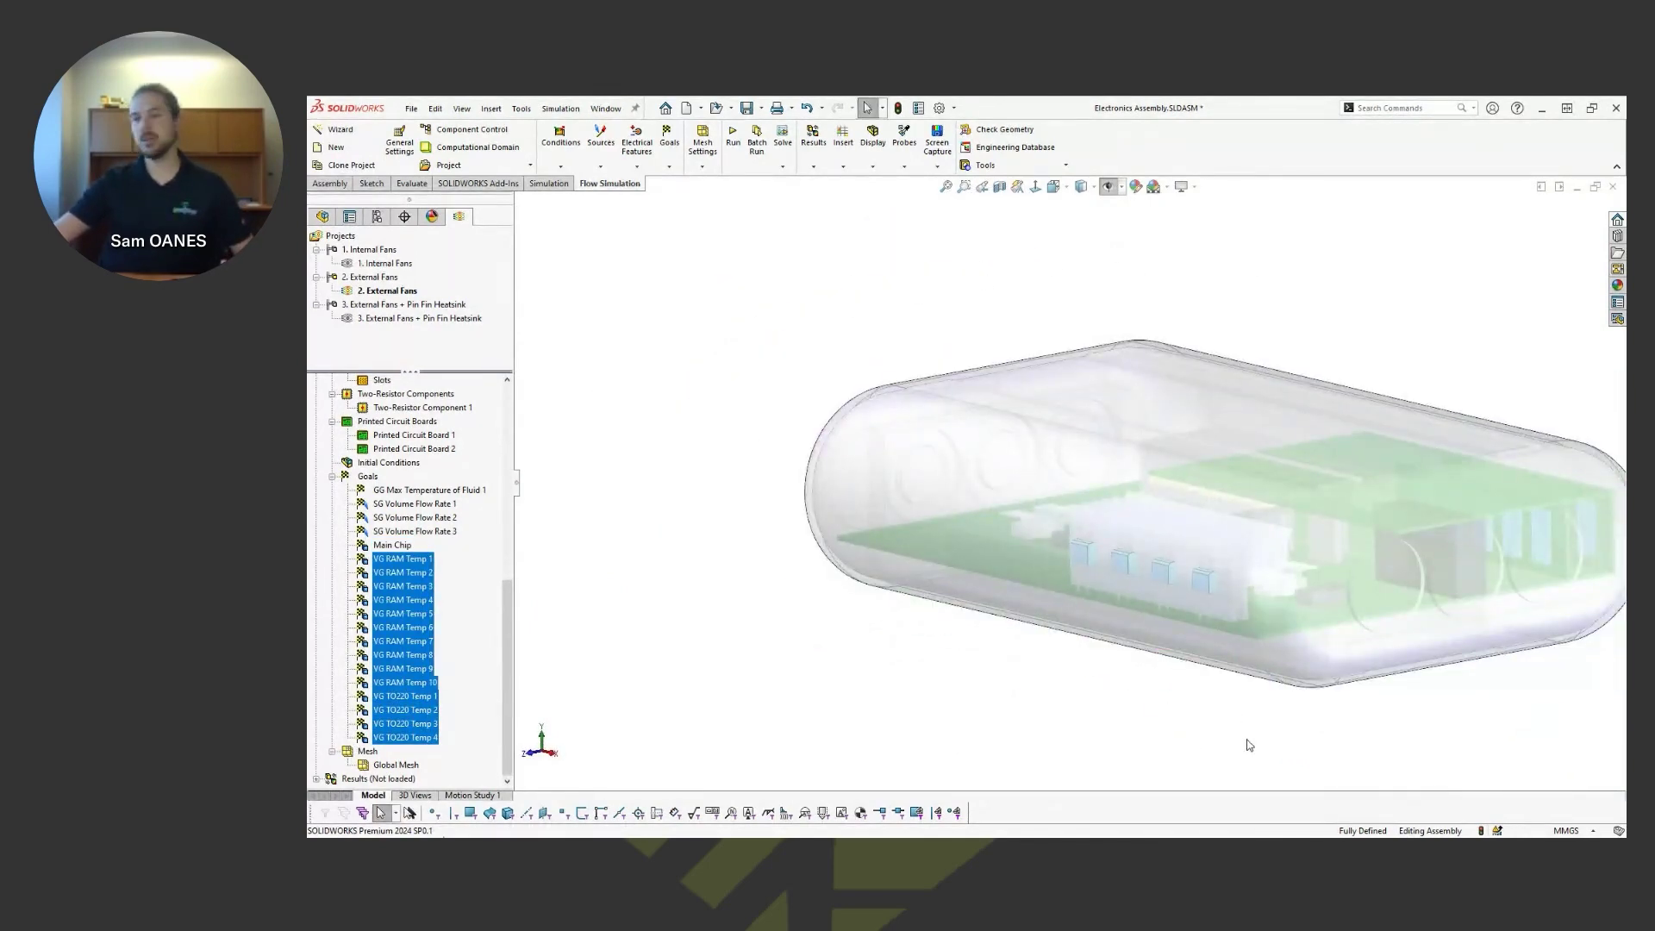
left_click(624, 610)
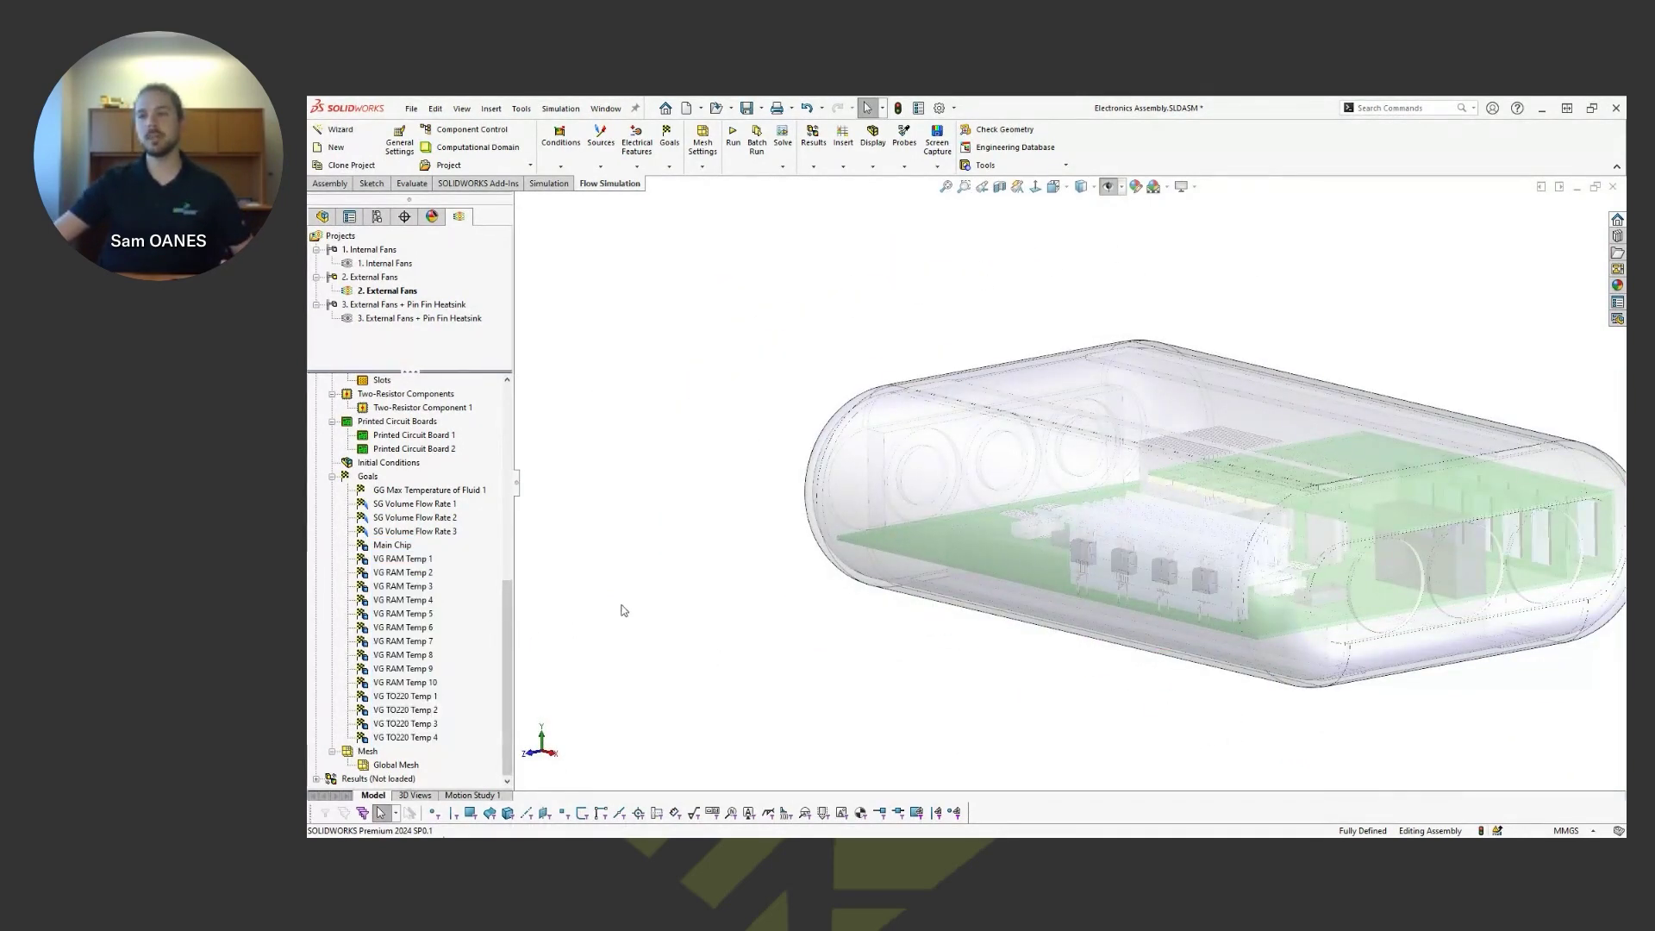
left_click(332, 477)
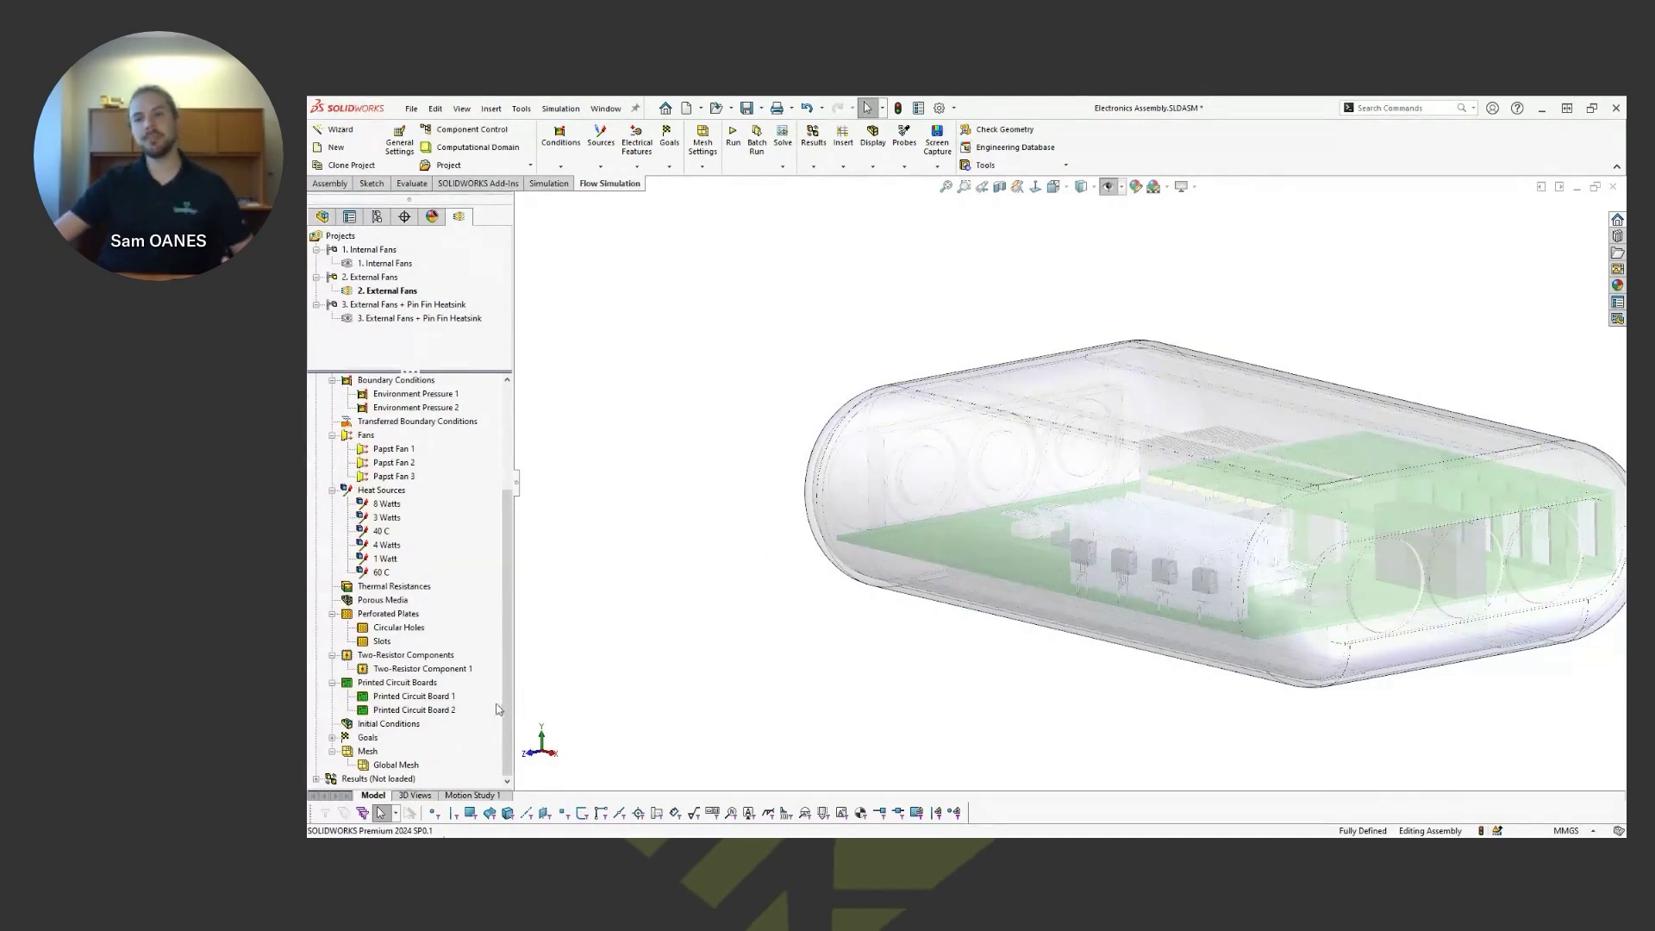
- Load the External Fans results and apply the saved Scene 1 display
right_click(410, 778)
left_click(466, 628)
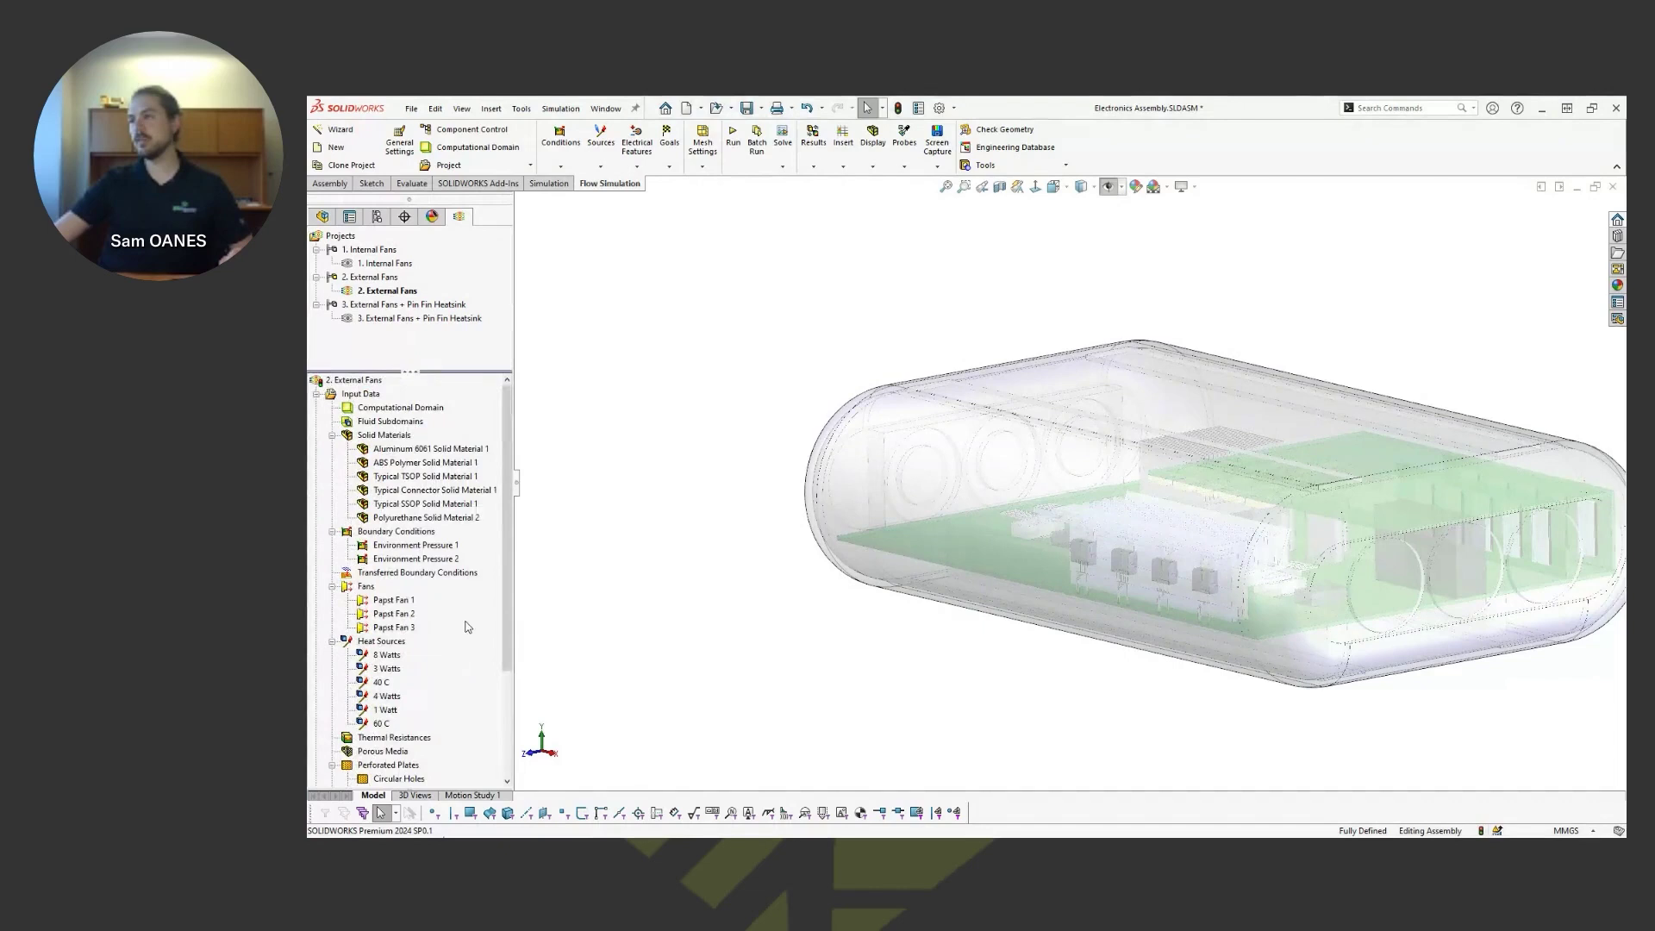
scroll(439, 680, "down", 4)
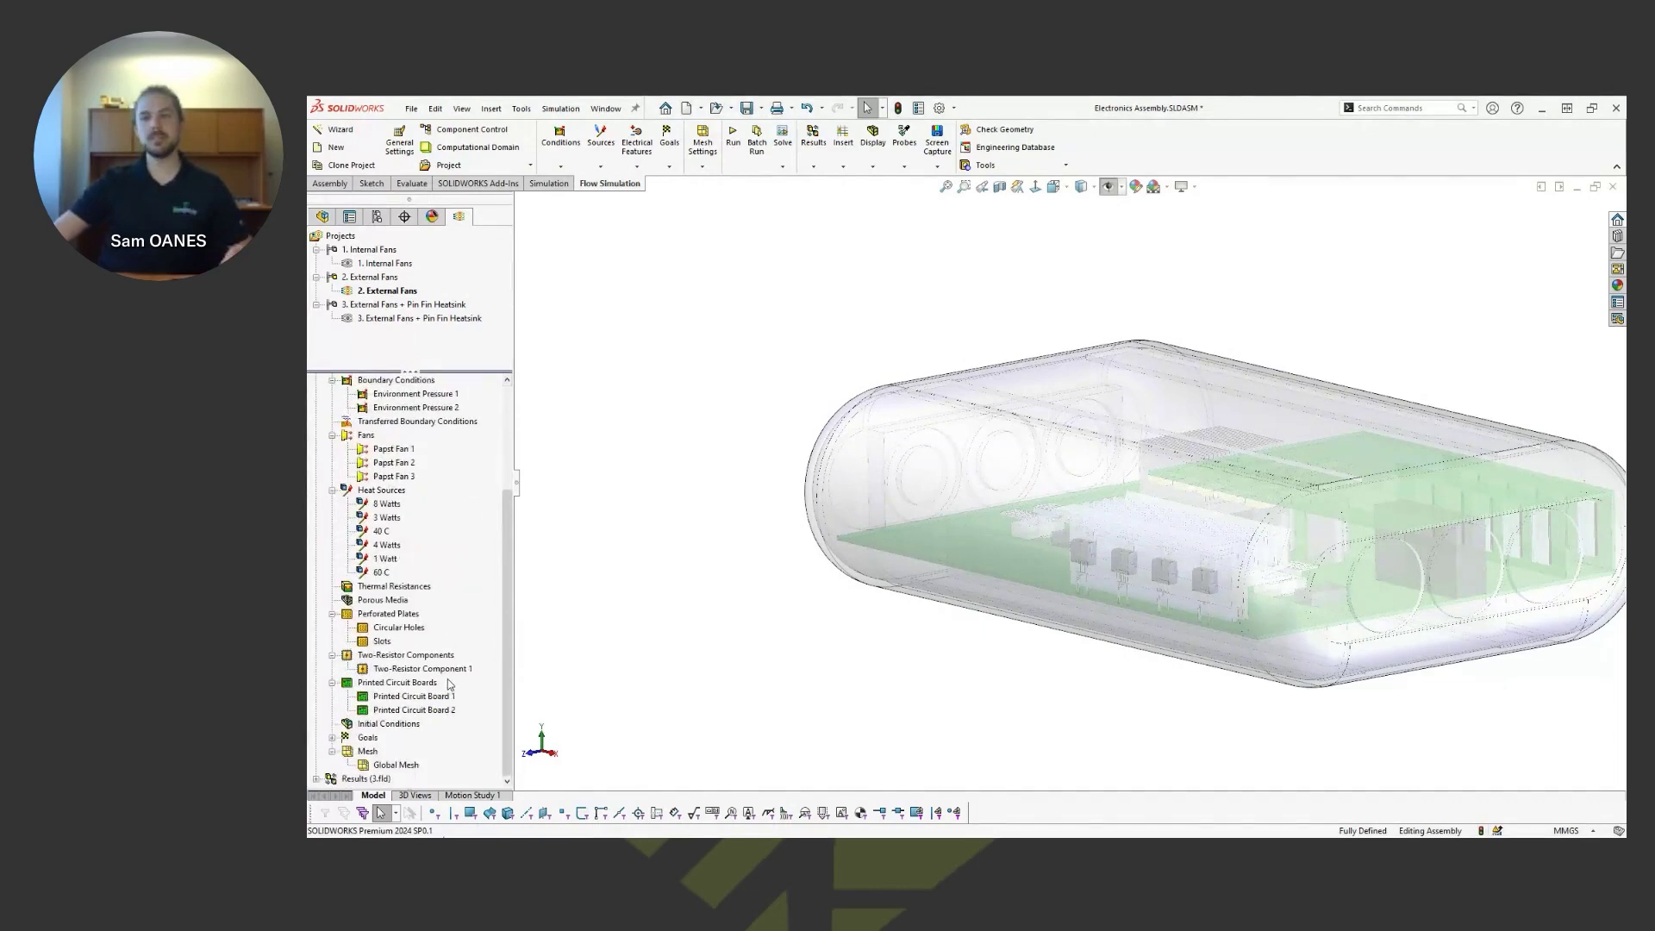
left_click(315, 780)
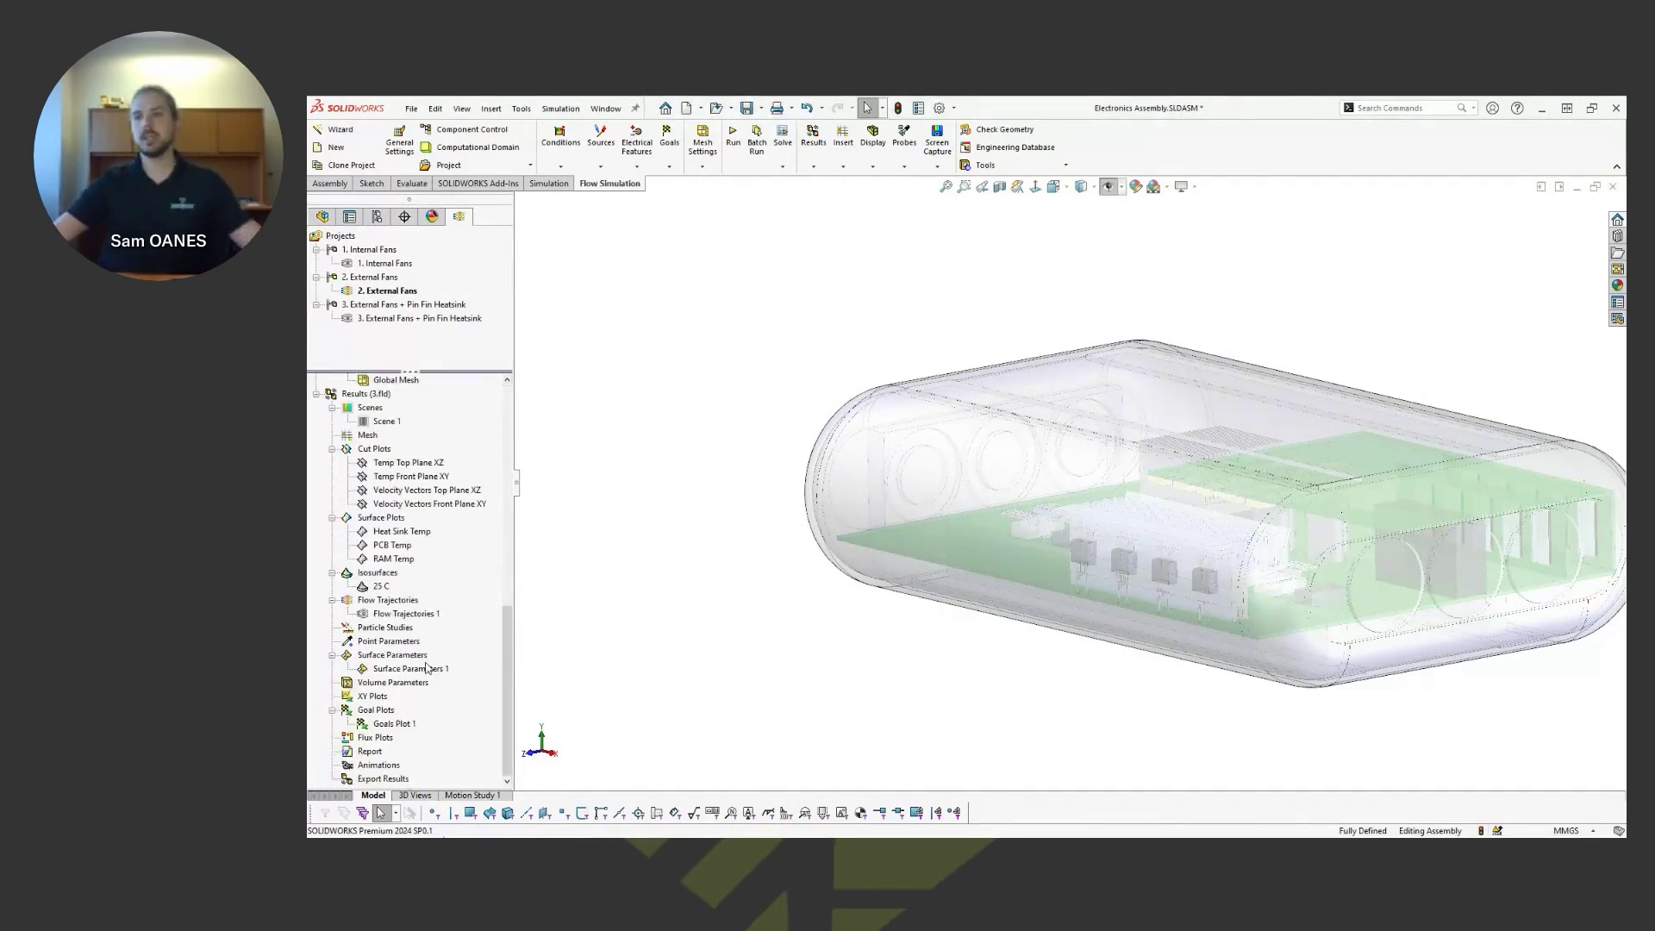
left_click(387, 422)
right_click(393, 425)
left_click(431, 439)
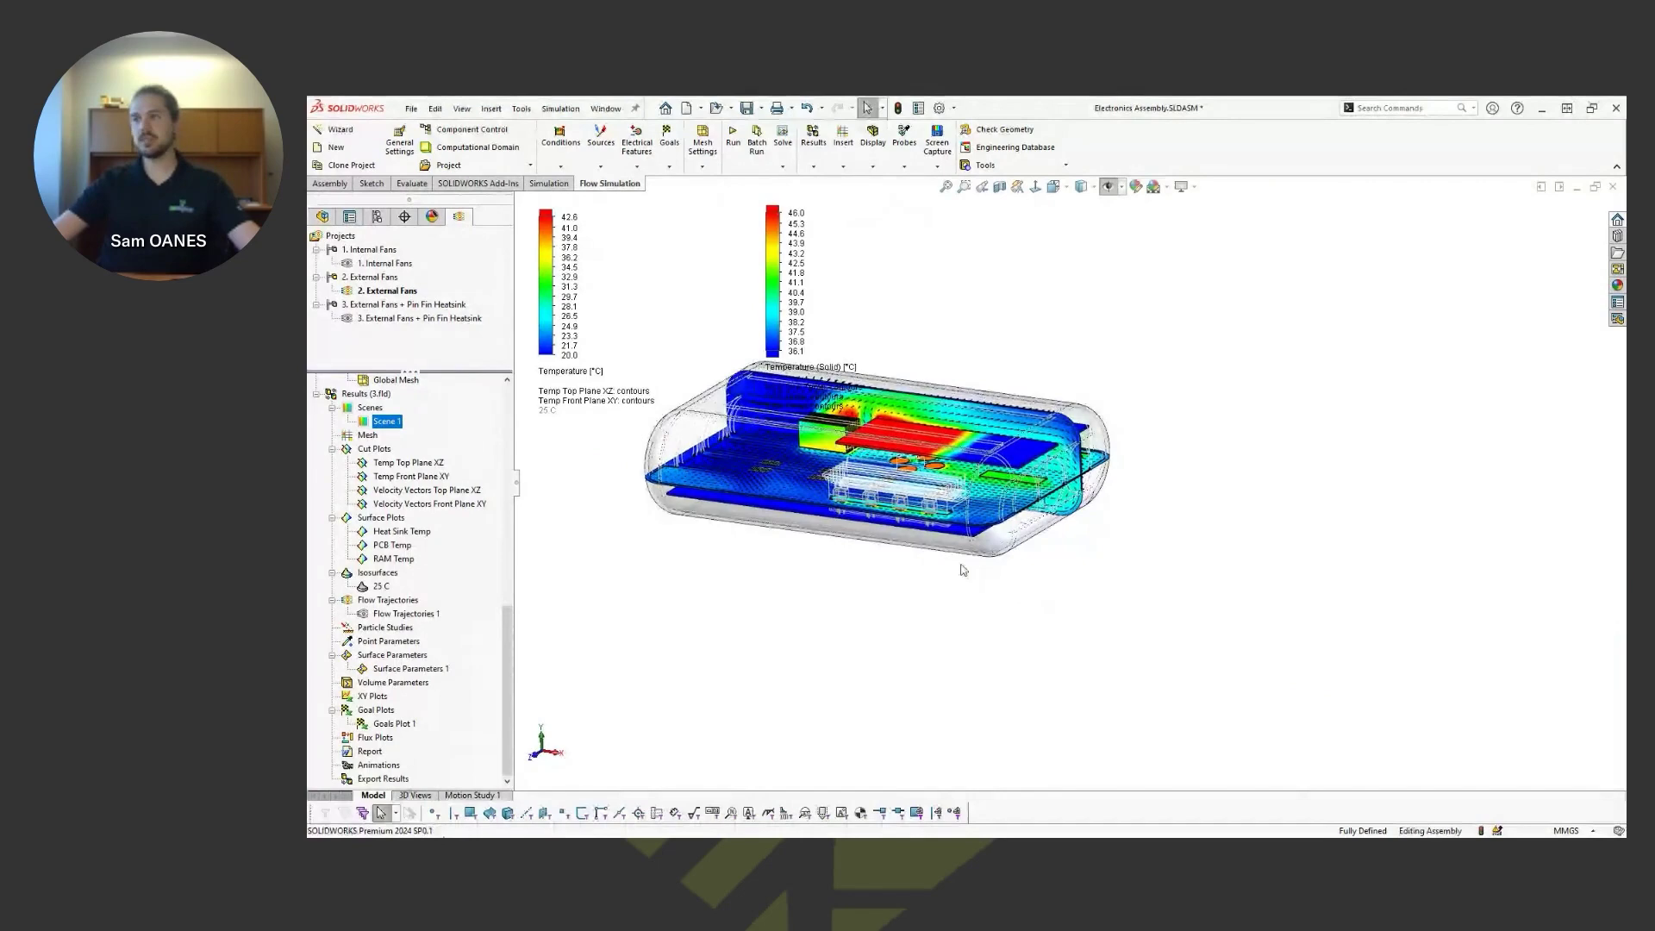
- Tilt the enclosure and move the solid temperature legend aside
scroll(991, 526, "down", 6)
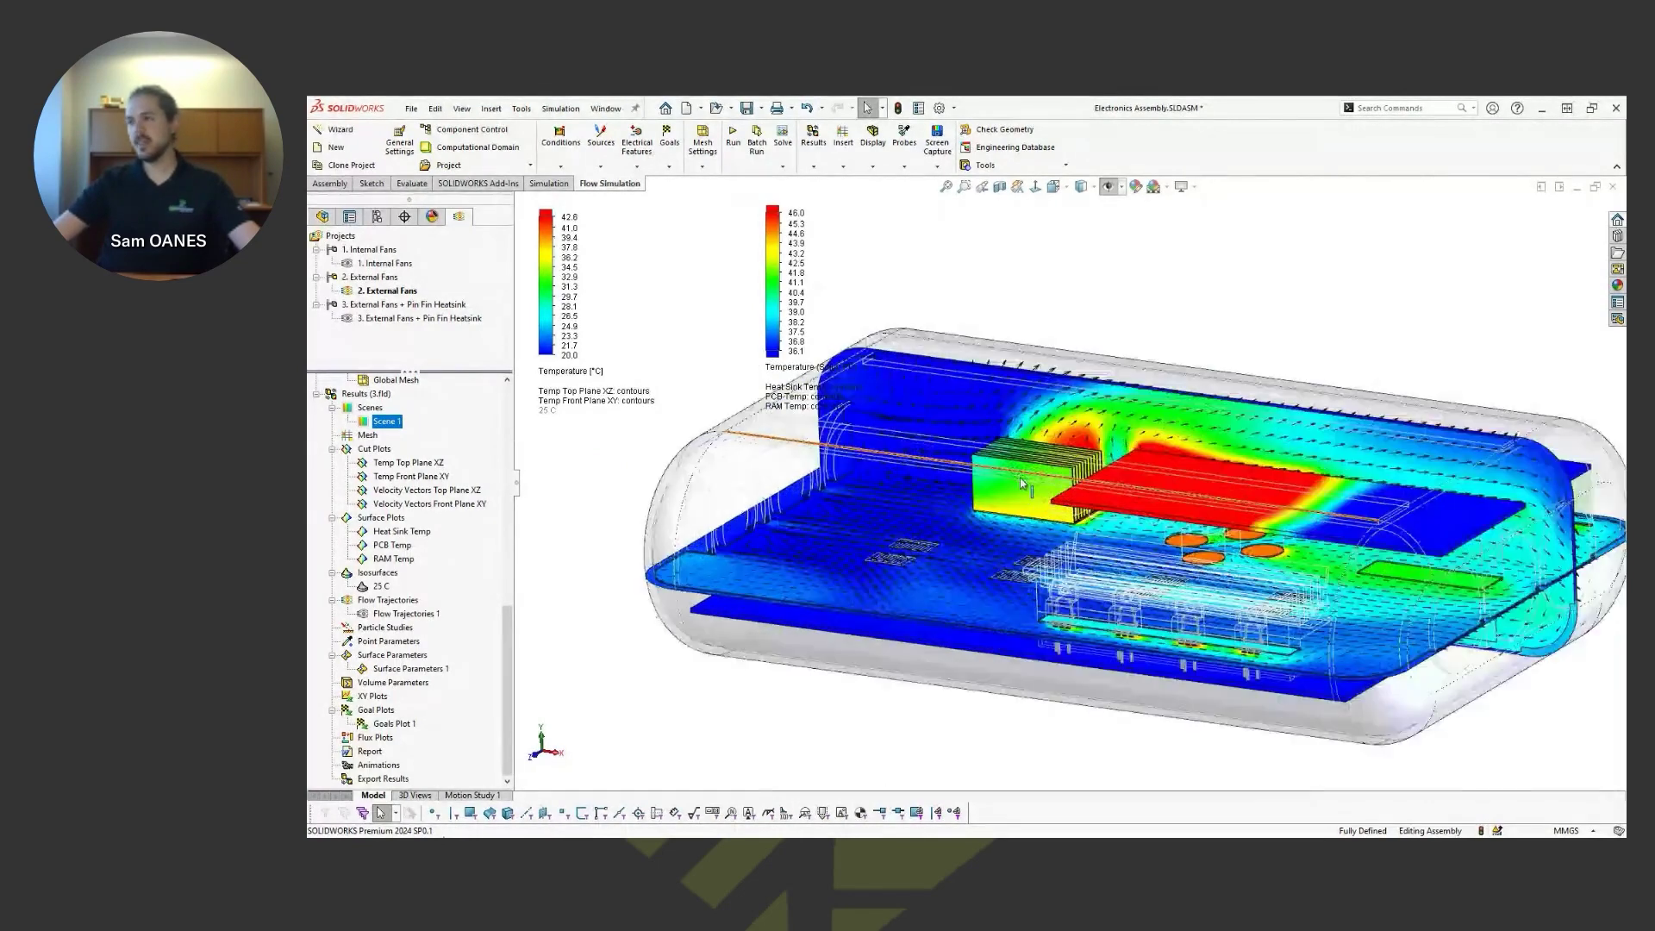
scroll(1022, 484, "up", 2)
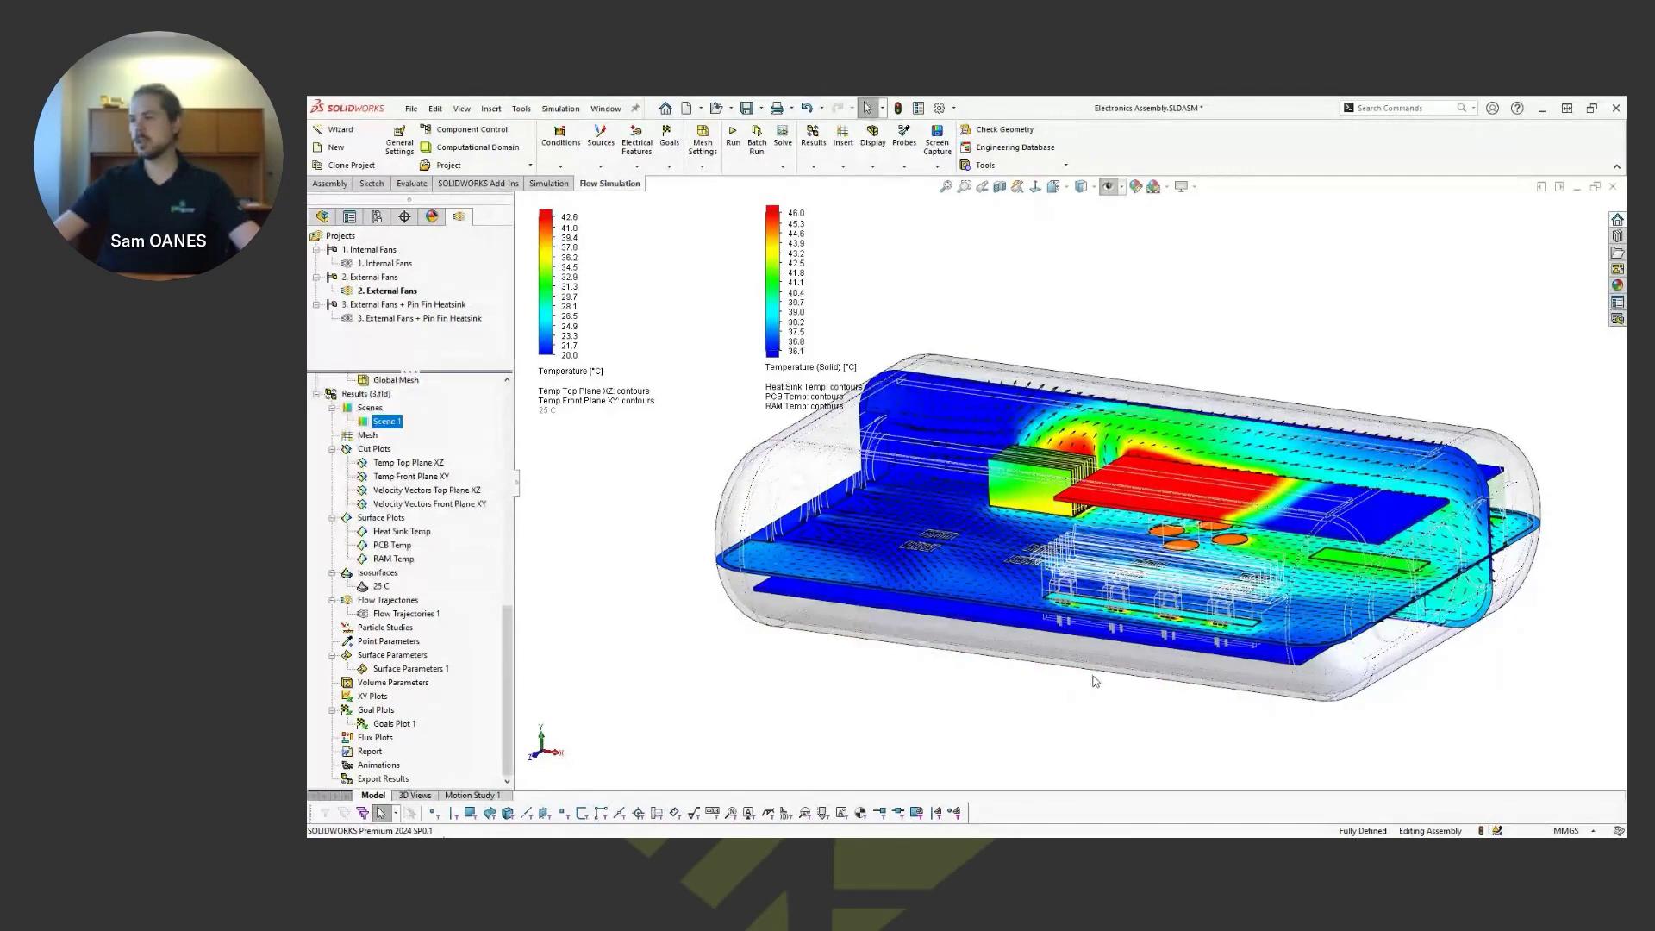
middle_click_drag(1093, 675, 1090, 681)
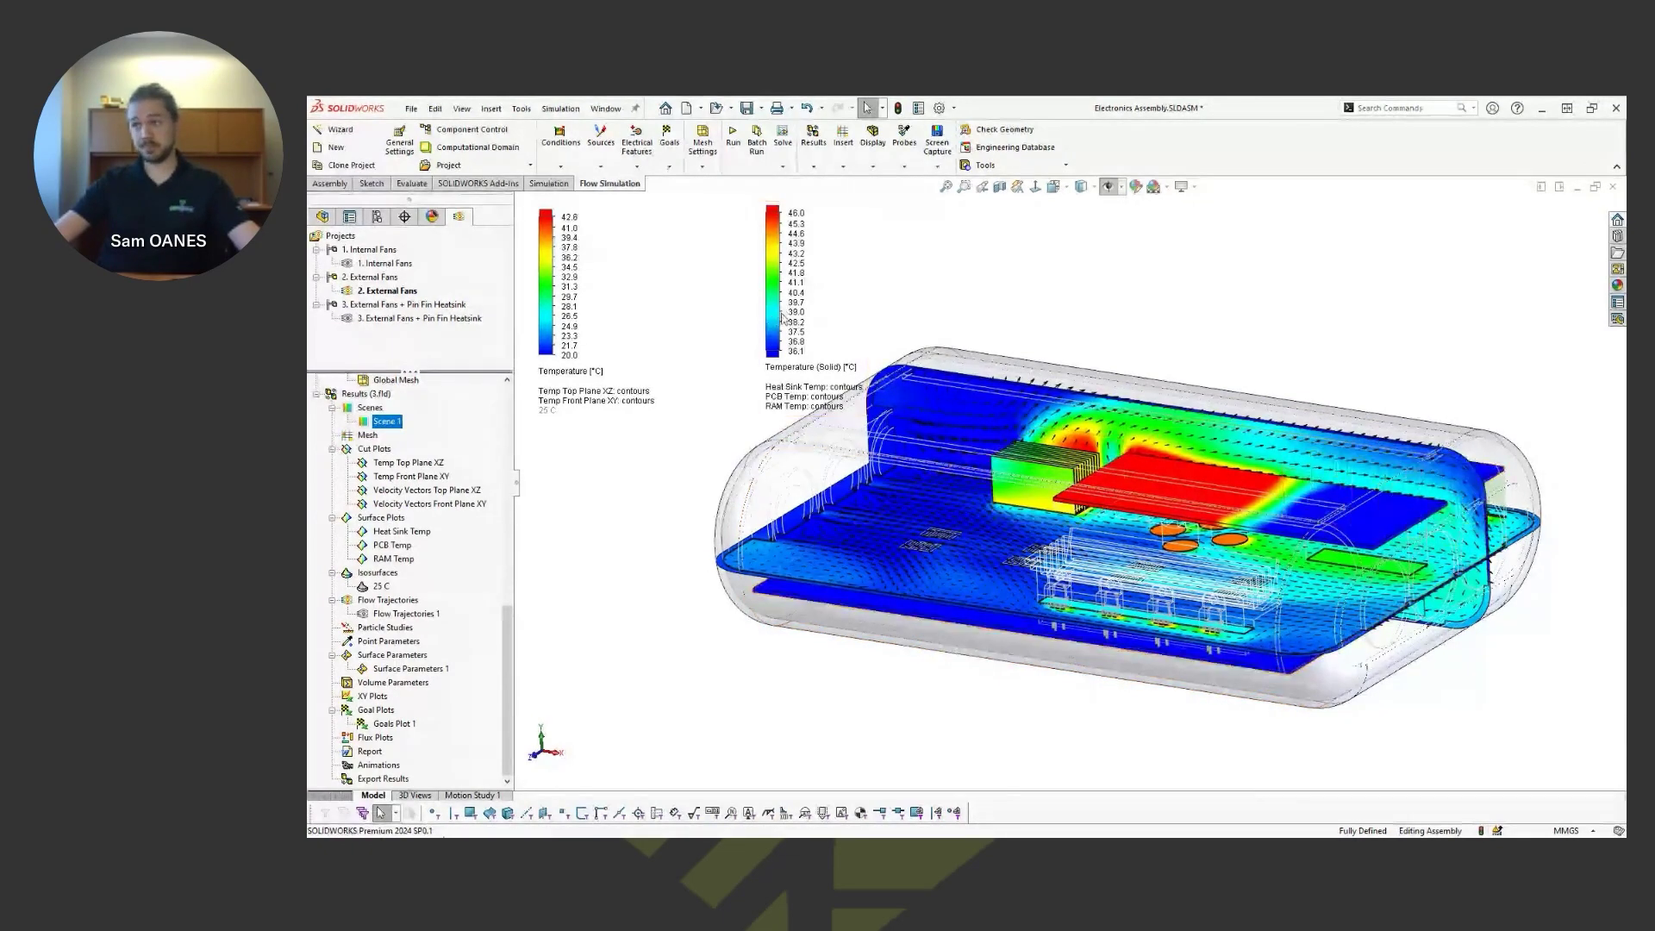
left_click_drag(777, 311, 704, 320)
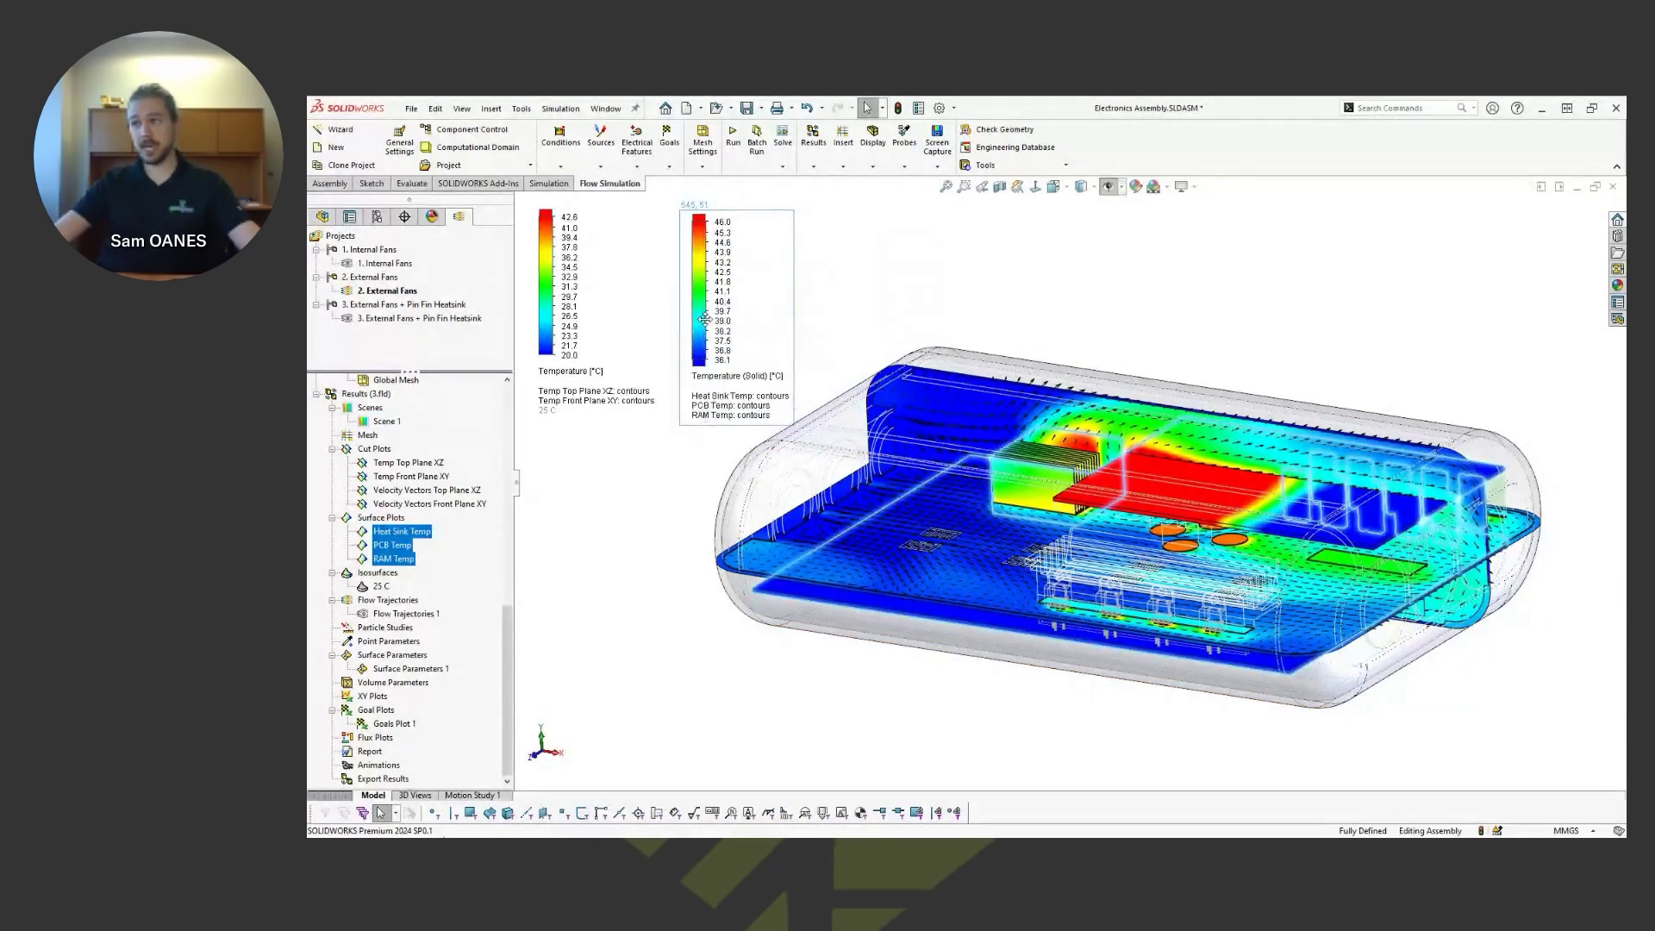
left_click(931, 756)
scroll(1323, 725, "down", 5)
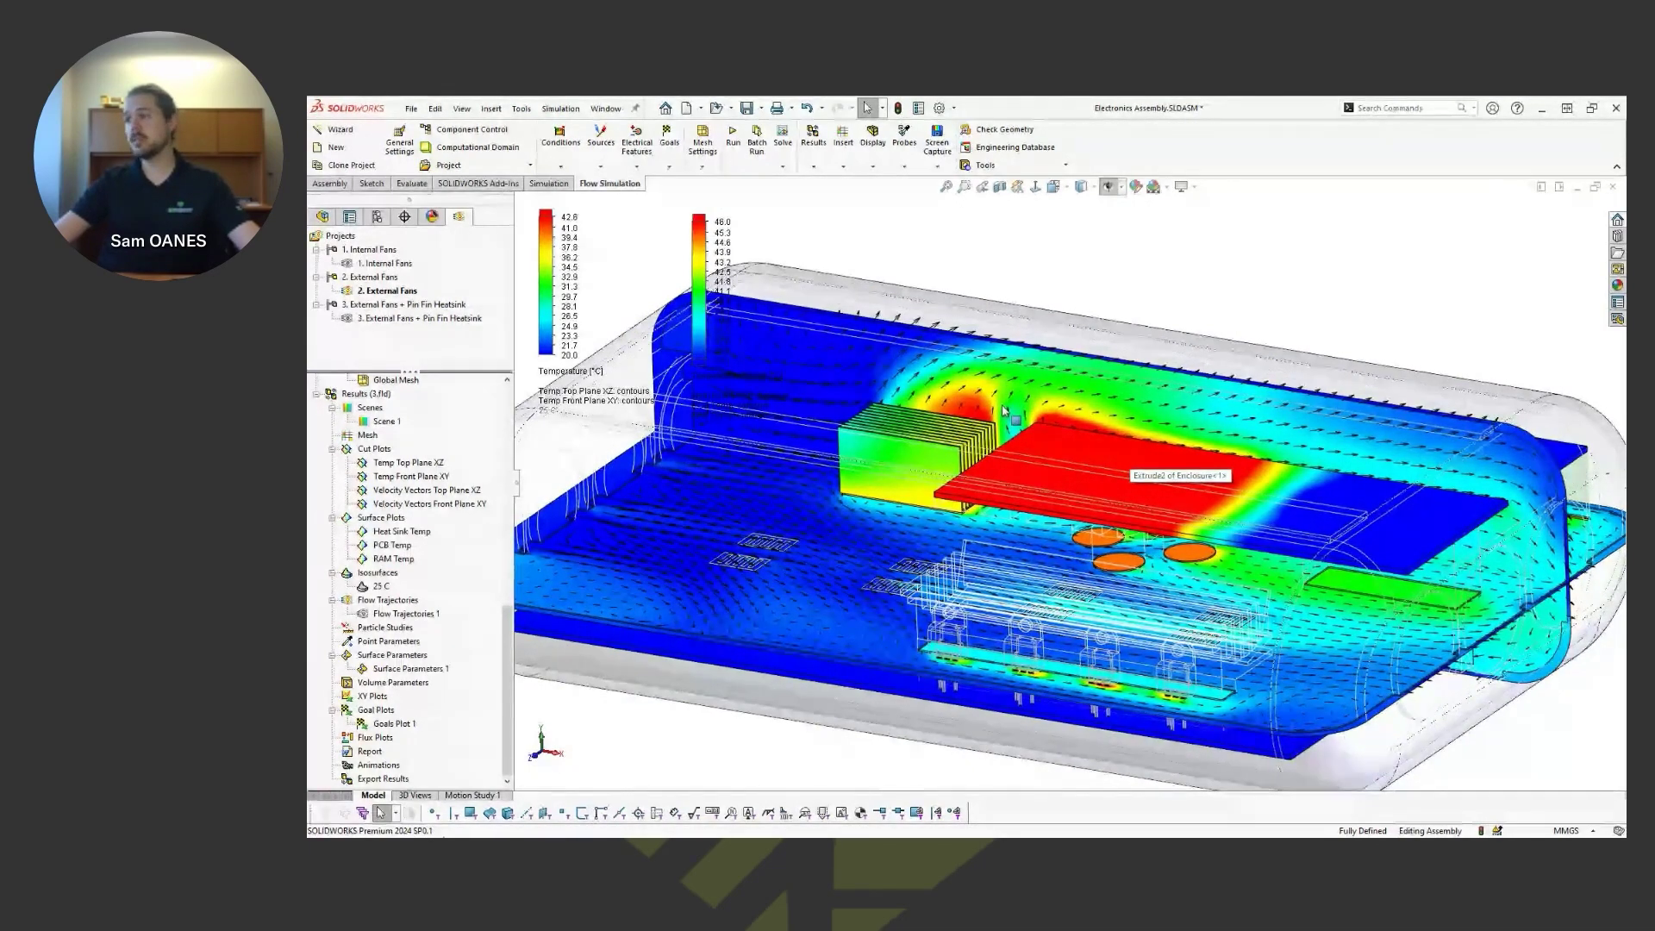
- Orbit and zoom around the heat sink to examine the Top Plane XZ and Front Plane XY temperature cuts
middle_click_drag(1021, 434, 1504, 576)
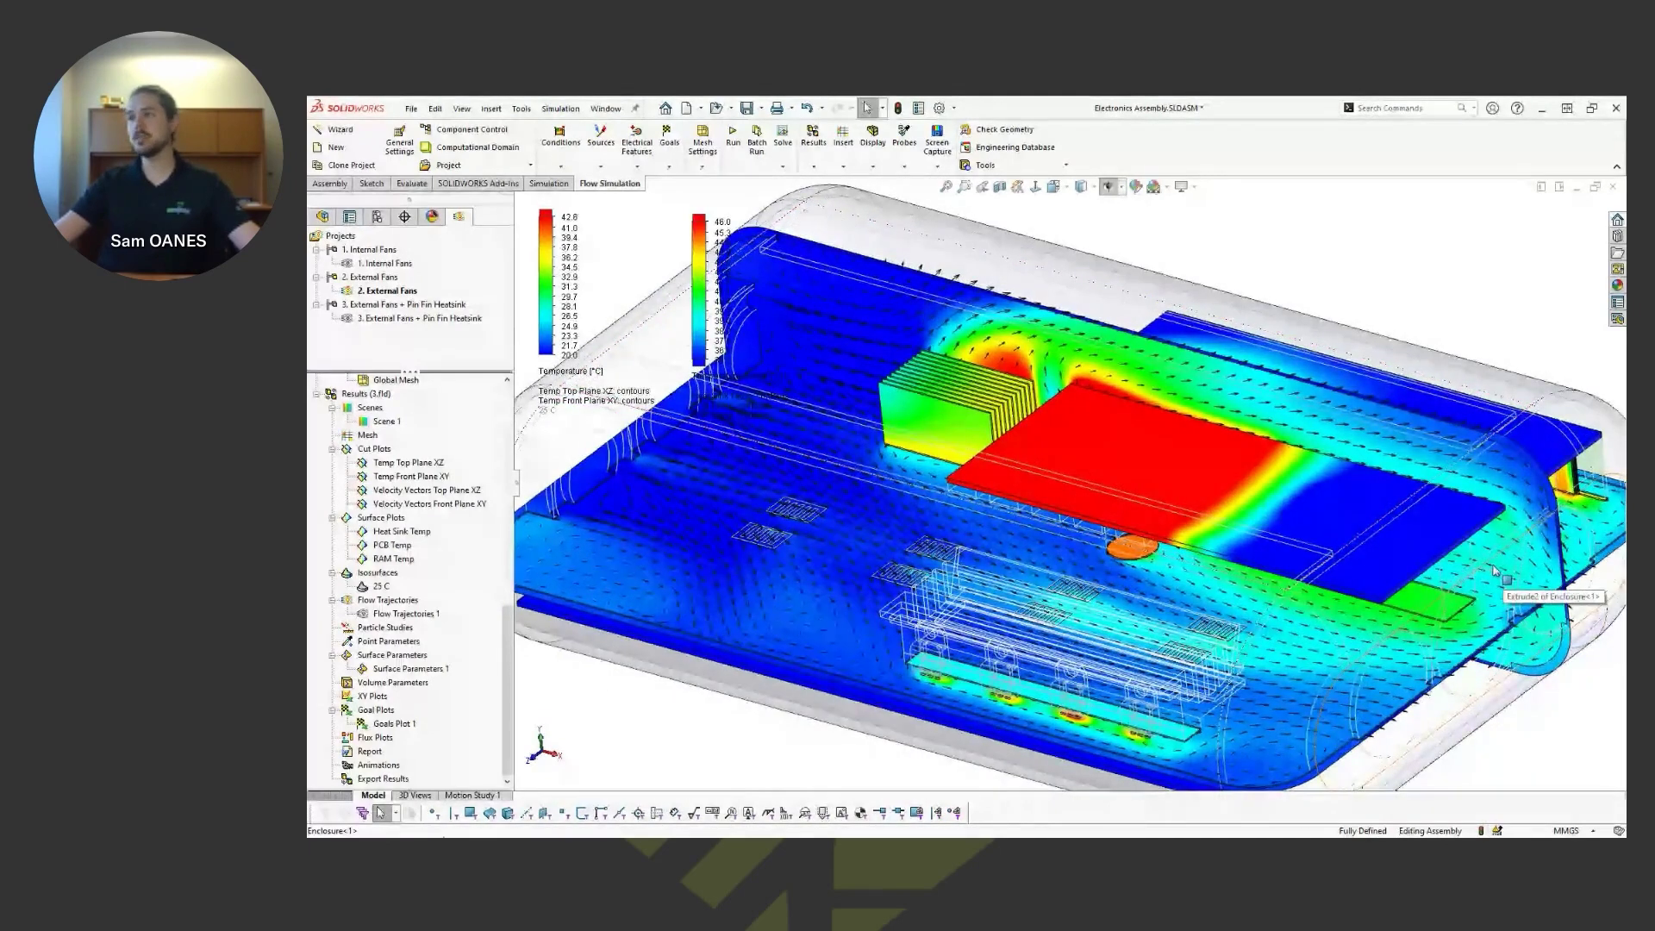
scroll(1159, 448, "down", 3)
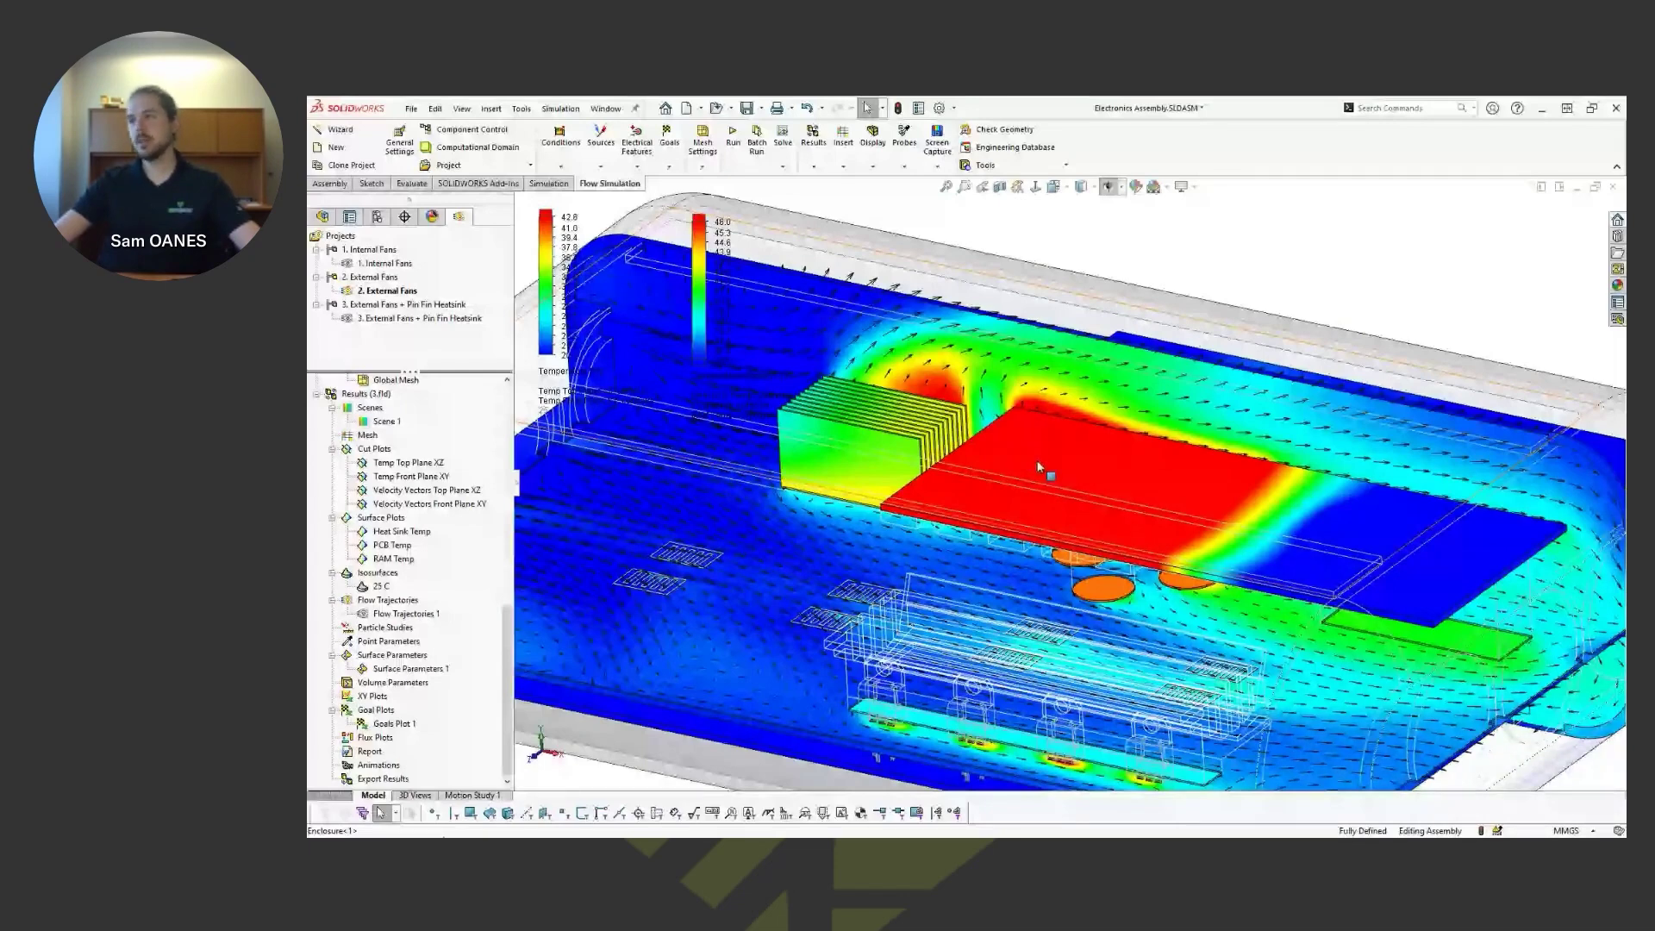
scroll(1039, 468, "up", 2)
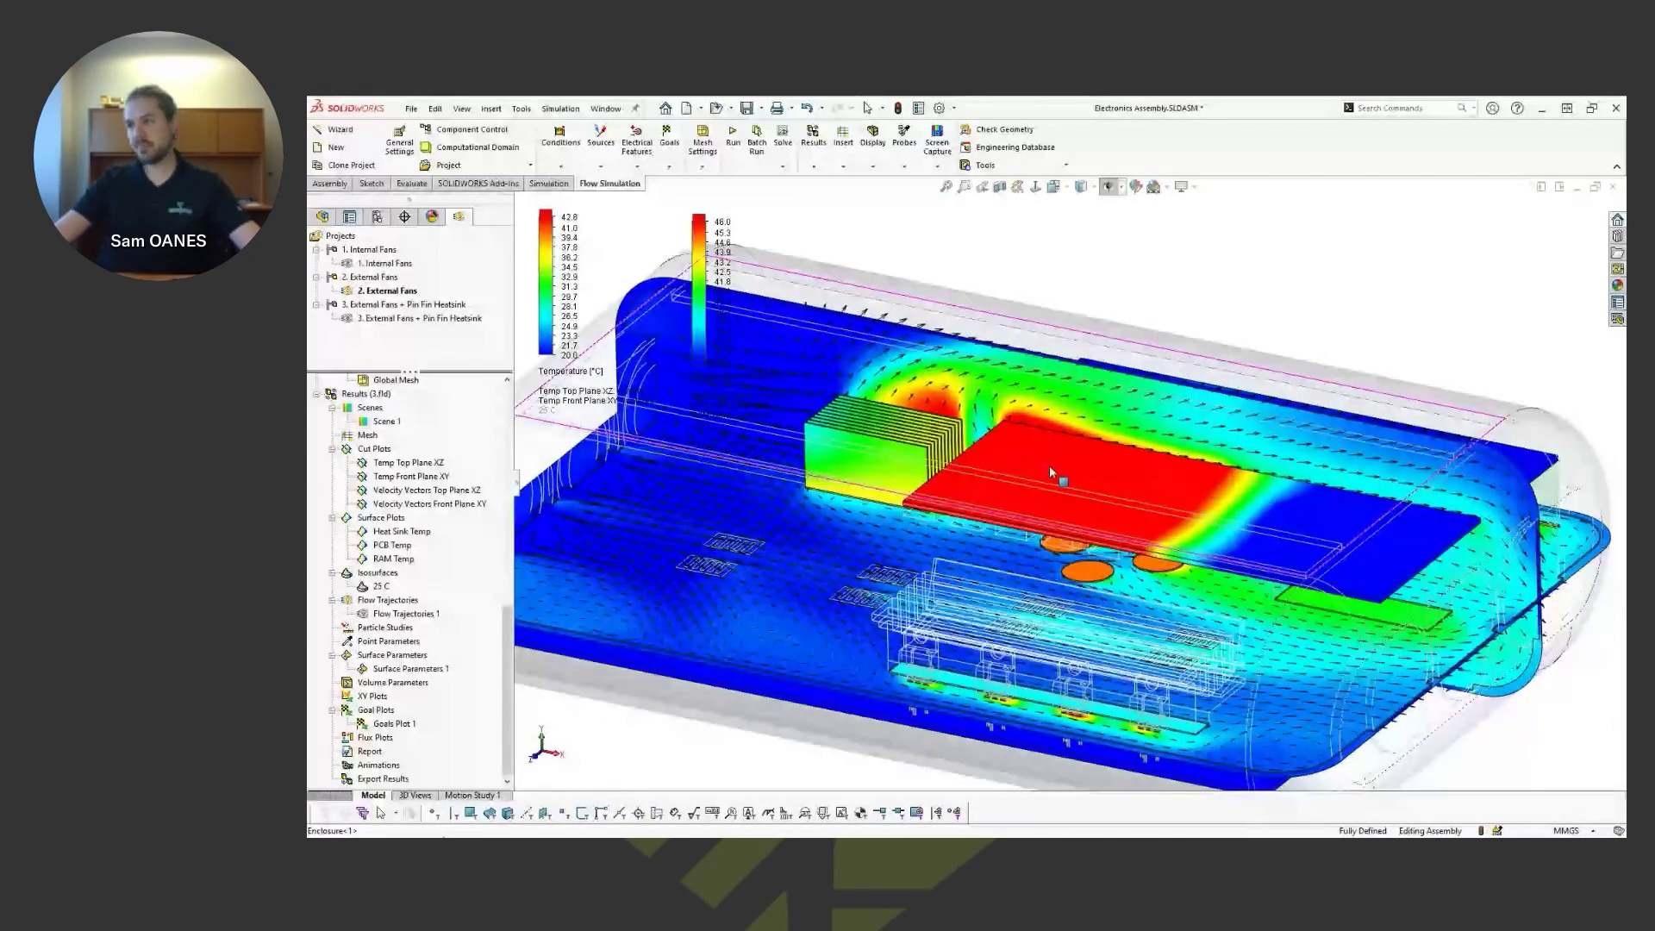
scroll(1048, 469, "down", 2)
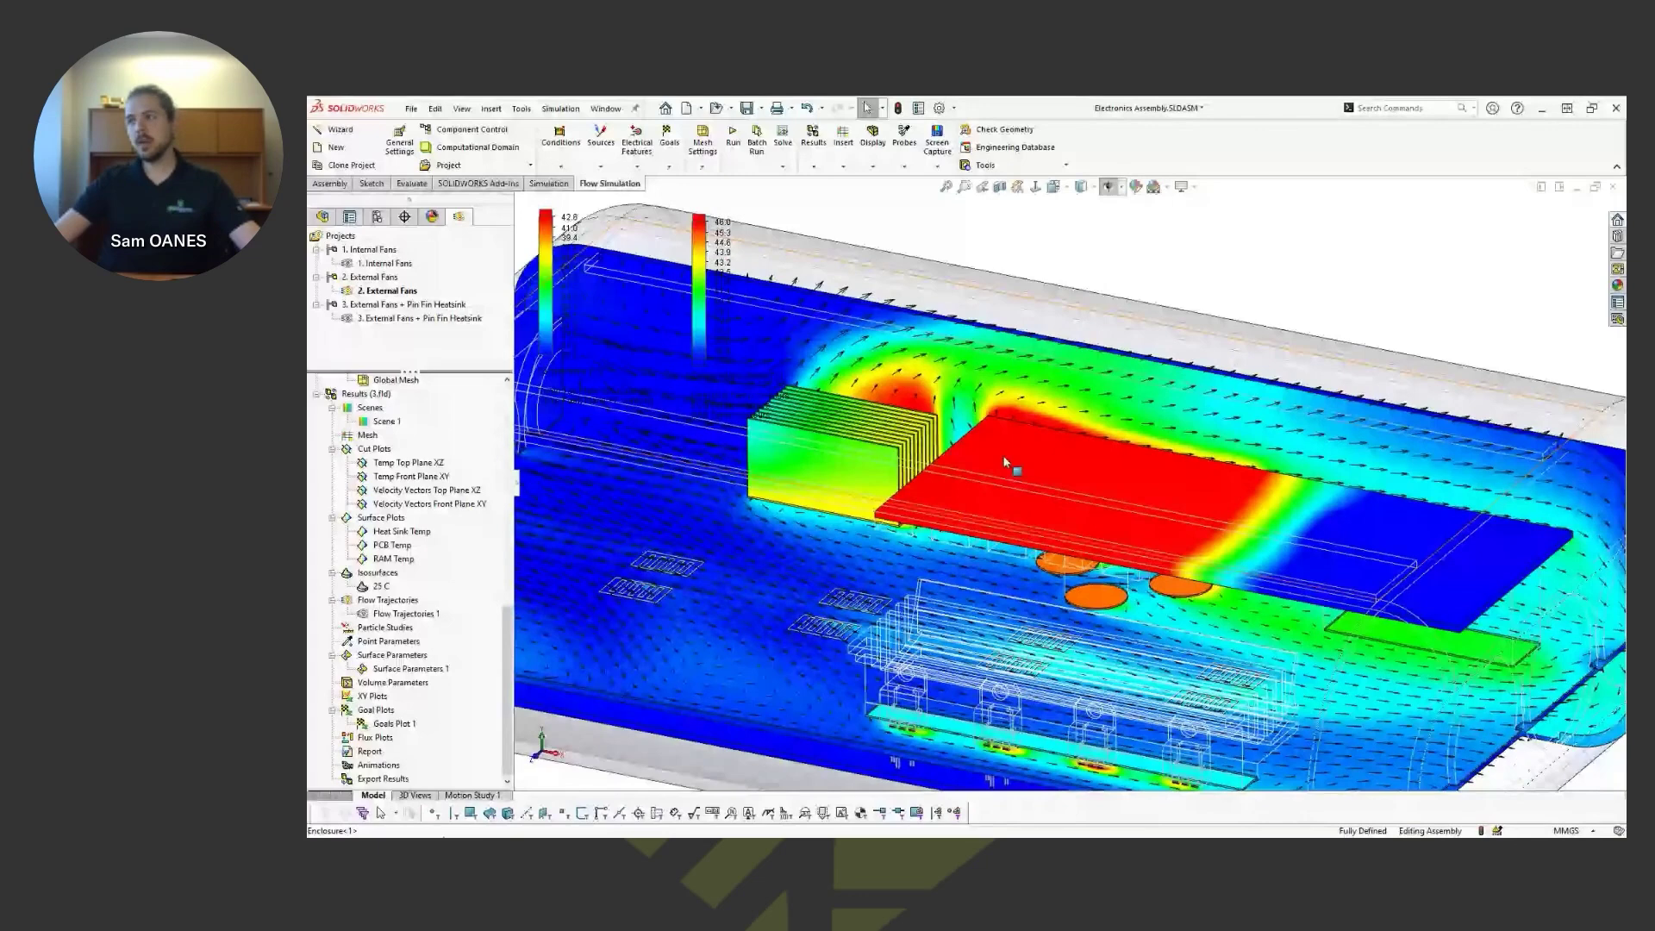
scroll(1006, 462, "down", 3)
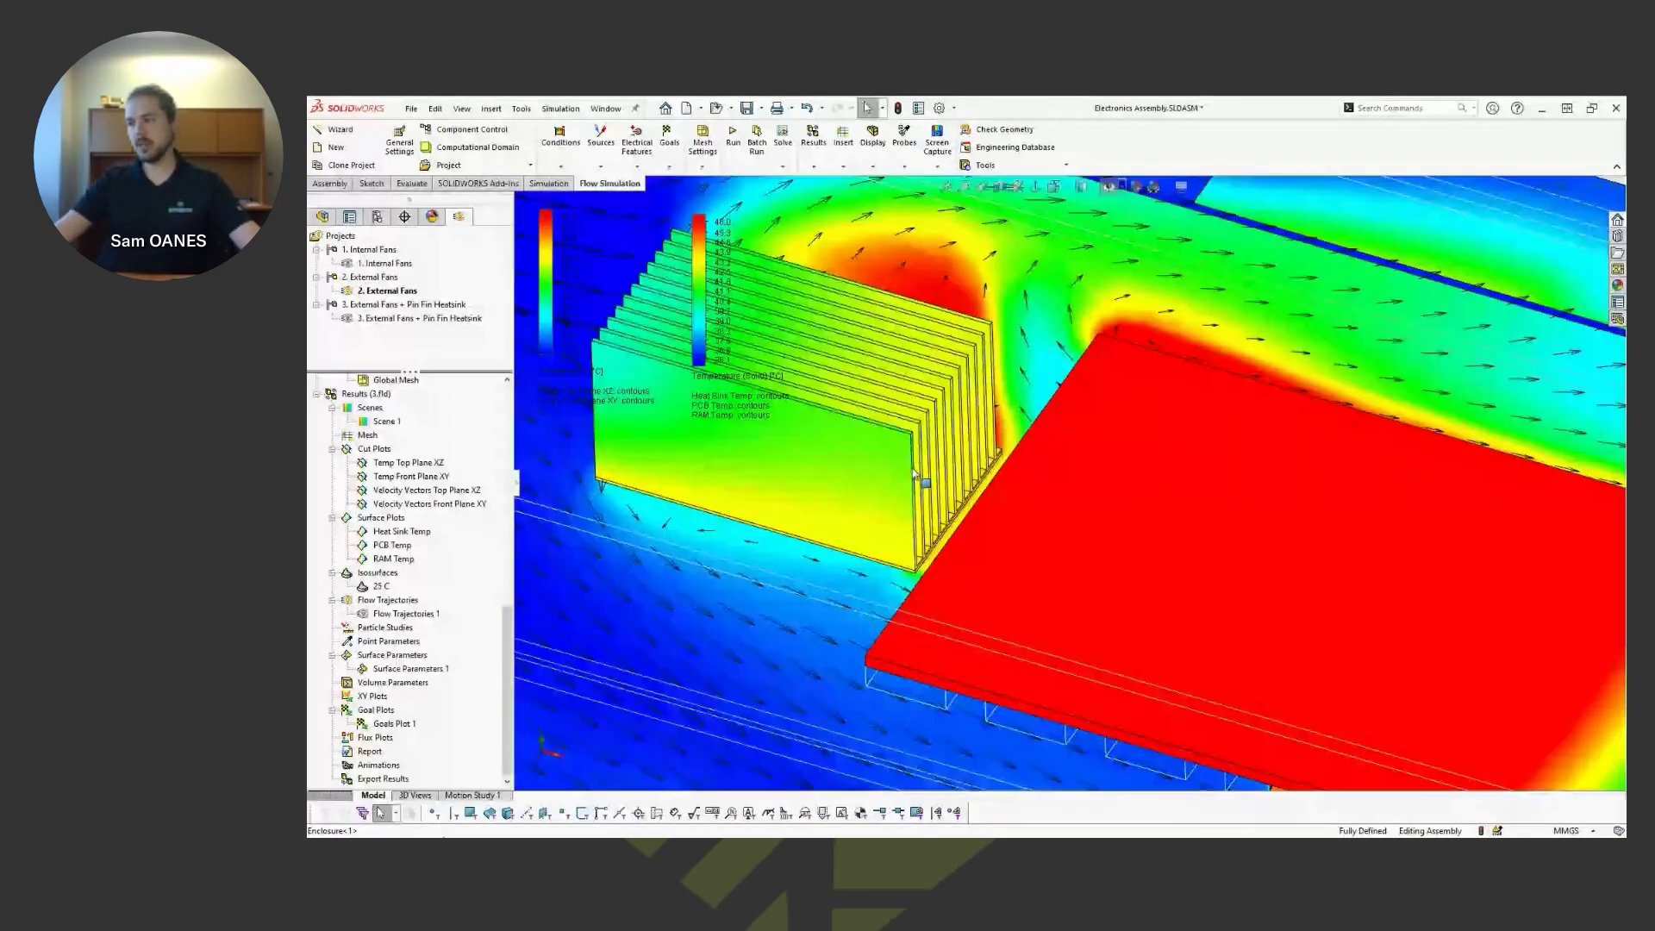
middle_click_drag(916, 473, 904, 629)
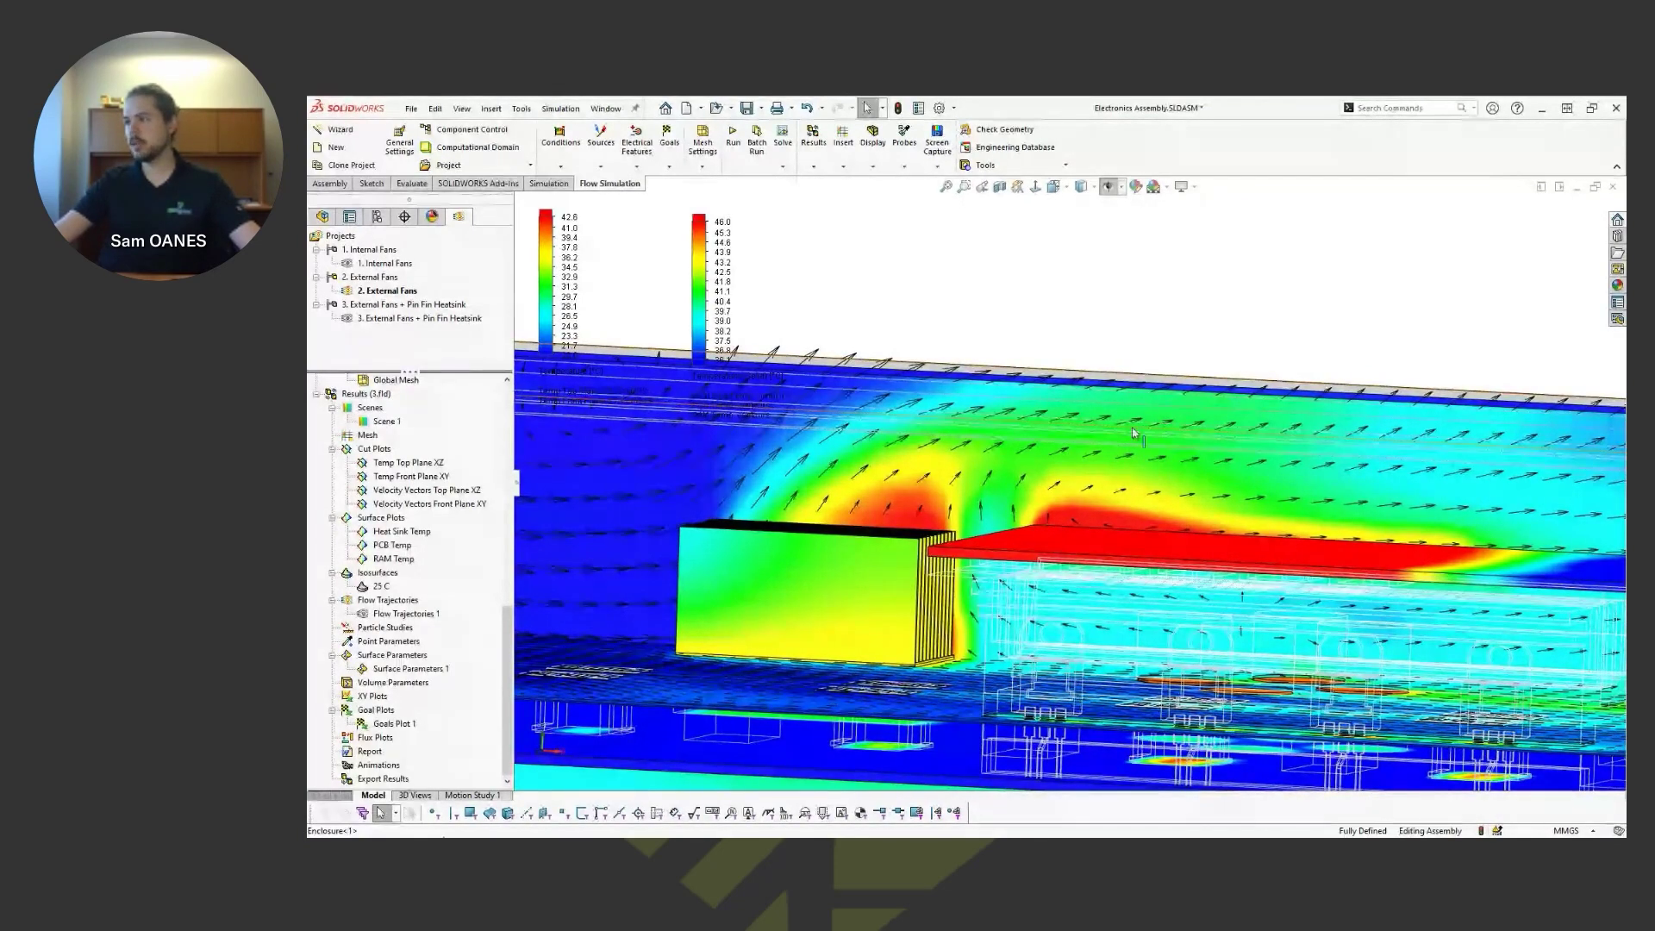
middle_click_drag(1155, 414, 1116, 384)
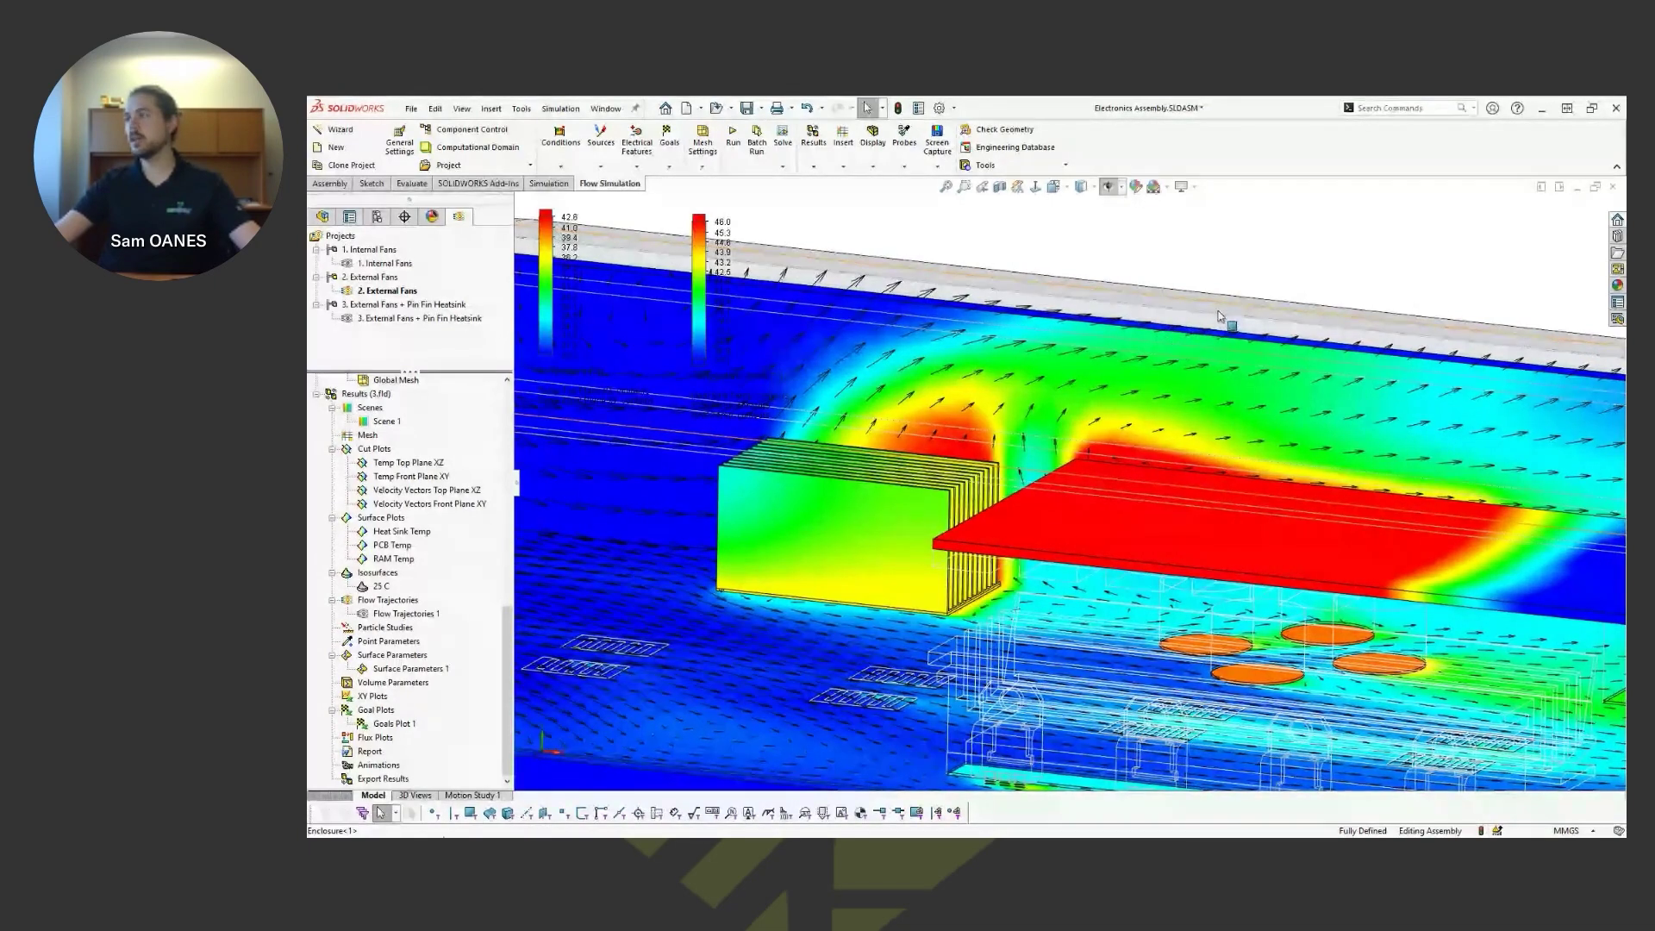
middle_click_drag(1249, 550, 1506, 731)
scroll(1161, 619, "up", 5)
scroll(1242, 617, "down", 5)
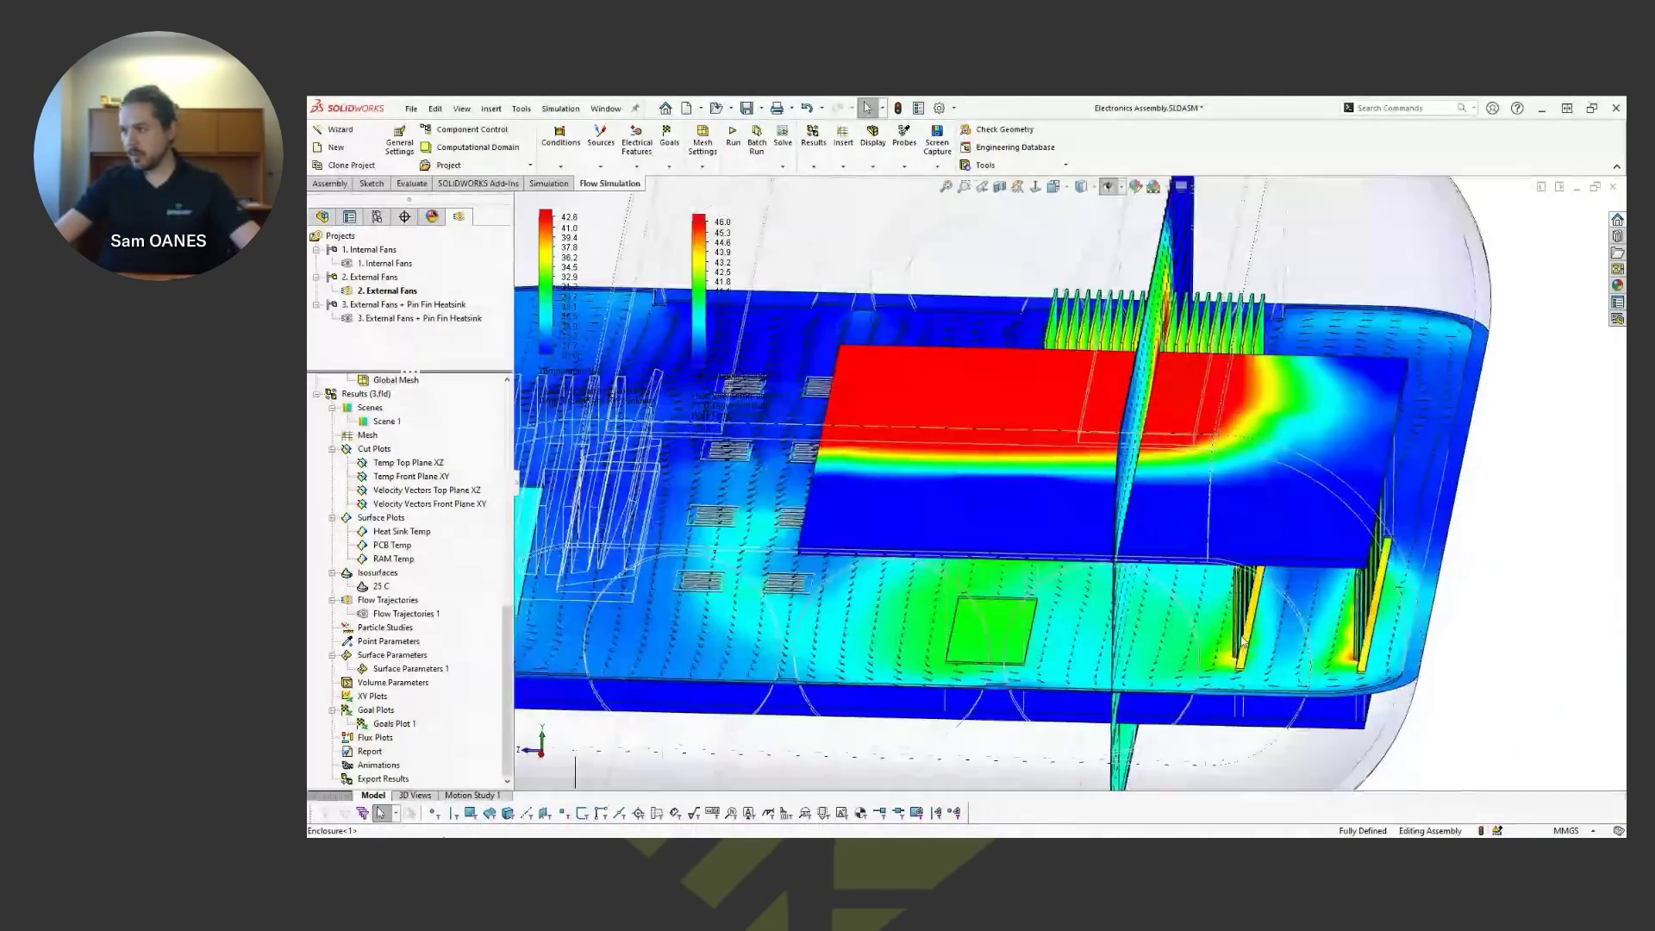
- View the temperature cut plots side-on, then from an elevated angle, and bring up Scene 1's options
scroll(1241, 617, "down", 4)
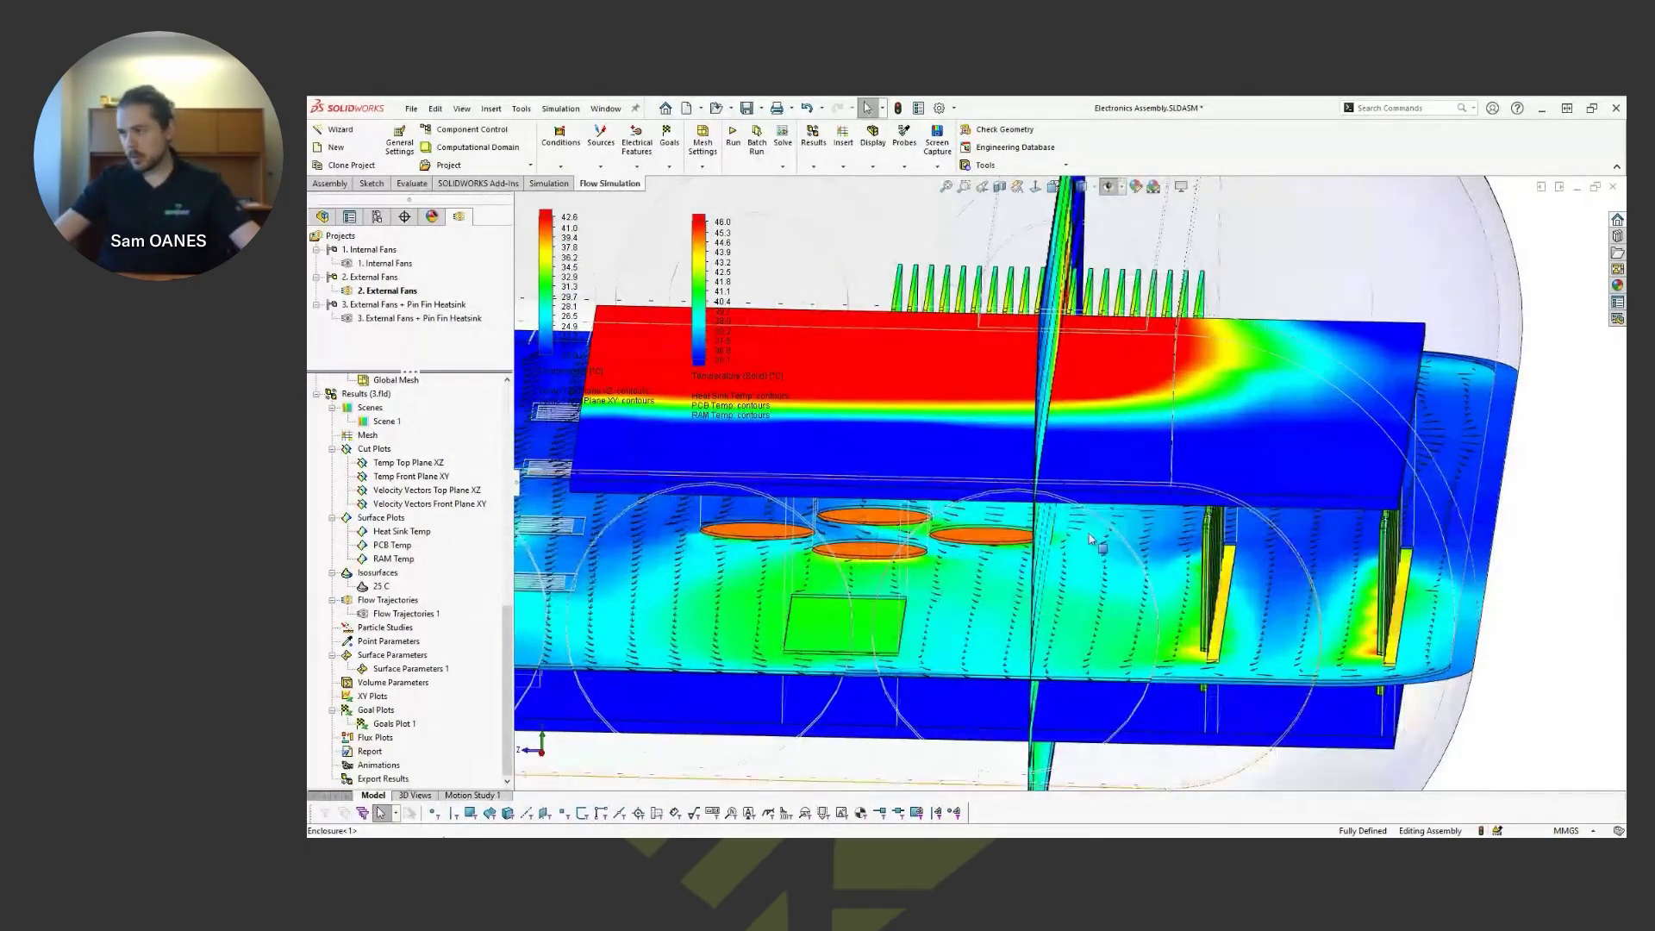
key("ctrl+1")
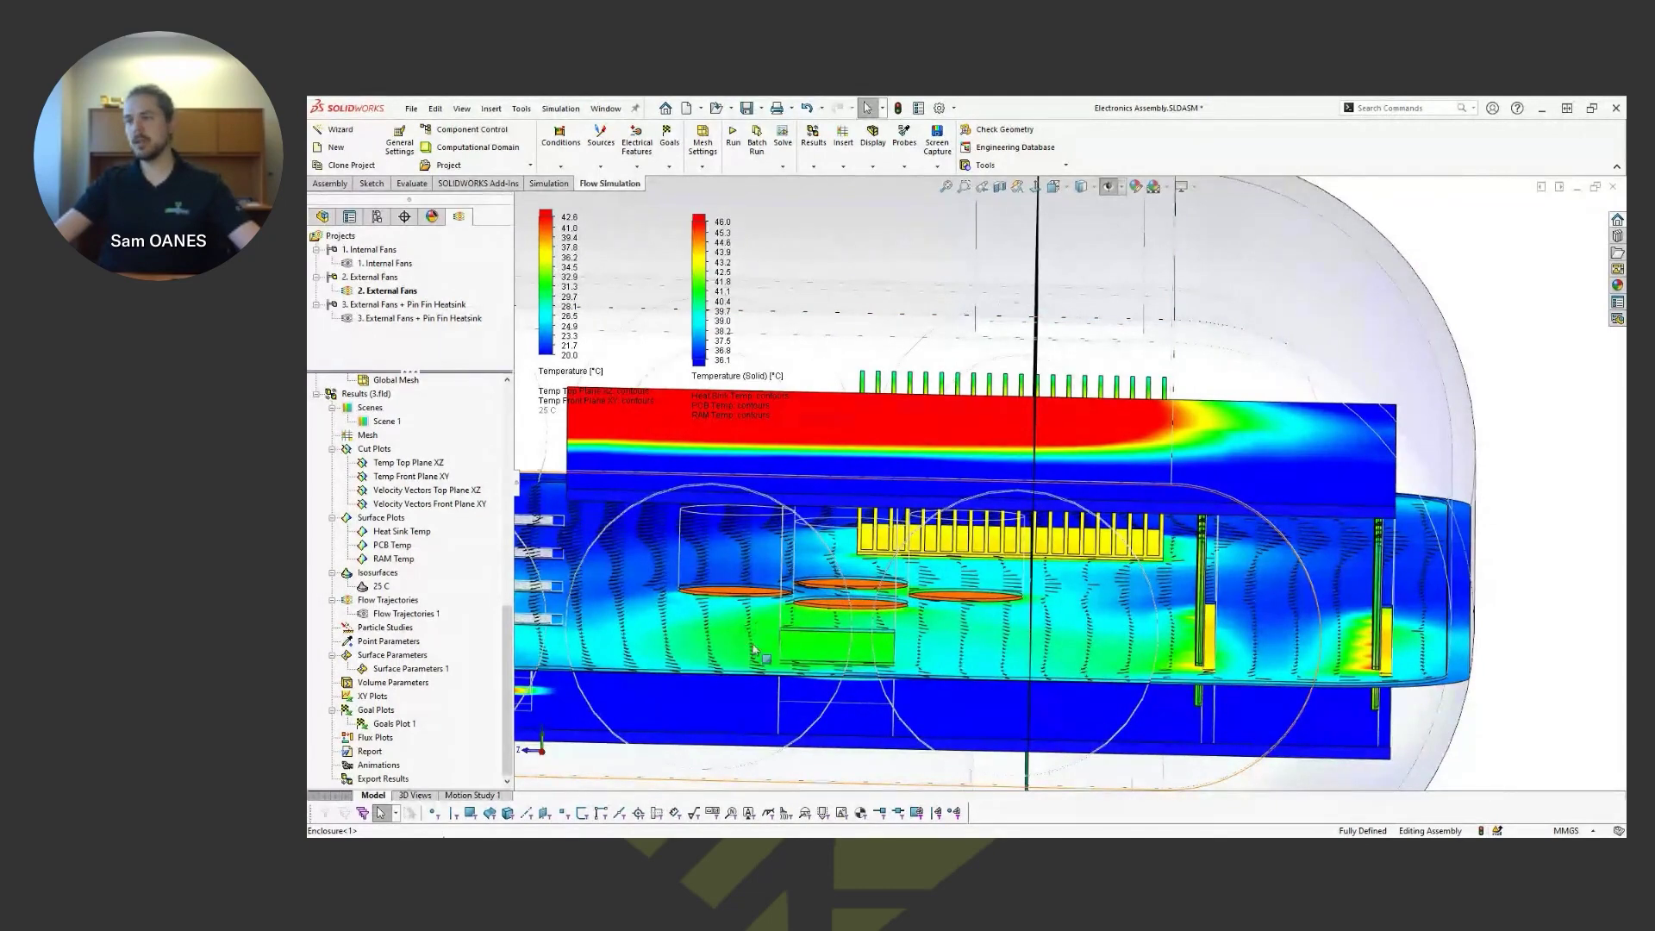
middle_click_drag(886, 609, 927, 552)
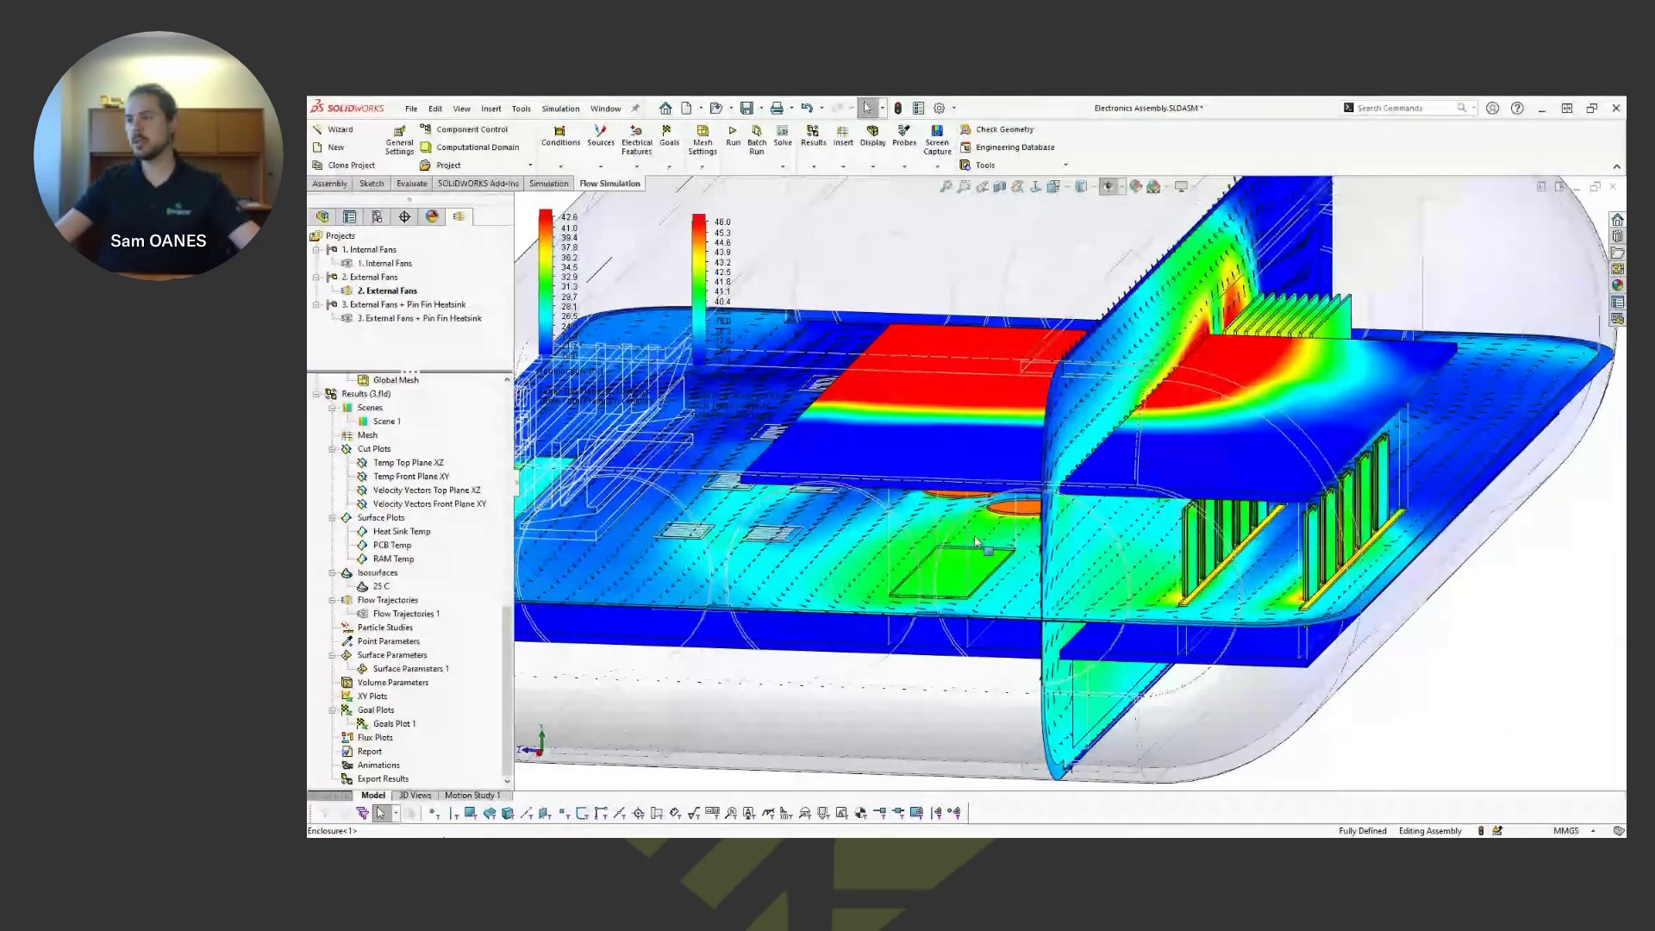
scroll(1159, 601, "up", 2)
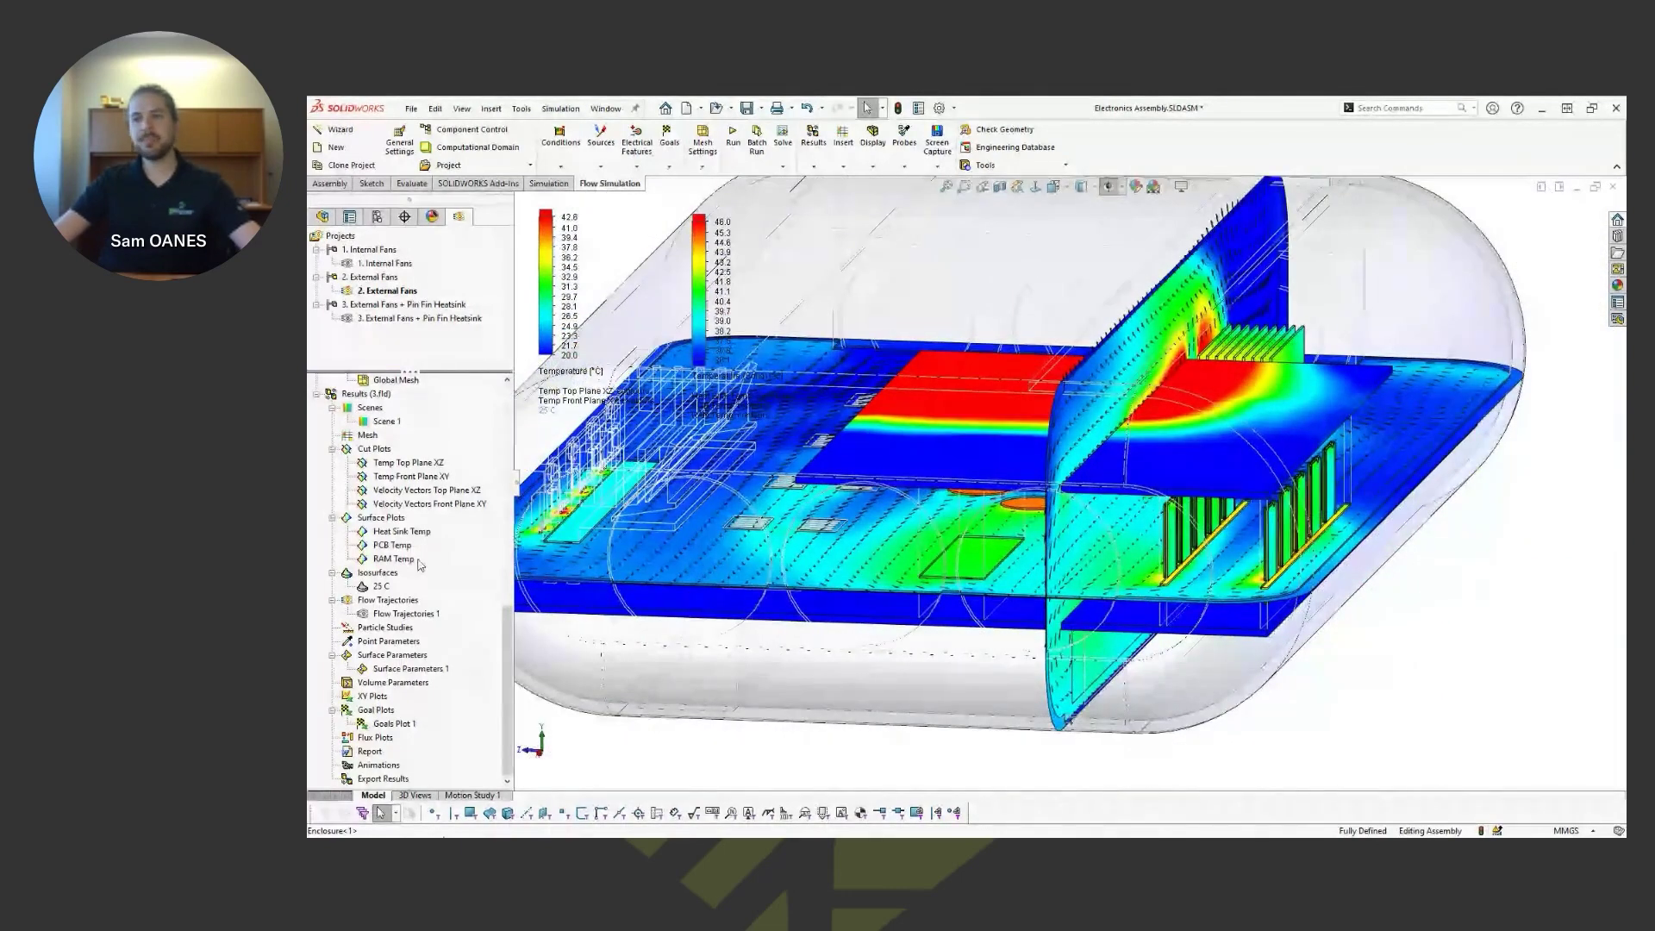
right_click(395, 423)
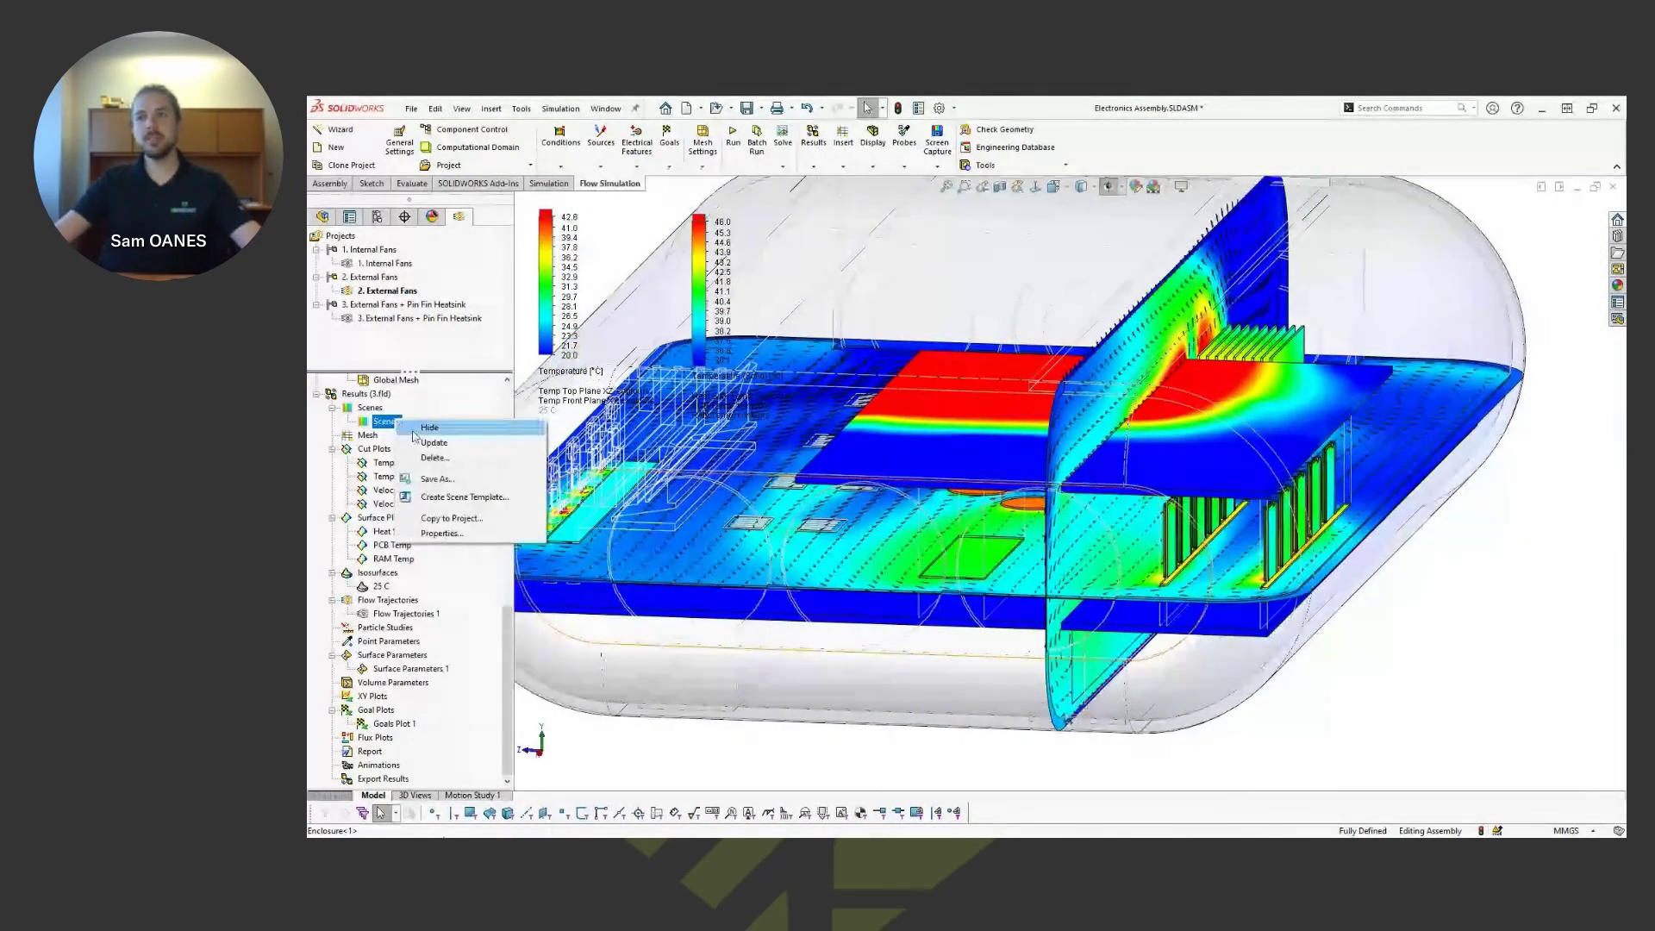
- Hide all of Scene 1's result plots and show the 25 C isosurface
left_click(406, 429)
middle_click_drag(931, 573, 1038, 565)
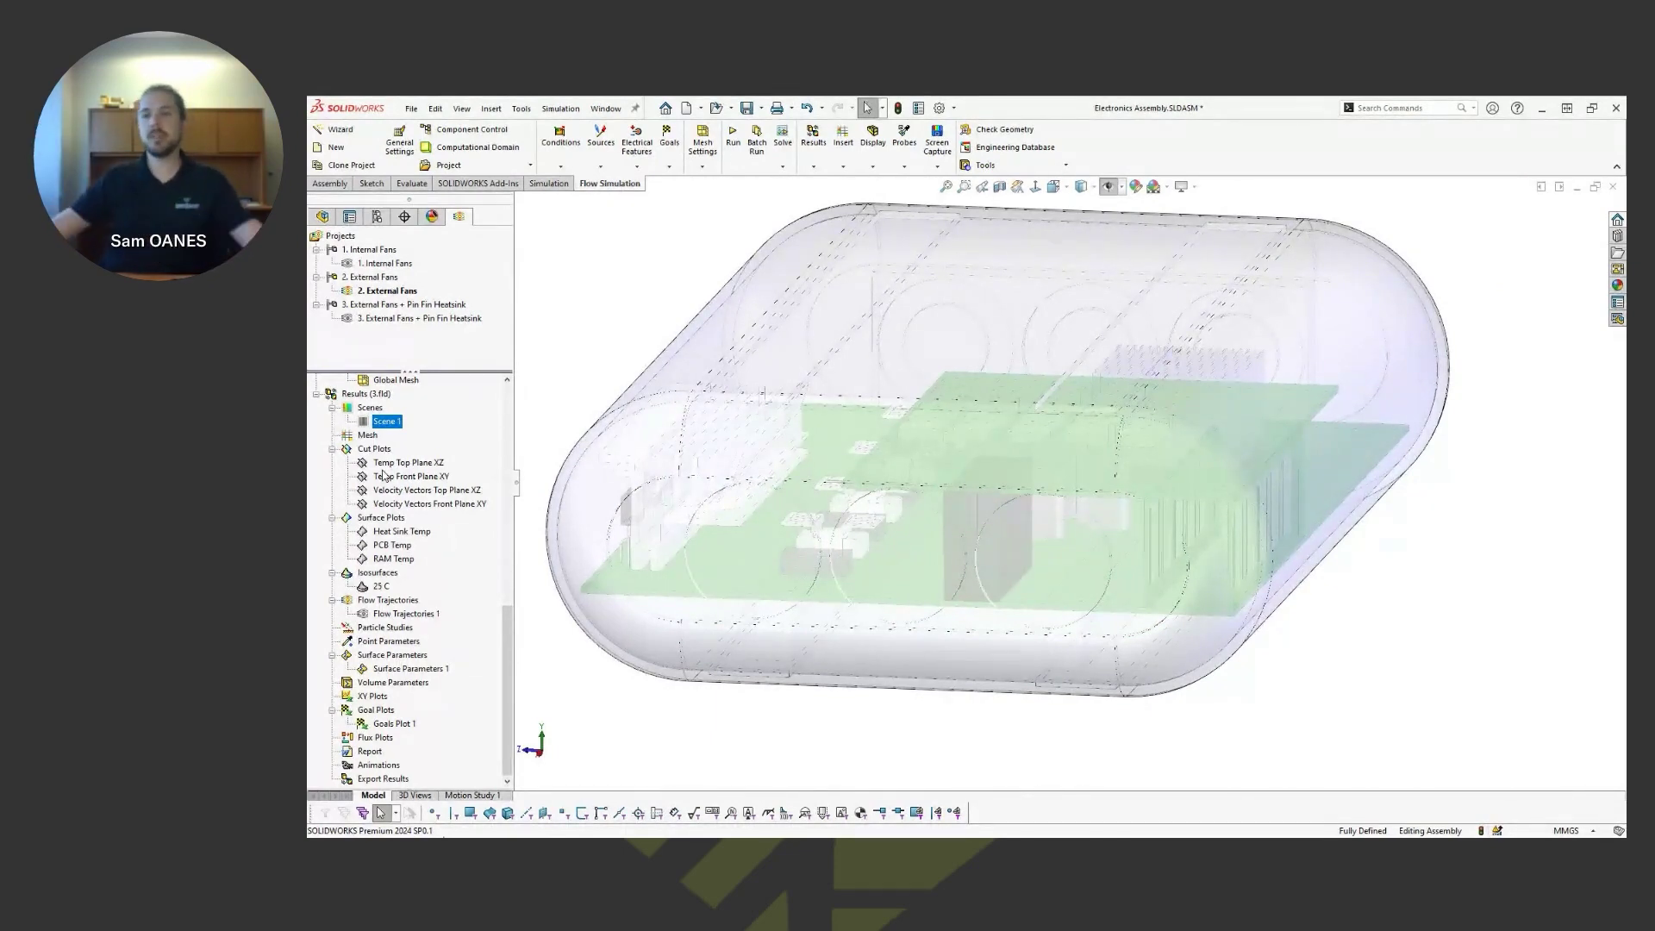
right_click(385, 589)
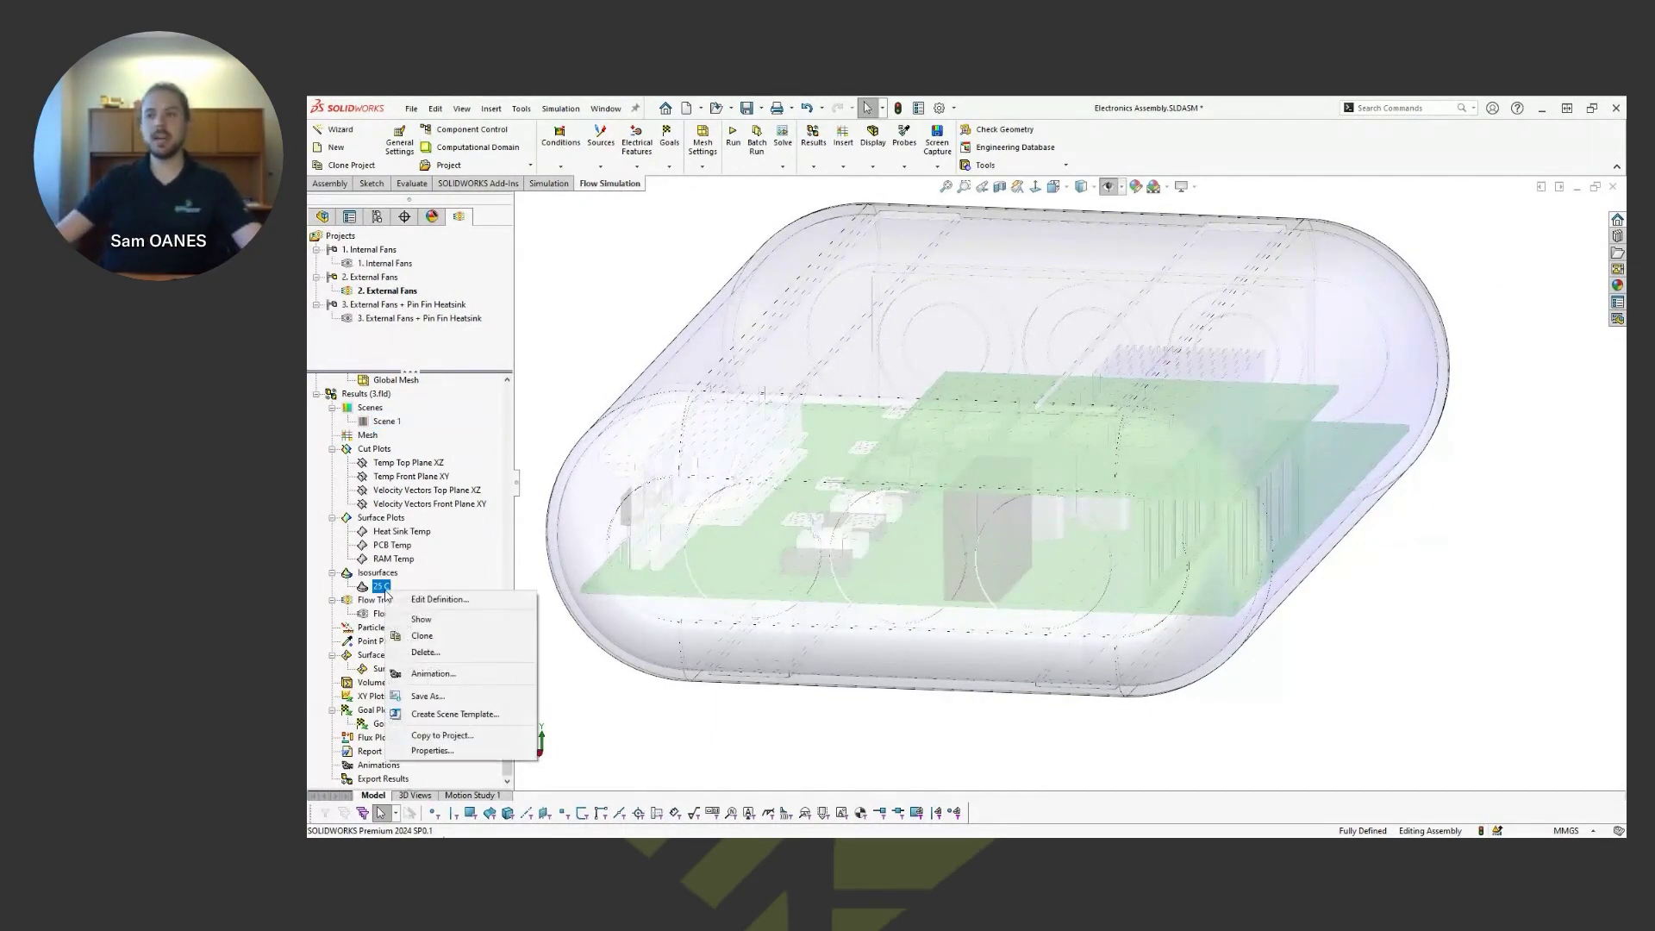
left_click(421, 619)
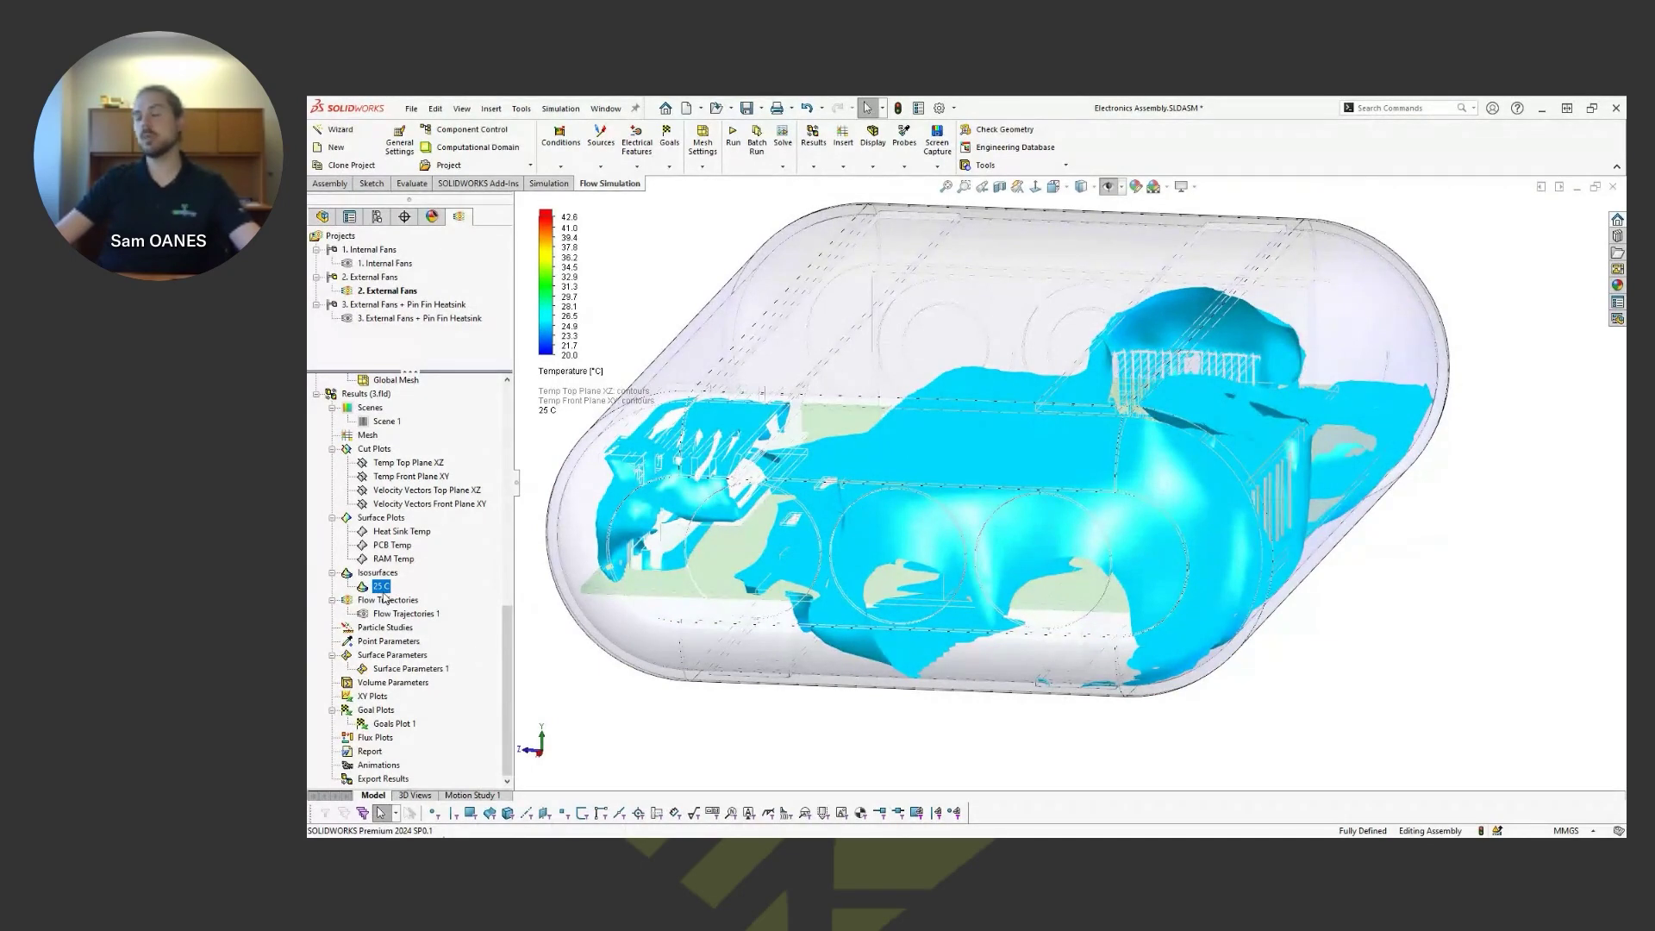
- Examine the 25 C isosurface up close around the heat-sink fins and from an oblique top view
middle_click_drag(1112, 621, 1035, 615)
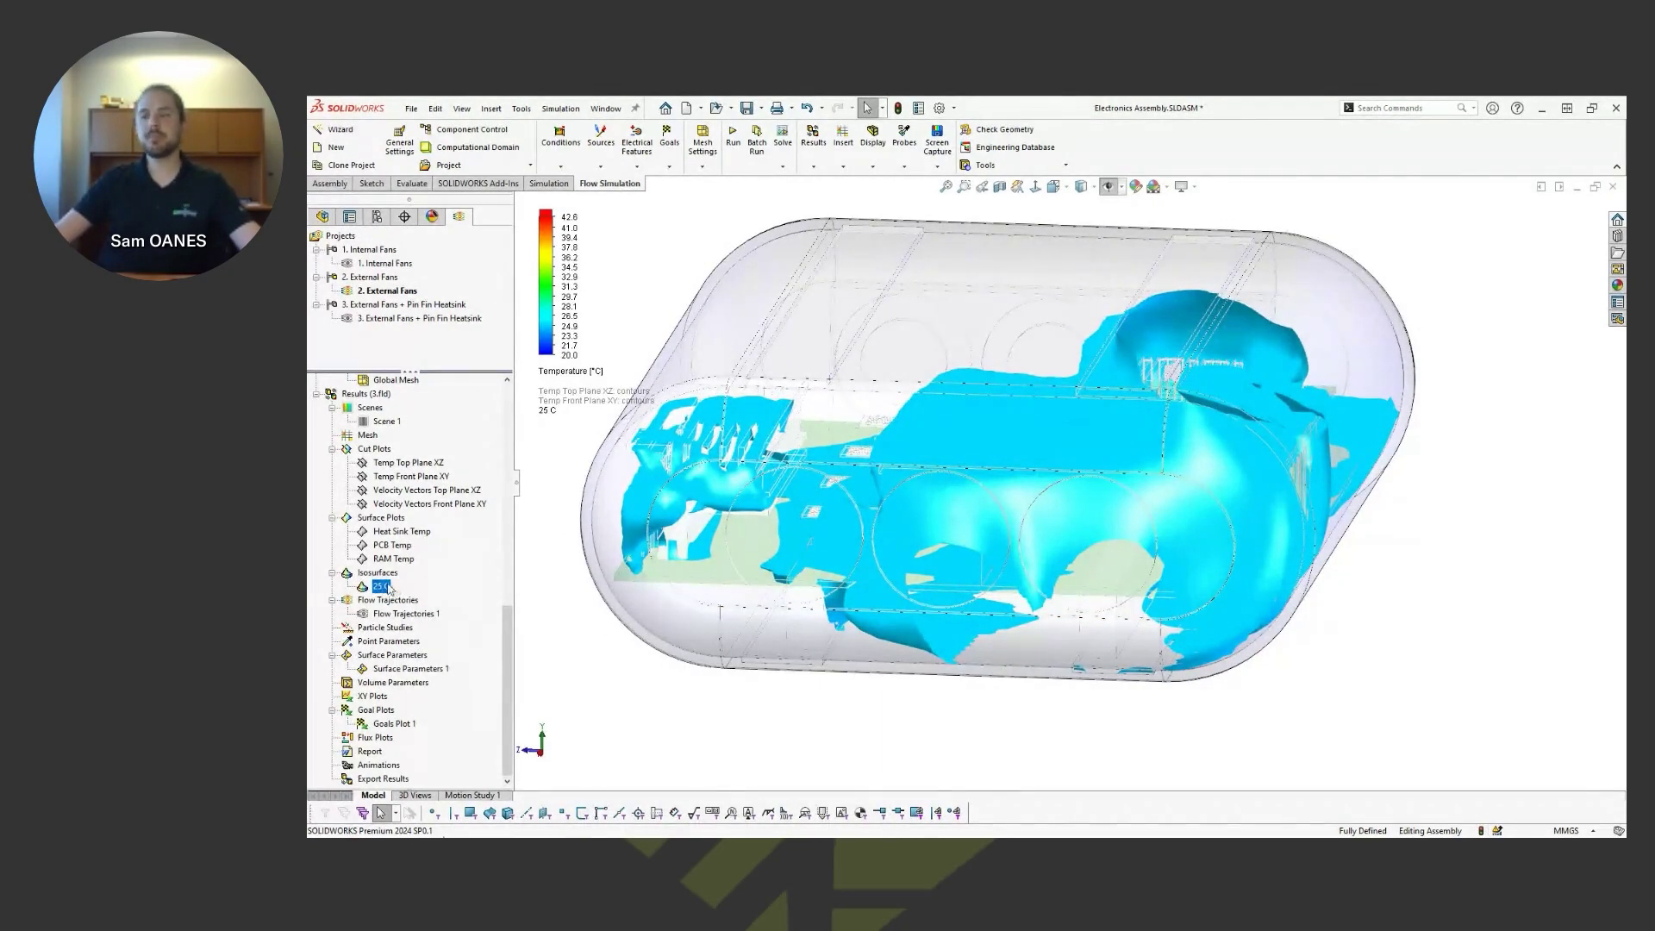
middle_click_drag(1078, 517, 1160, 500)
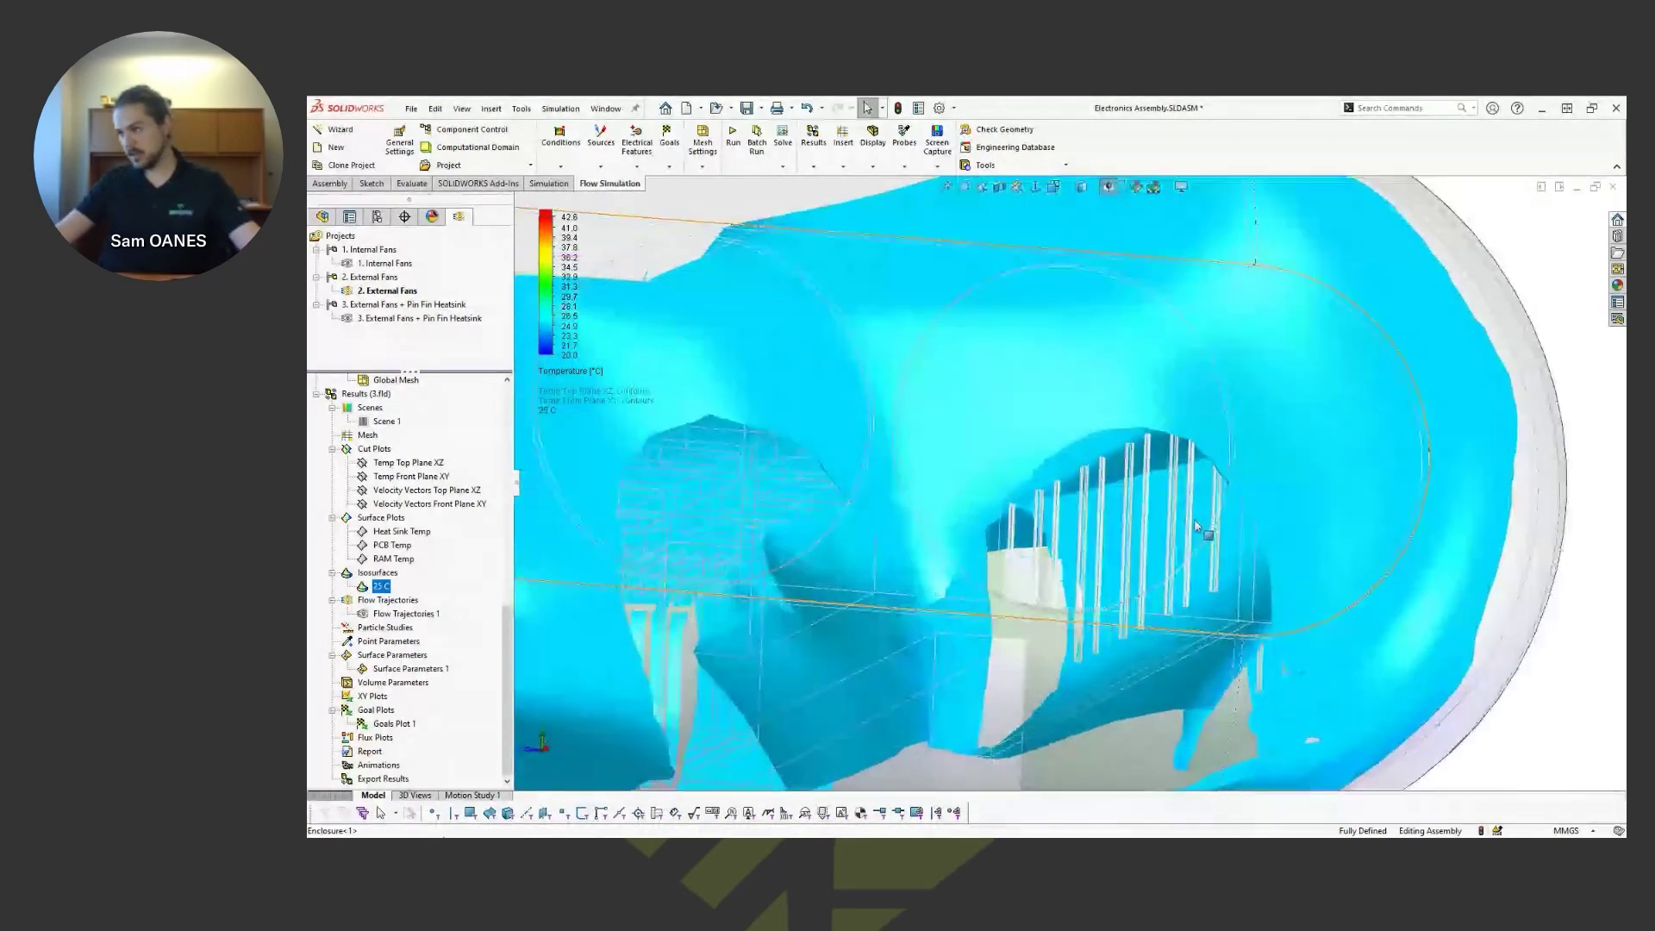
scroll(1157, 499, "up", 3)
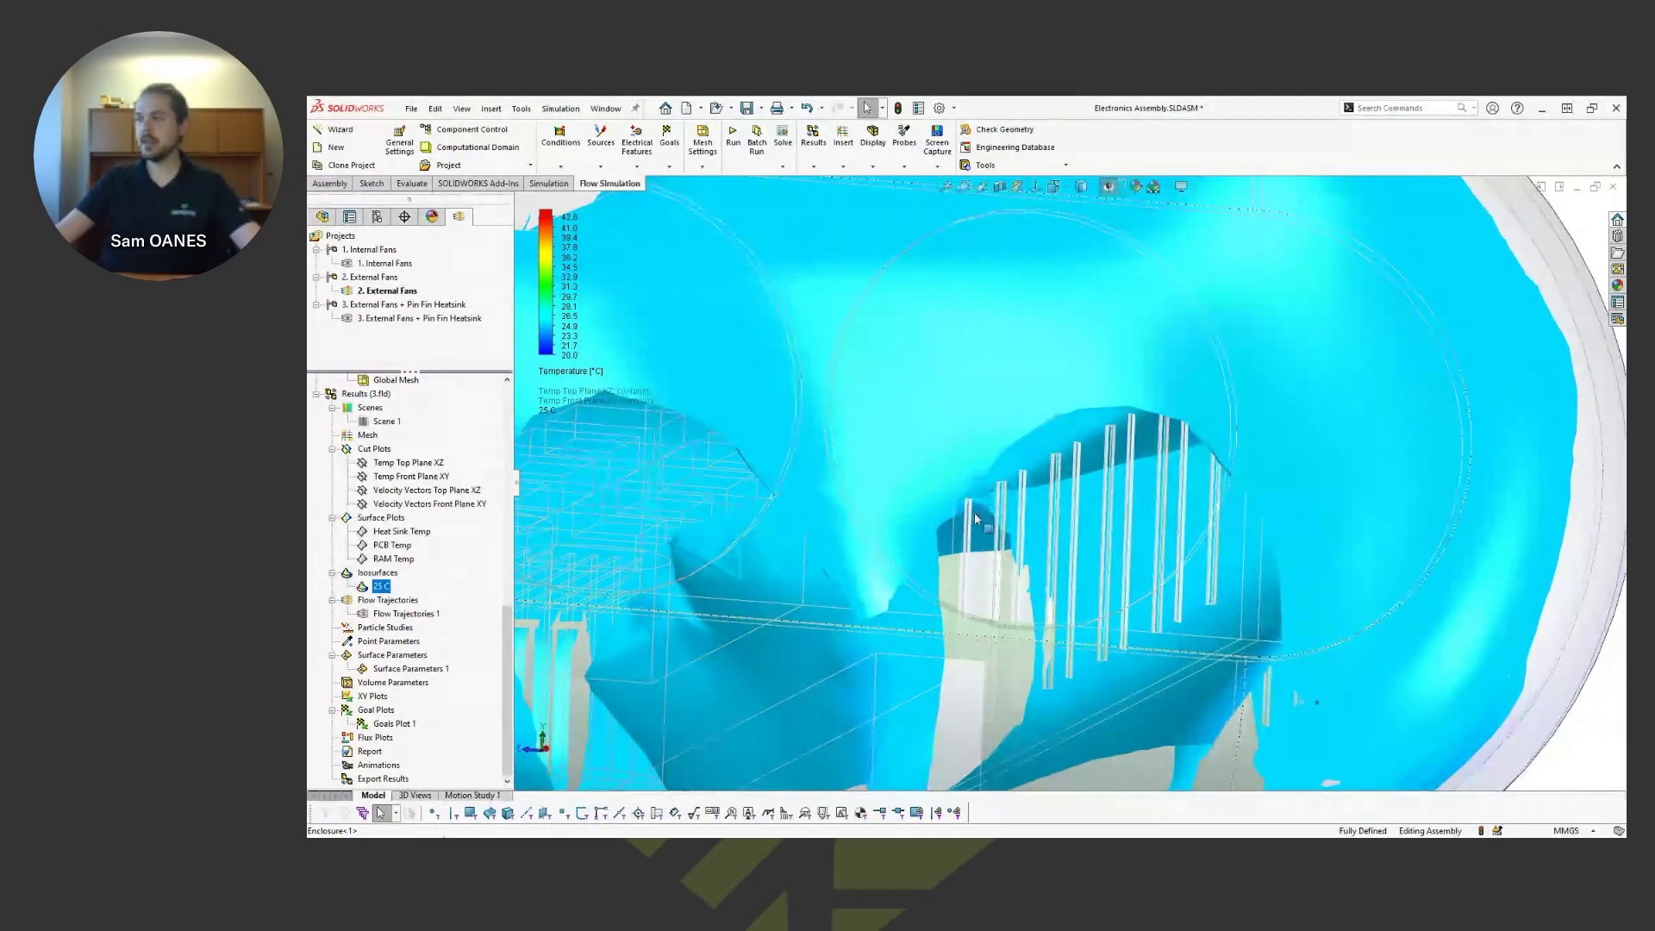
scroll(974, 515, "down", 10)
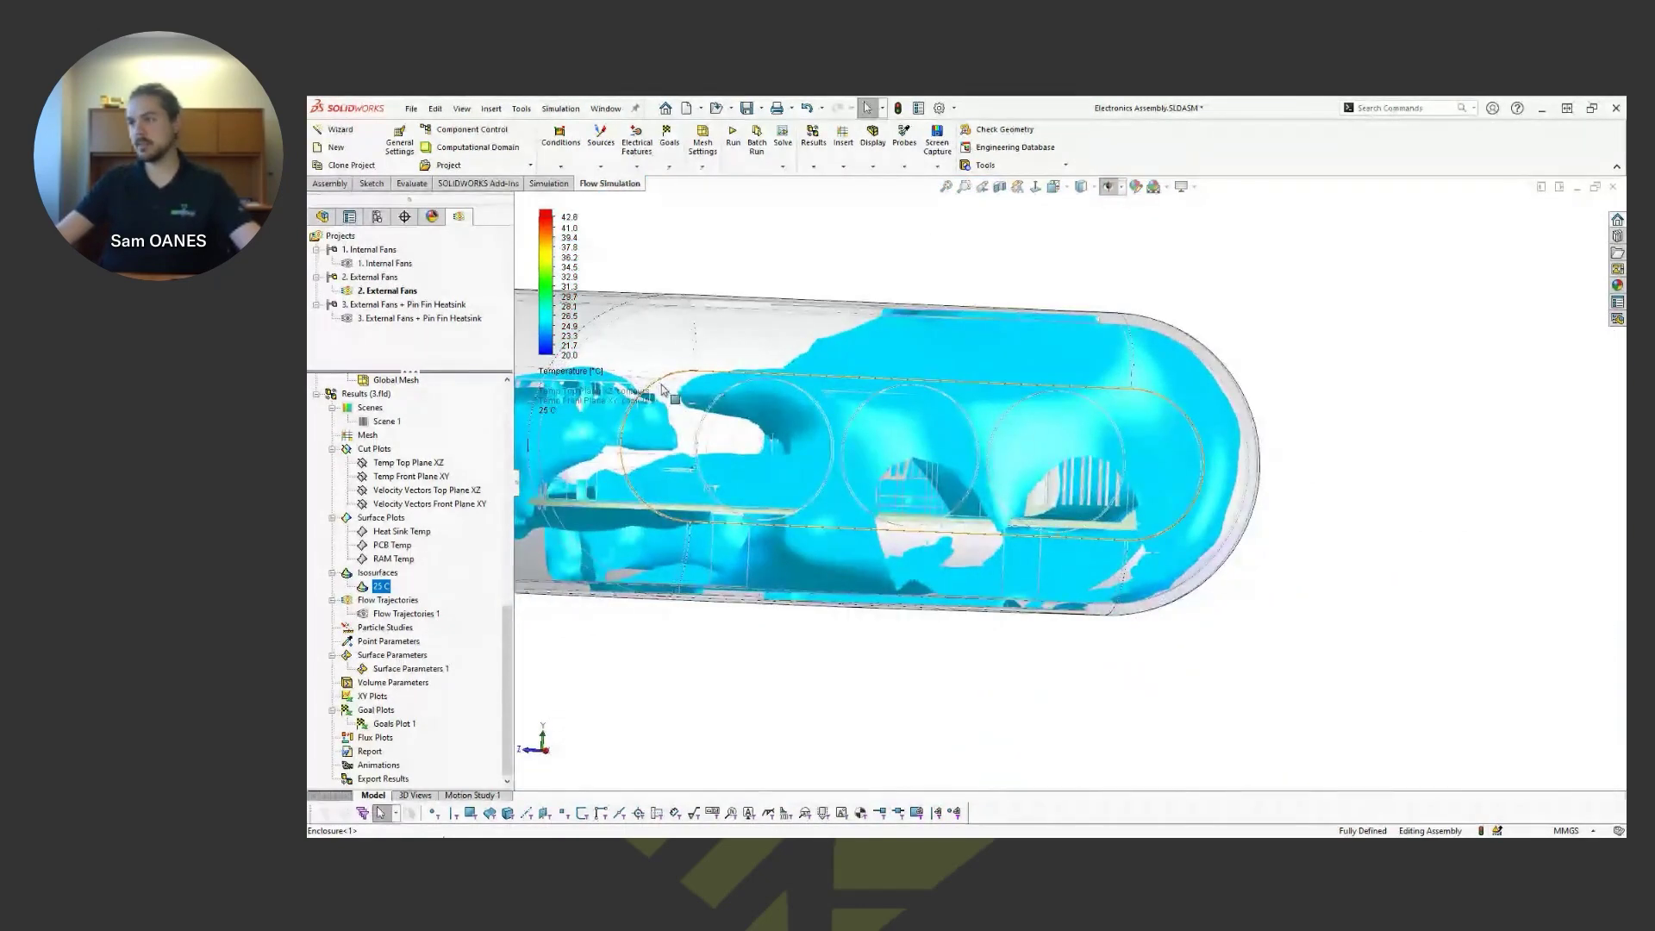
middle_click_drag(664, 390, 1009, 328)
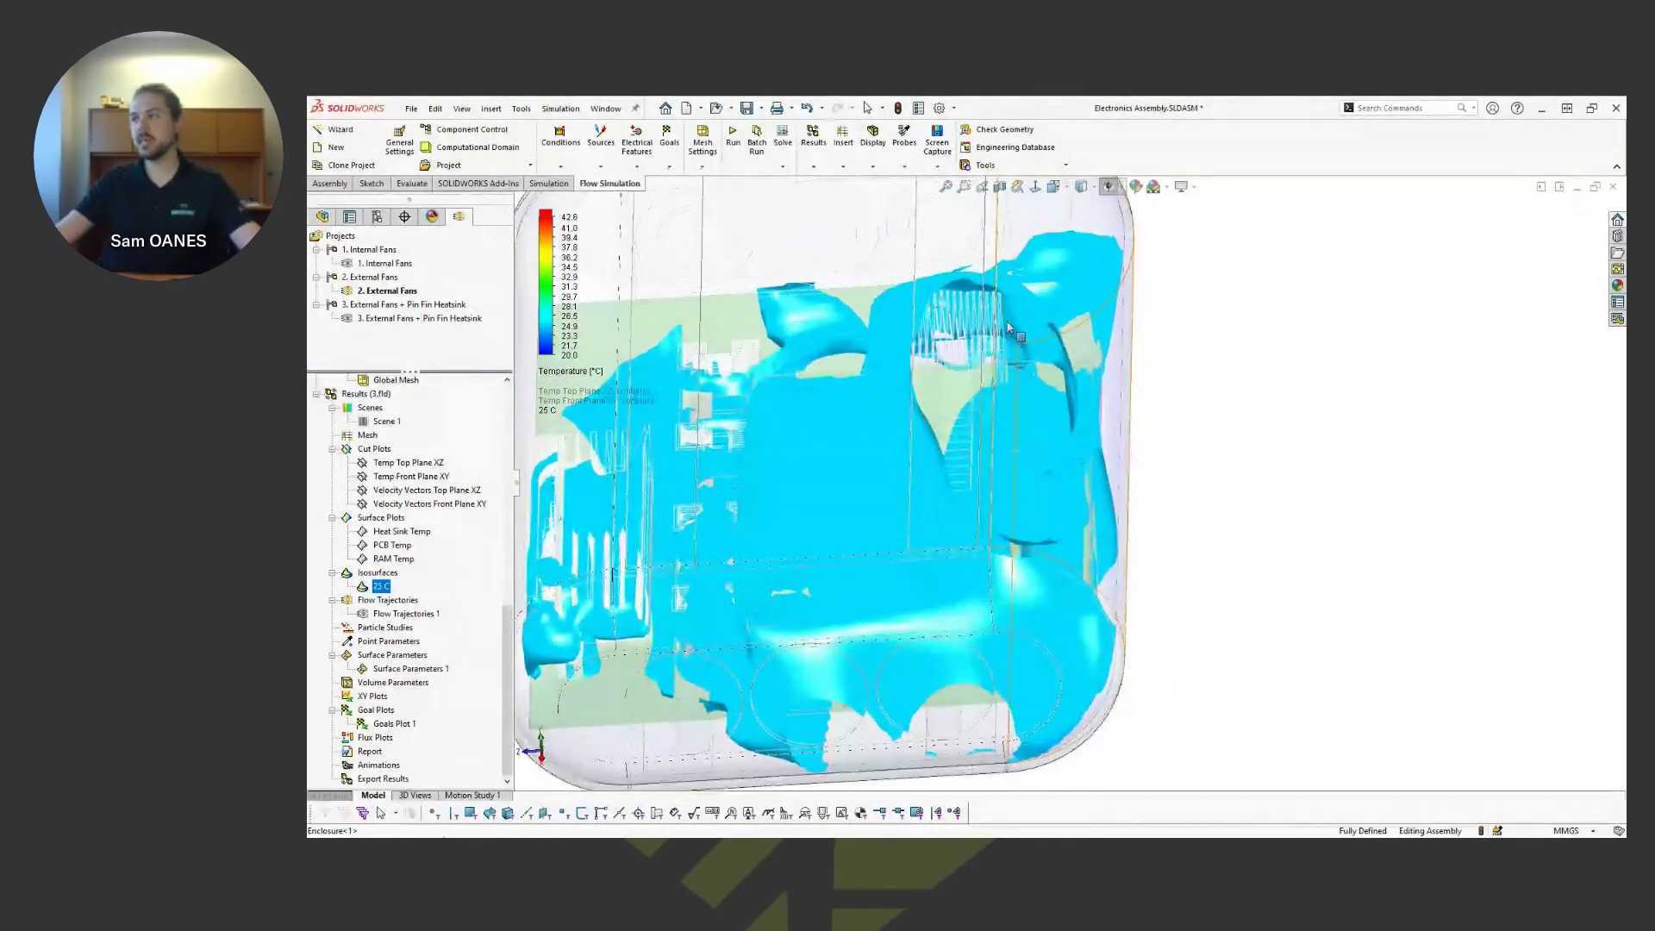
scroll(1009, 328, "up", 8)
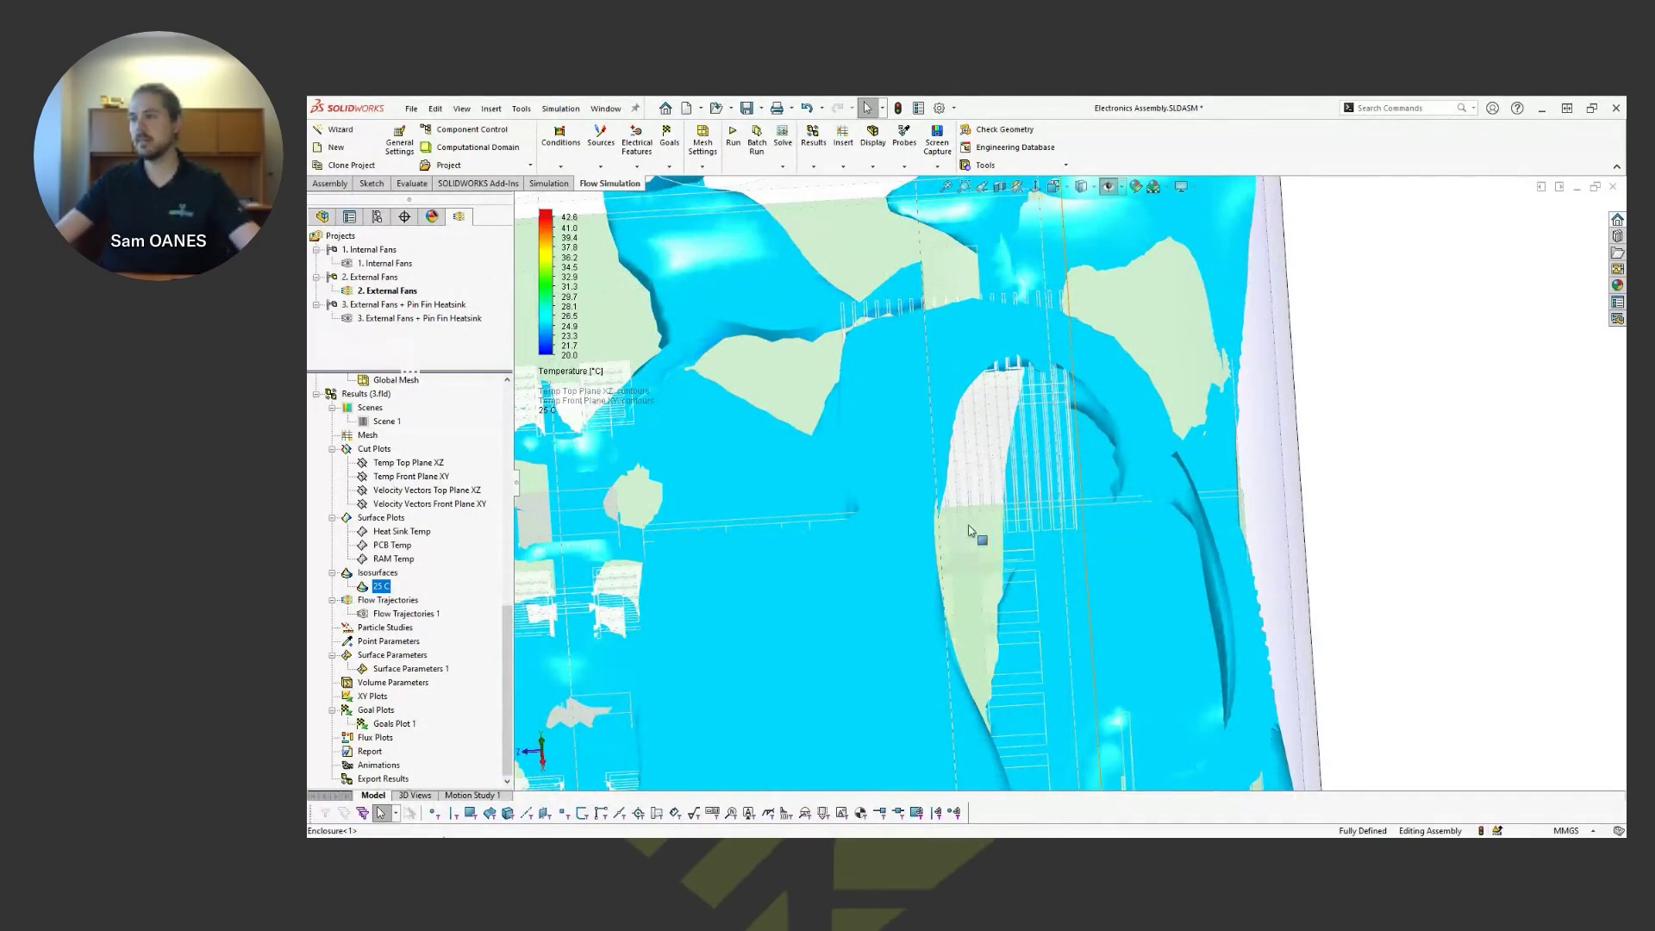
scroll(987, 575, "down", 6)
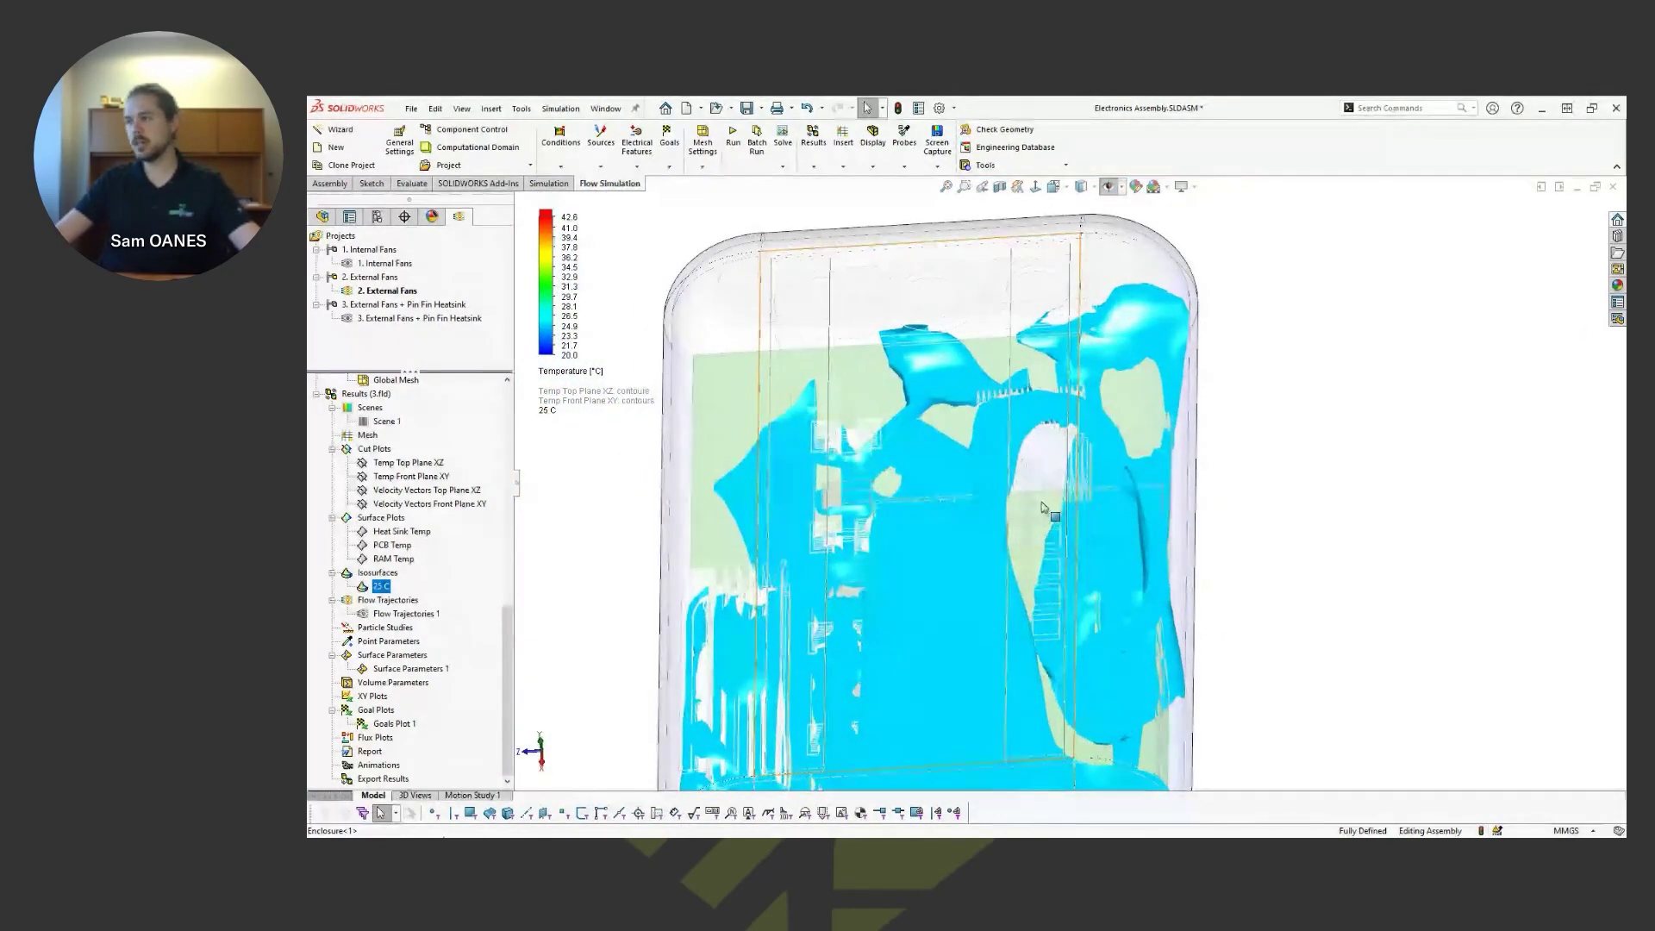
- Keep orbiting around the 25 C isosurface, then bring up its options to hide it
middle_click_drag(1043, 516, 1019, 488)
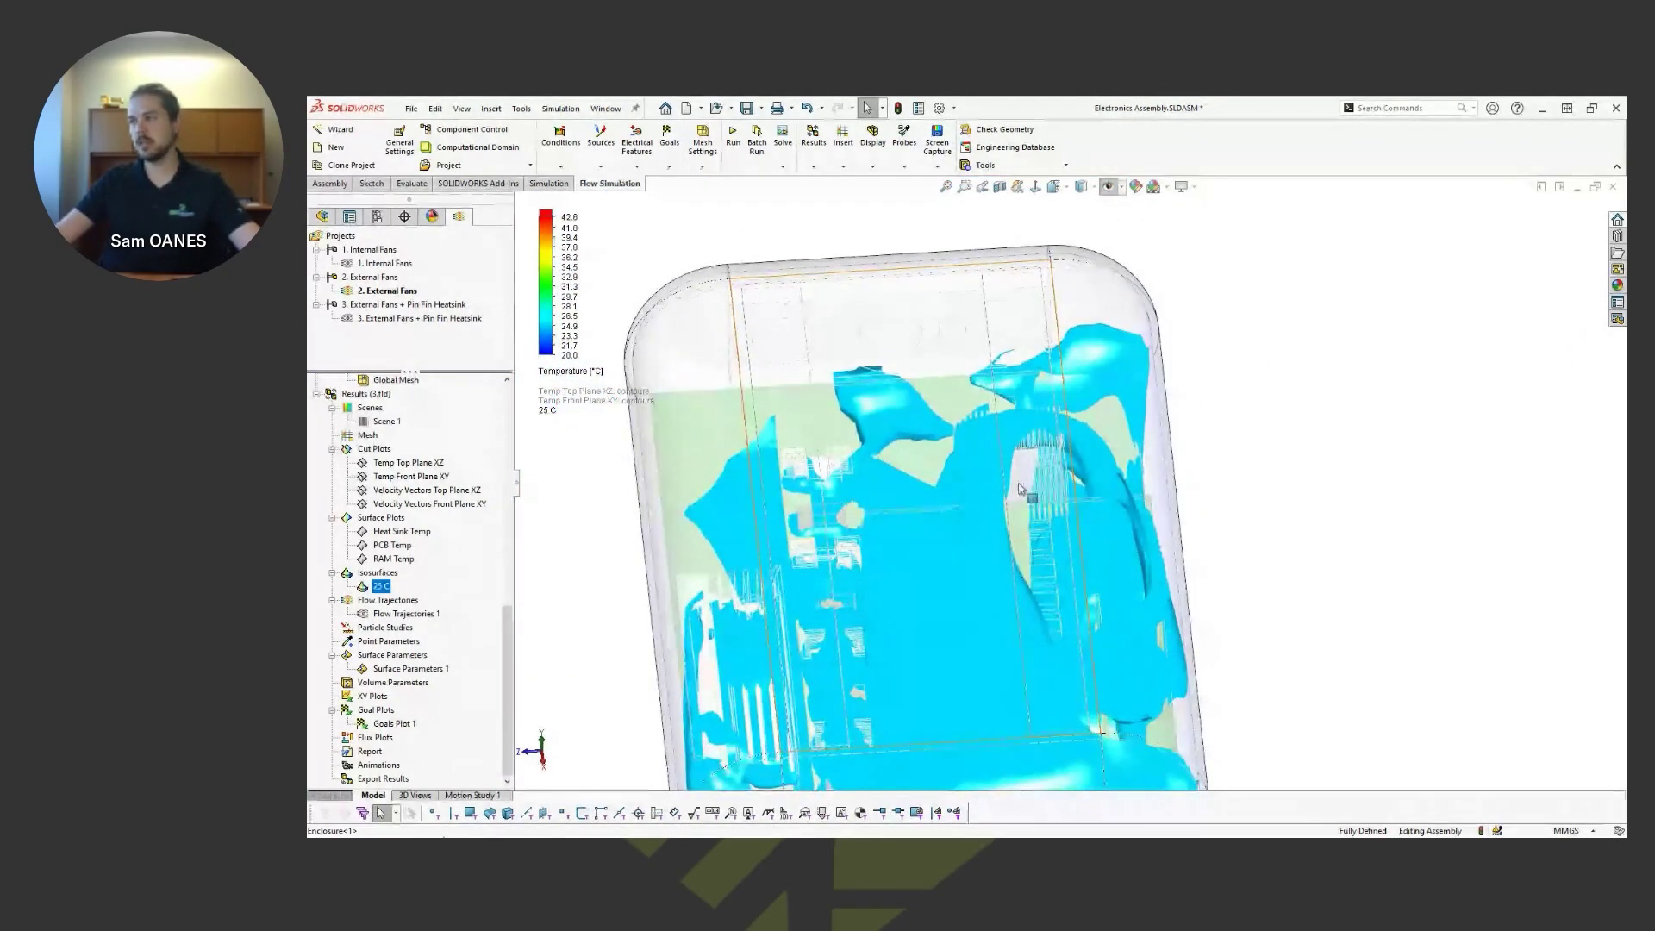
middle_click_drag(943, 526, 1069, 515)
right_click(1069, 515)
key("Escape")
middle_click_drag(1219, 535, 1062, 653)
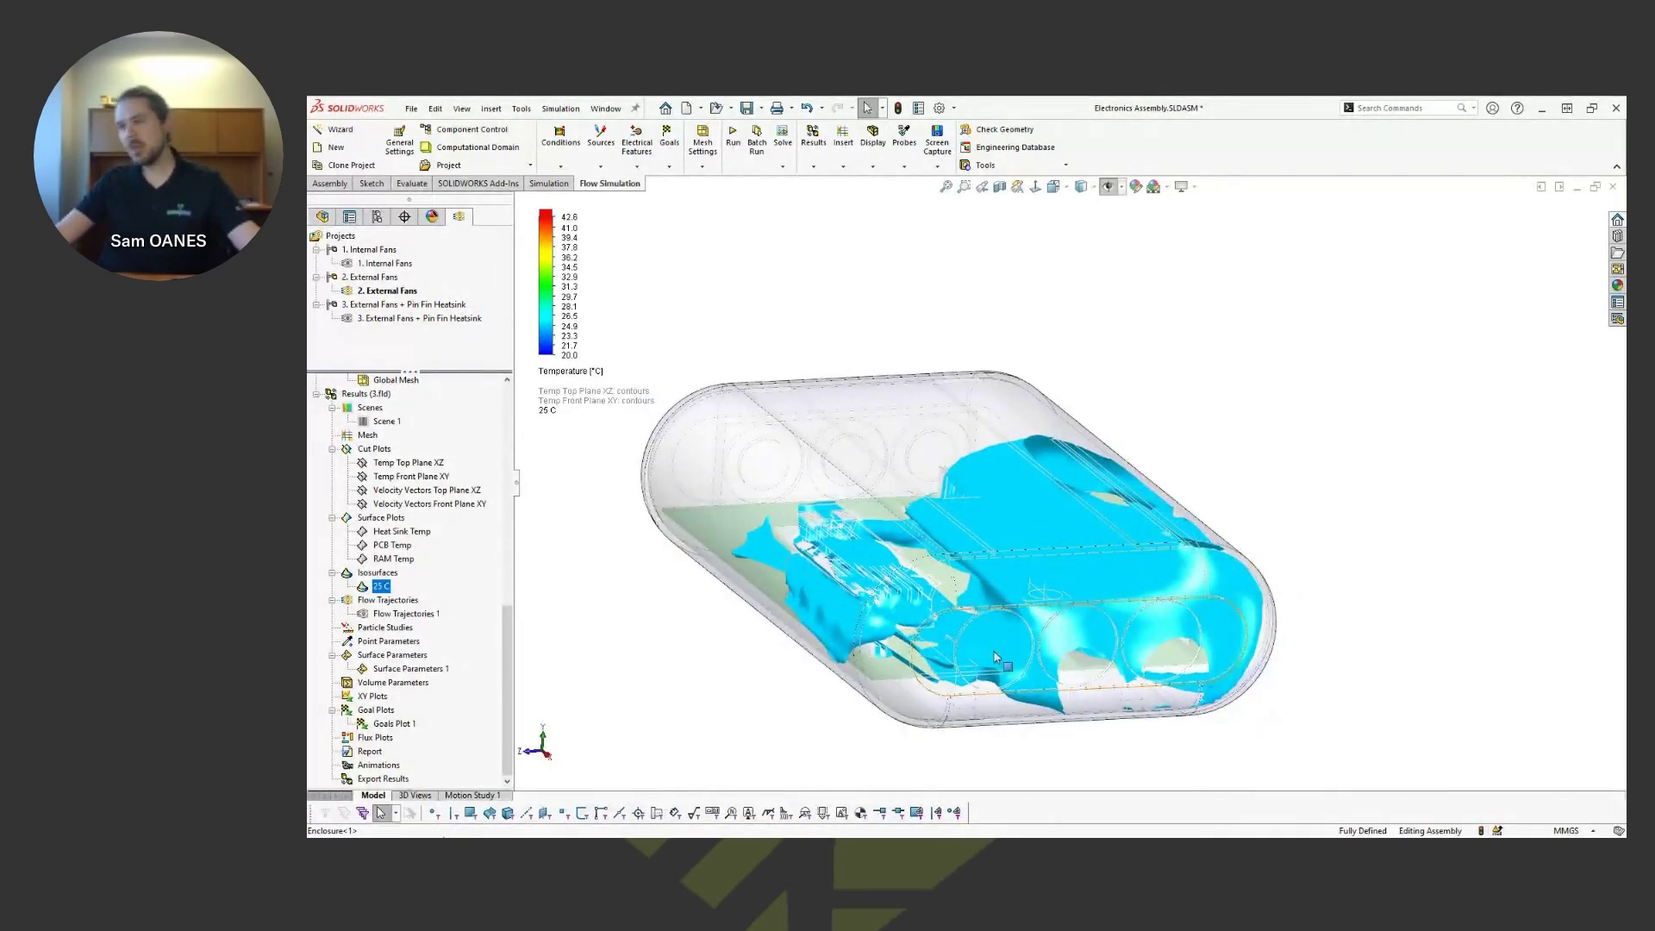
right_click(379, 595)
- Hide the 25 C isosurface and display Flow Trajectories 1 as an animation
left_click(410, 618)
middle_click_drag(865, 626, 865, 574)
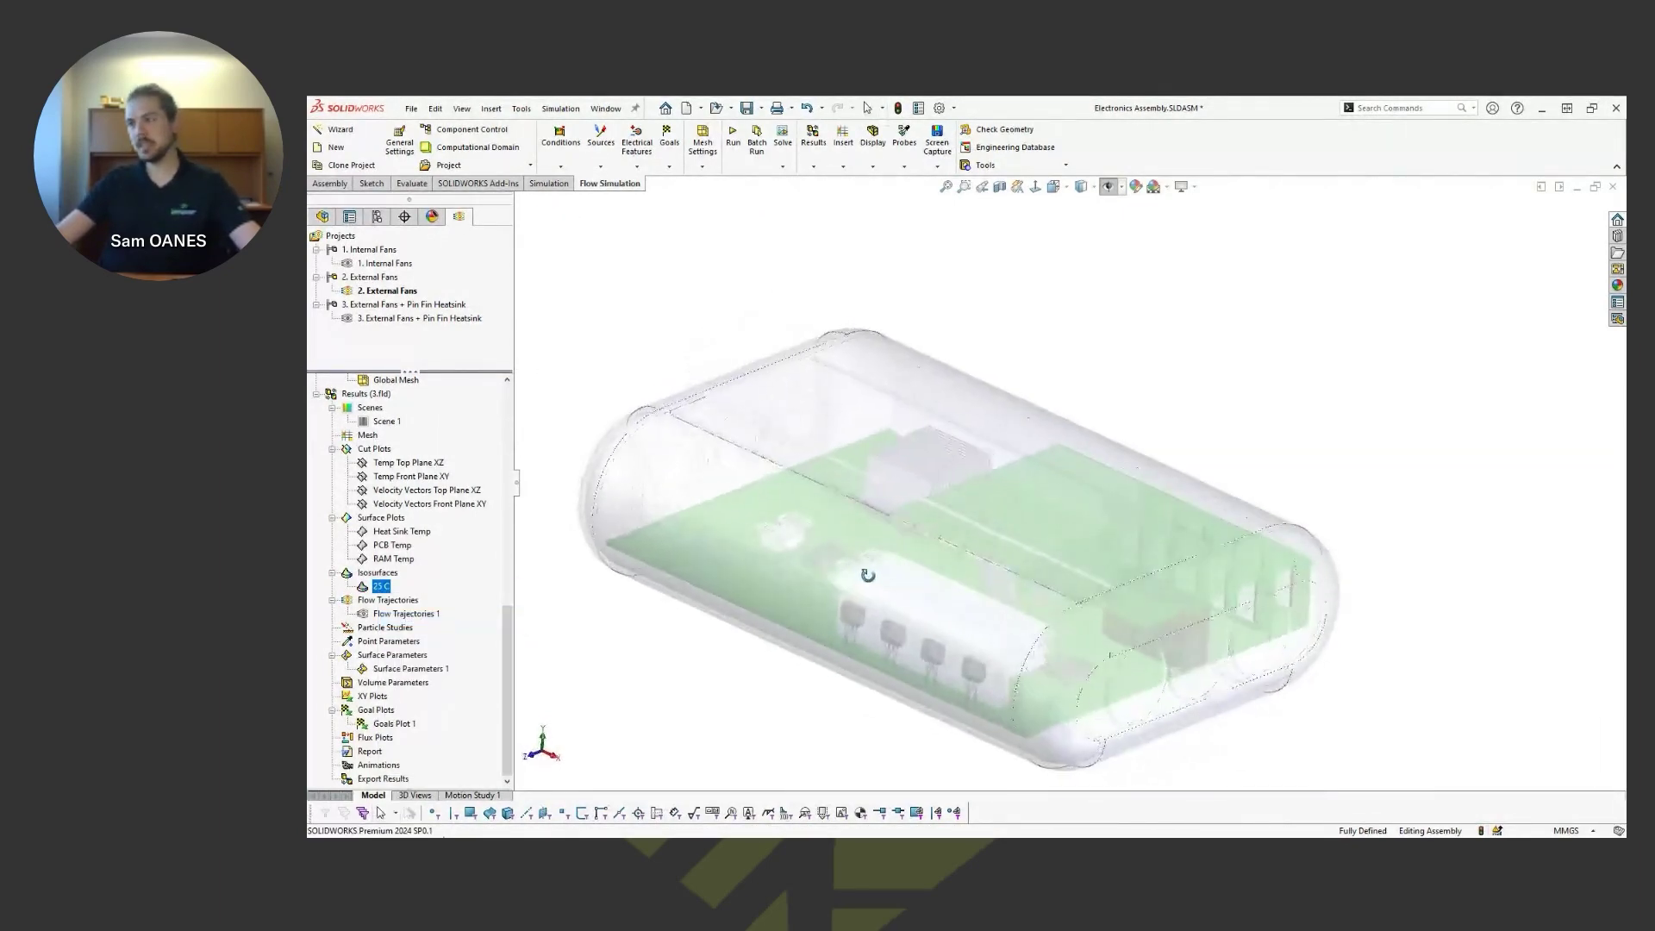
right_click(436, 615)
left_click(483, 692)
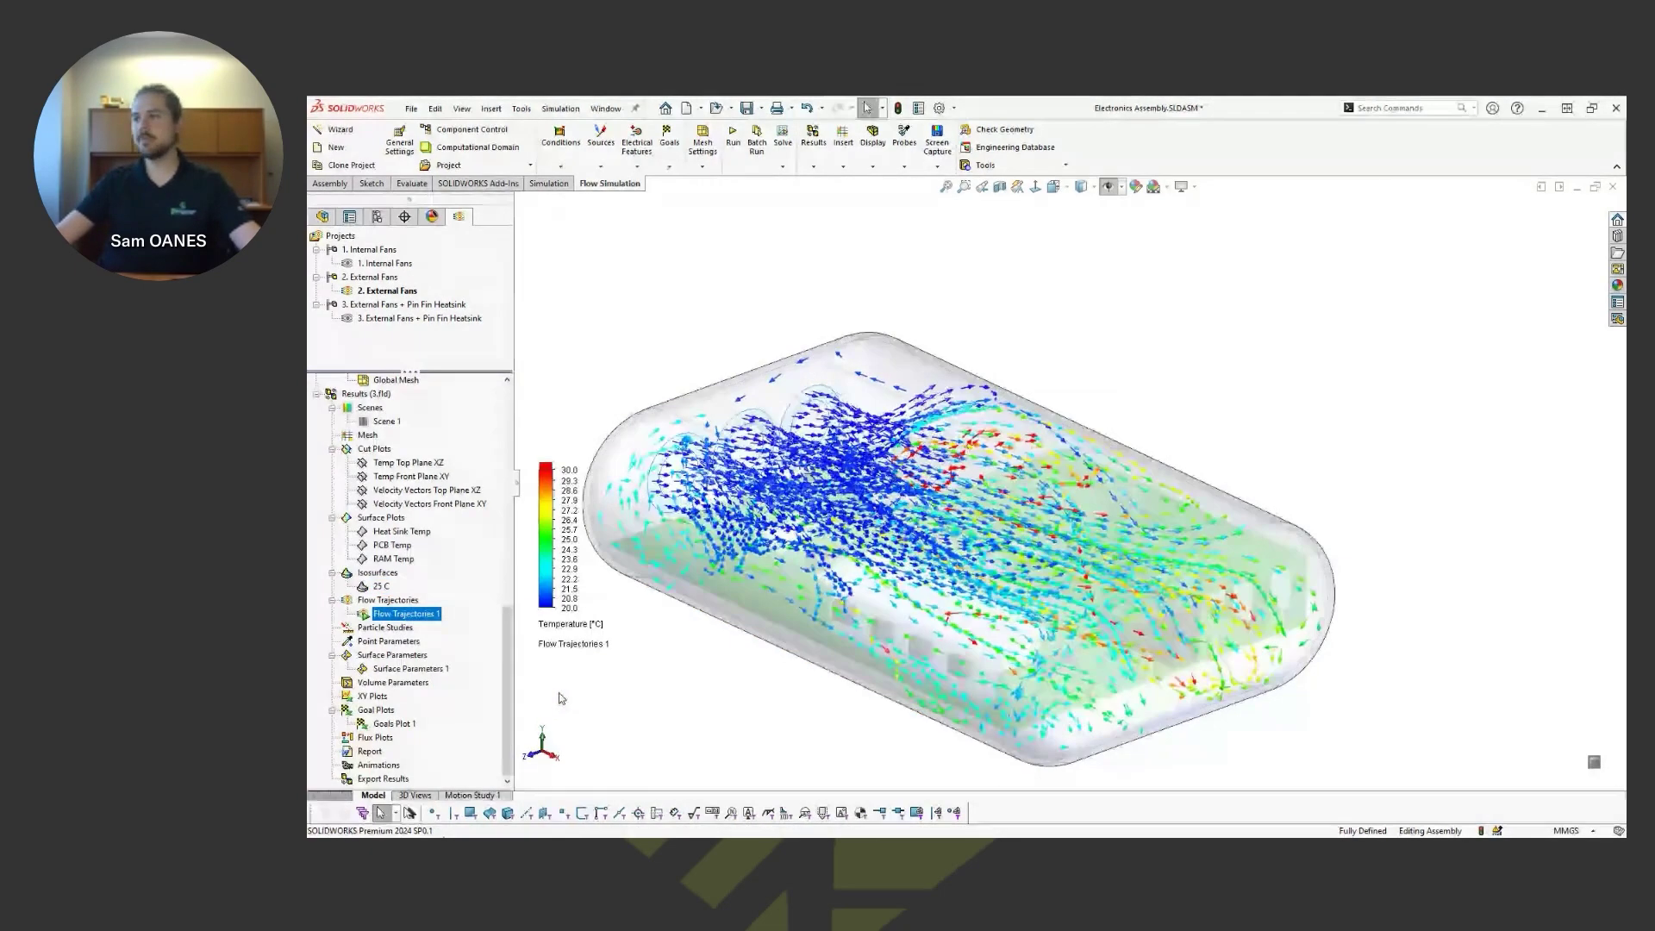
- Inspect the 20–30 °C temperature-coloured trajectory arrows throughout the enclosure, including the left wall fans
middle_click_drag(918, 704, 918, 667)
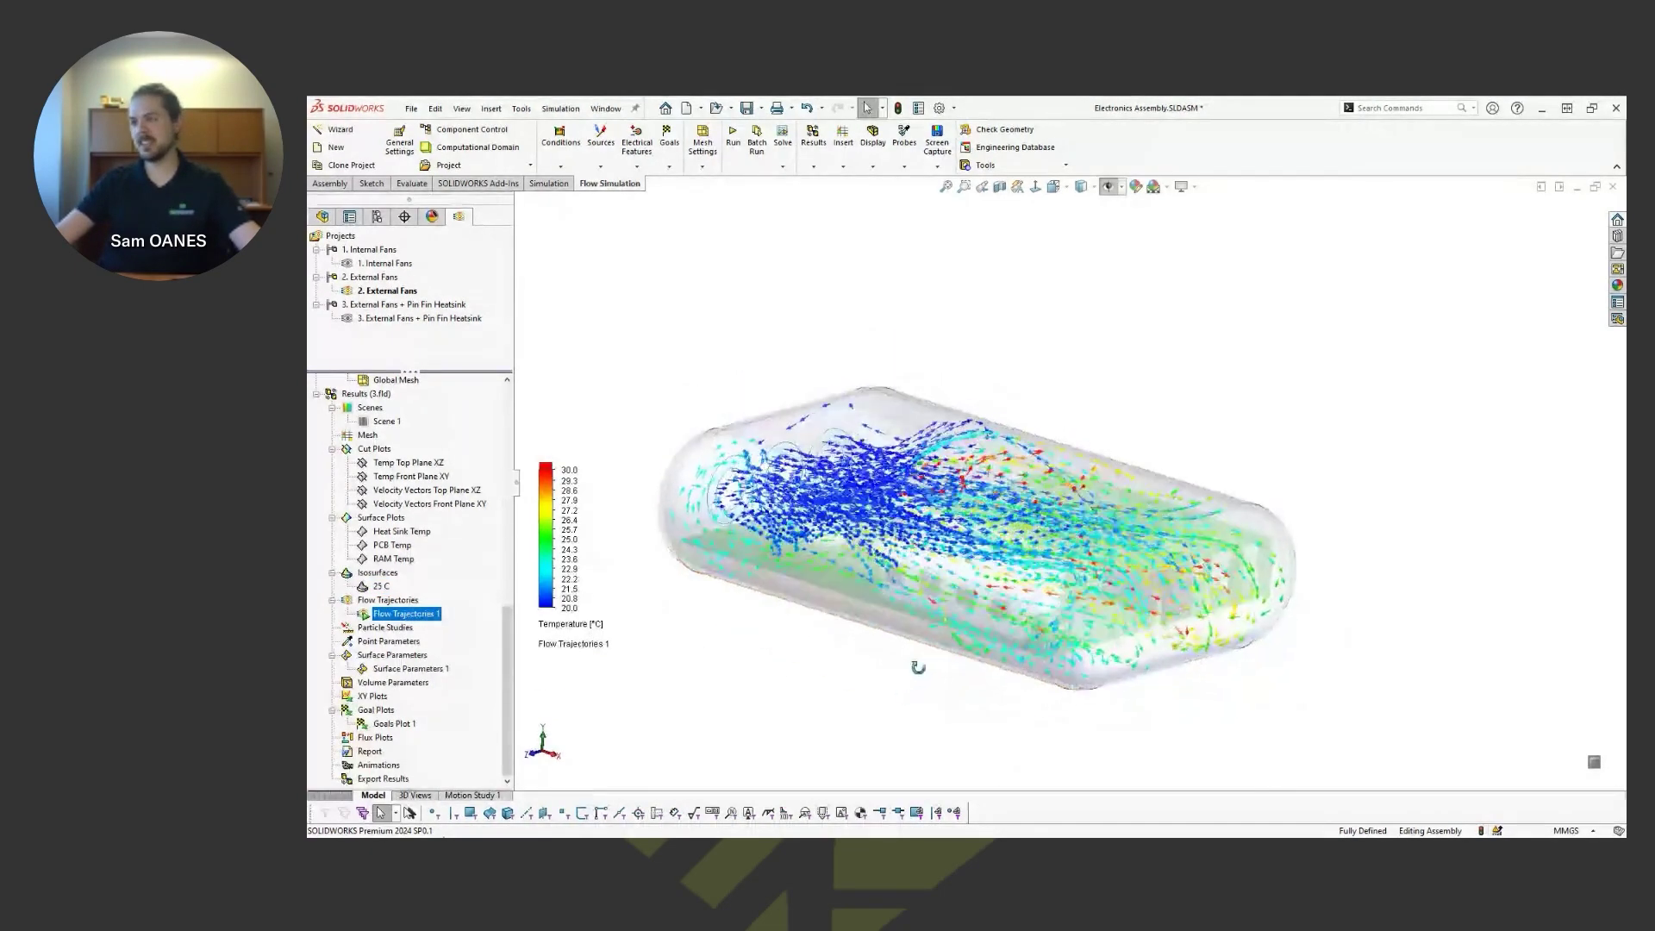
middle_click_drag(739, 602, 811, 630)
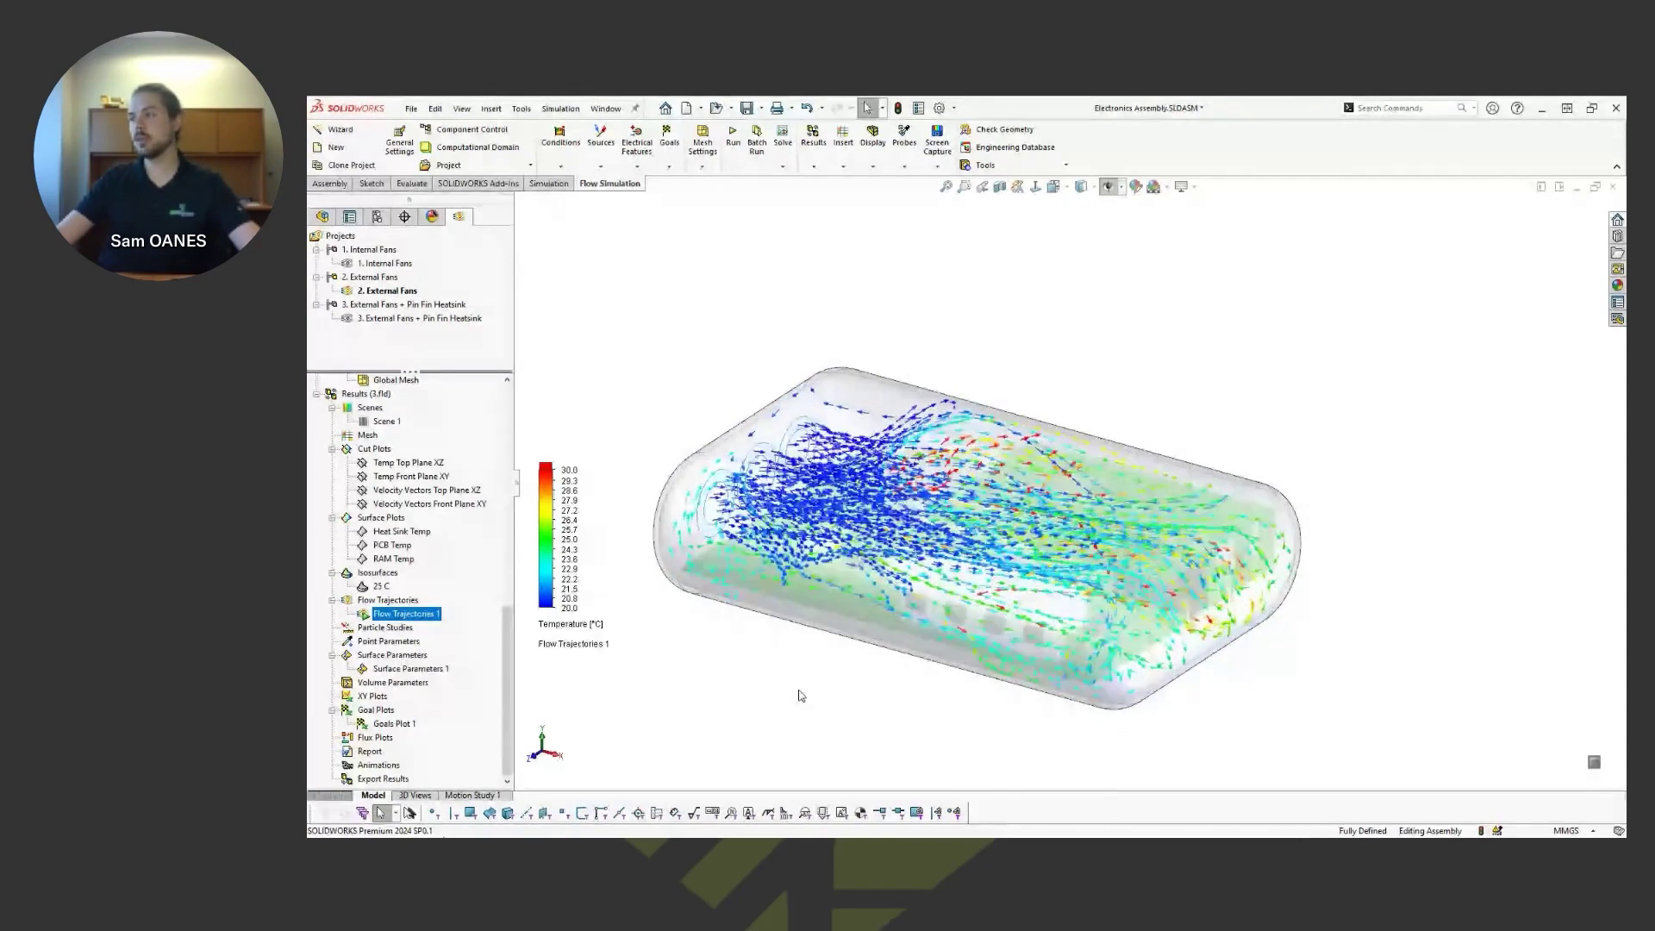
middle_click_drag(800, 696, 1102, 656)
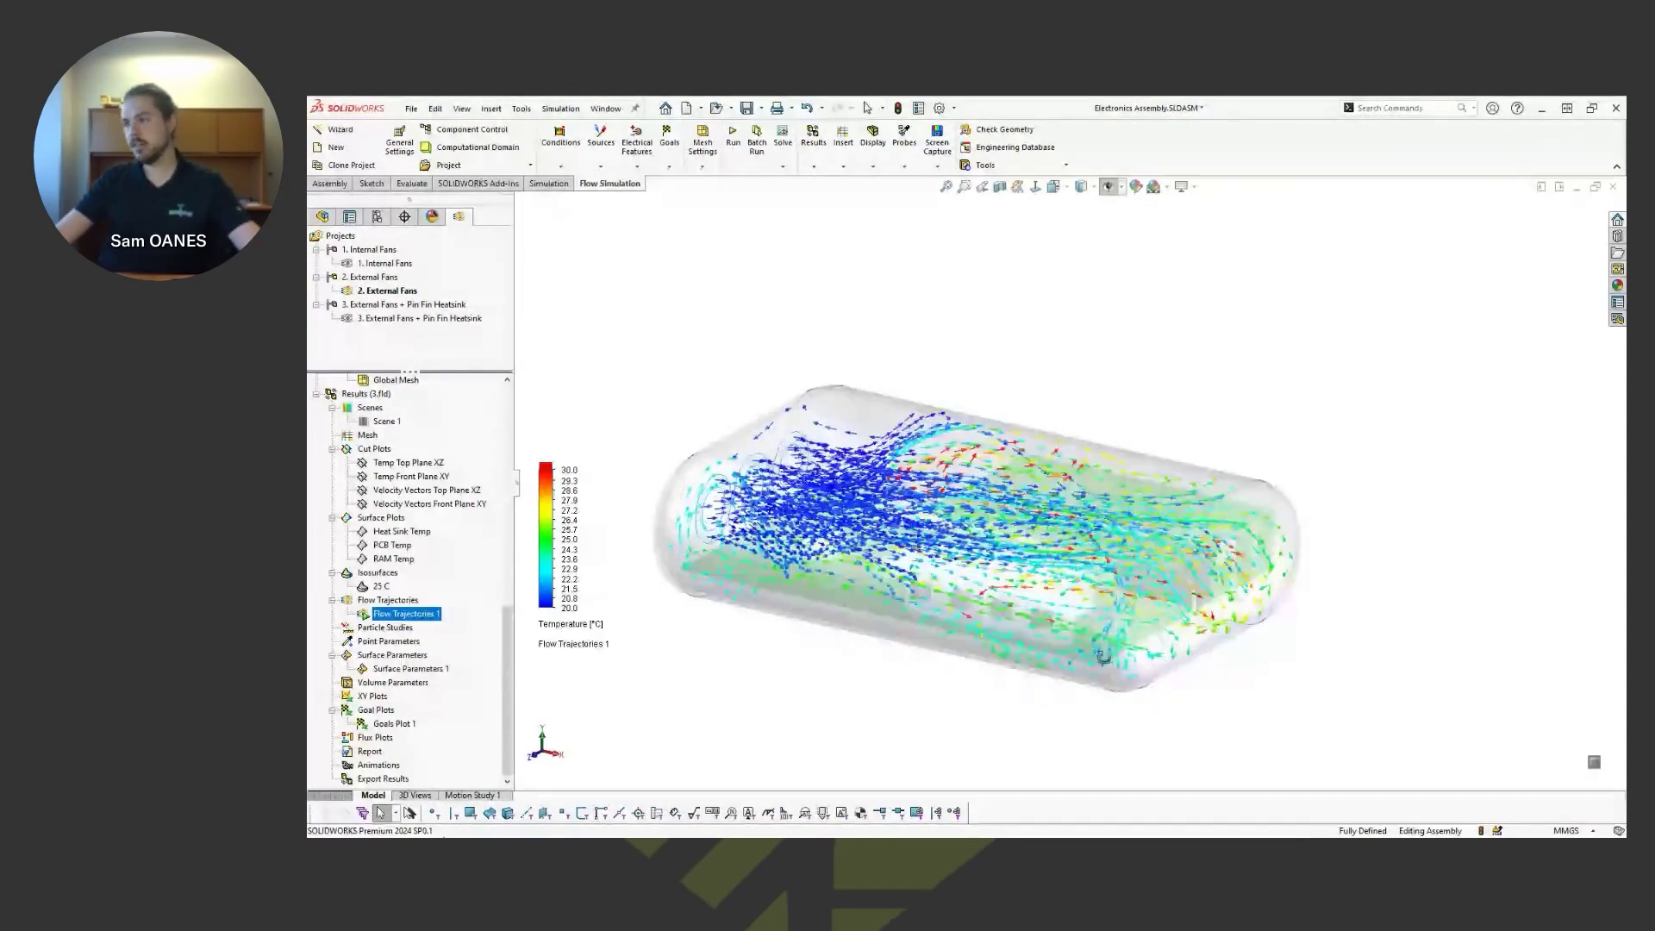
scroll(972, 495, "down", 8)
scroll(971, 495, "down", 5)
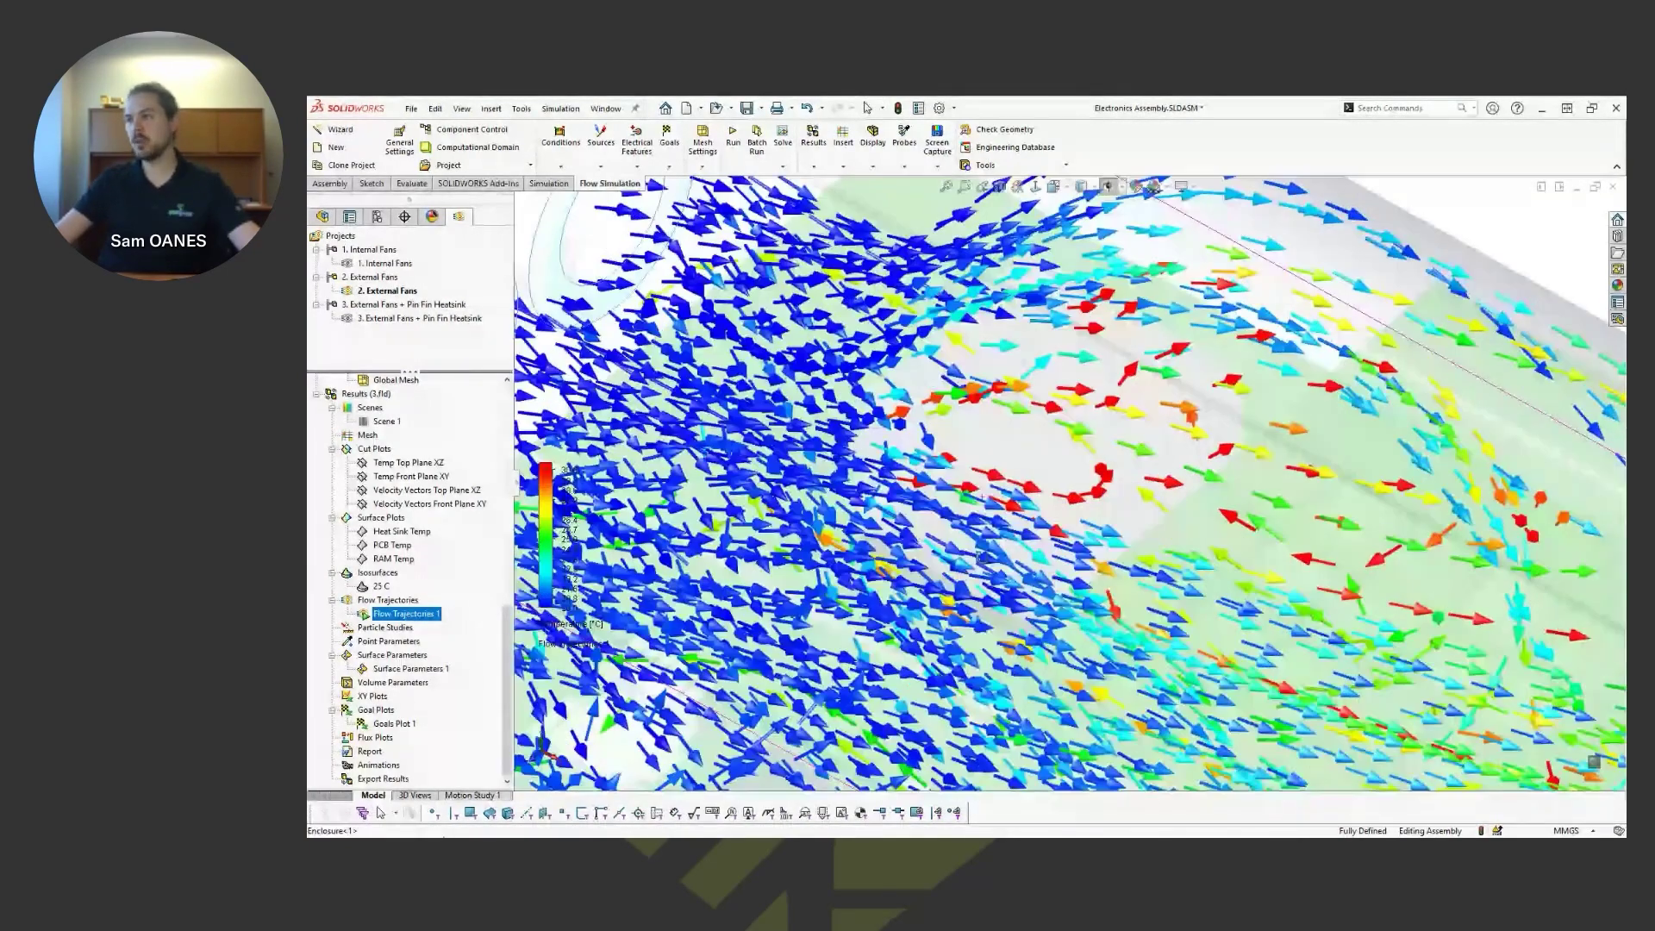
scroll(983, 556, "down", 3)
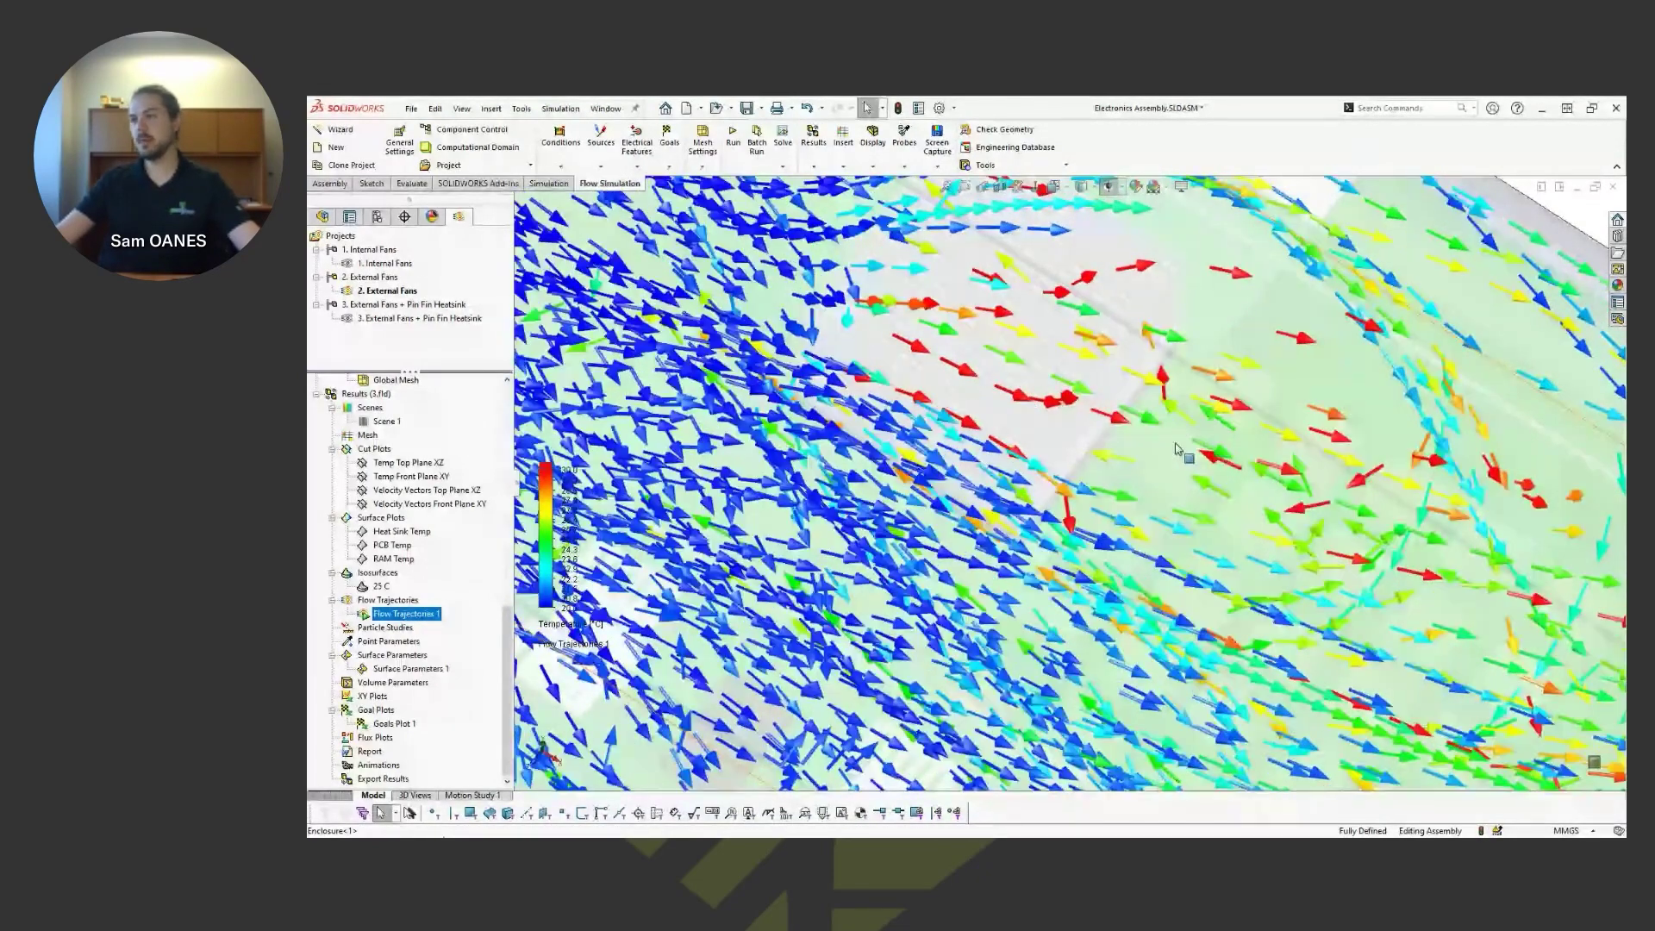
middle_click_drag(1176, 447, 905, 358)
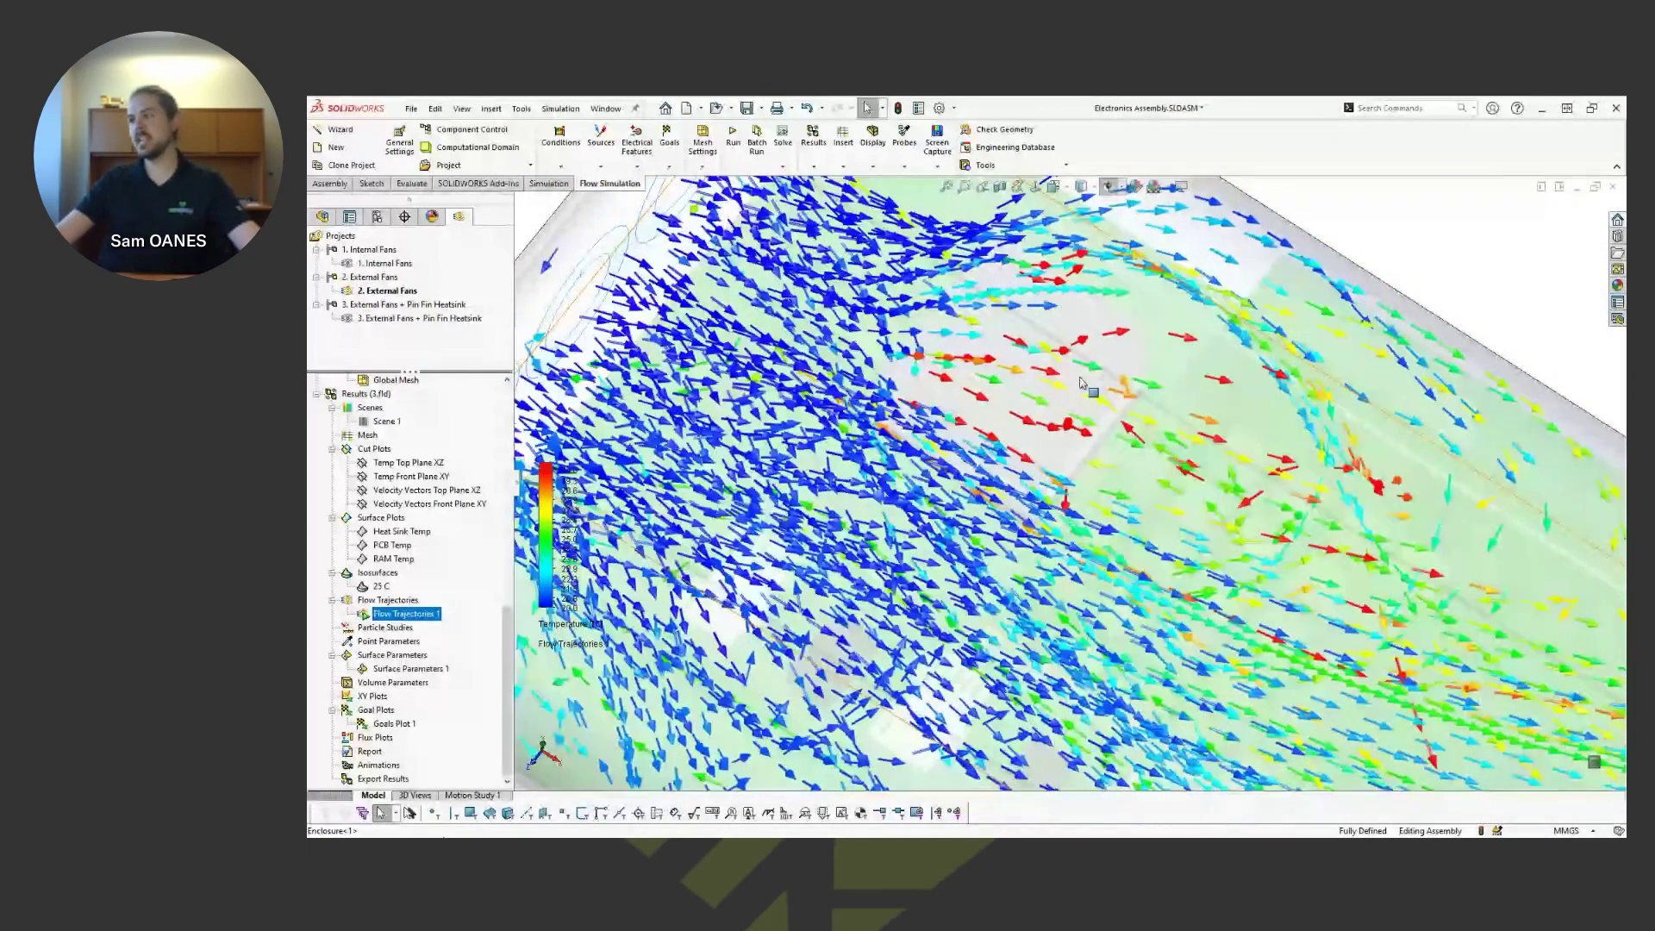
middle_click_drag(1165, 456, 1527, 683)
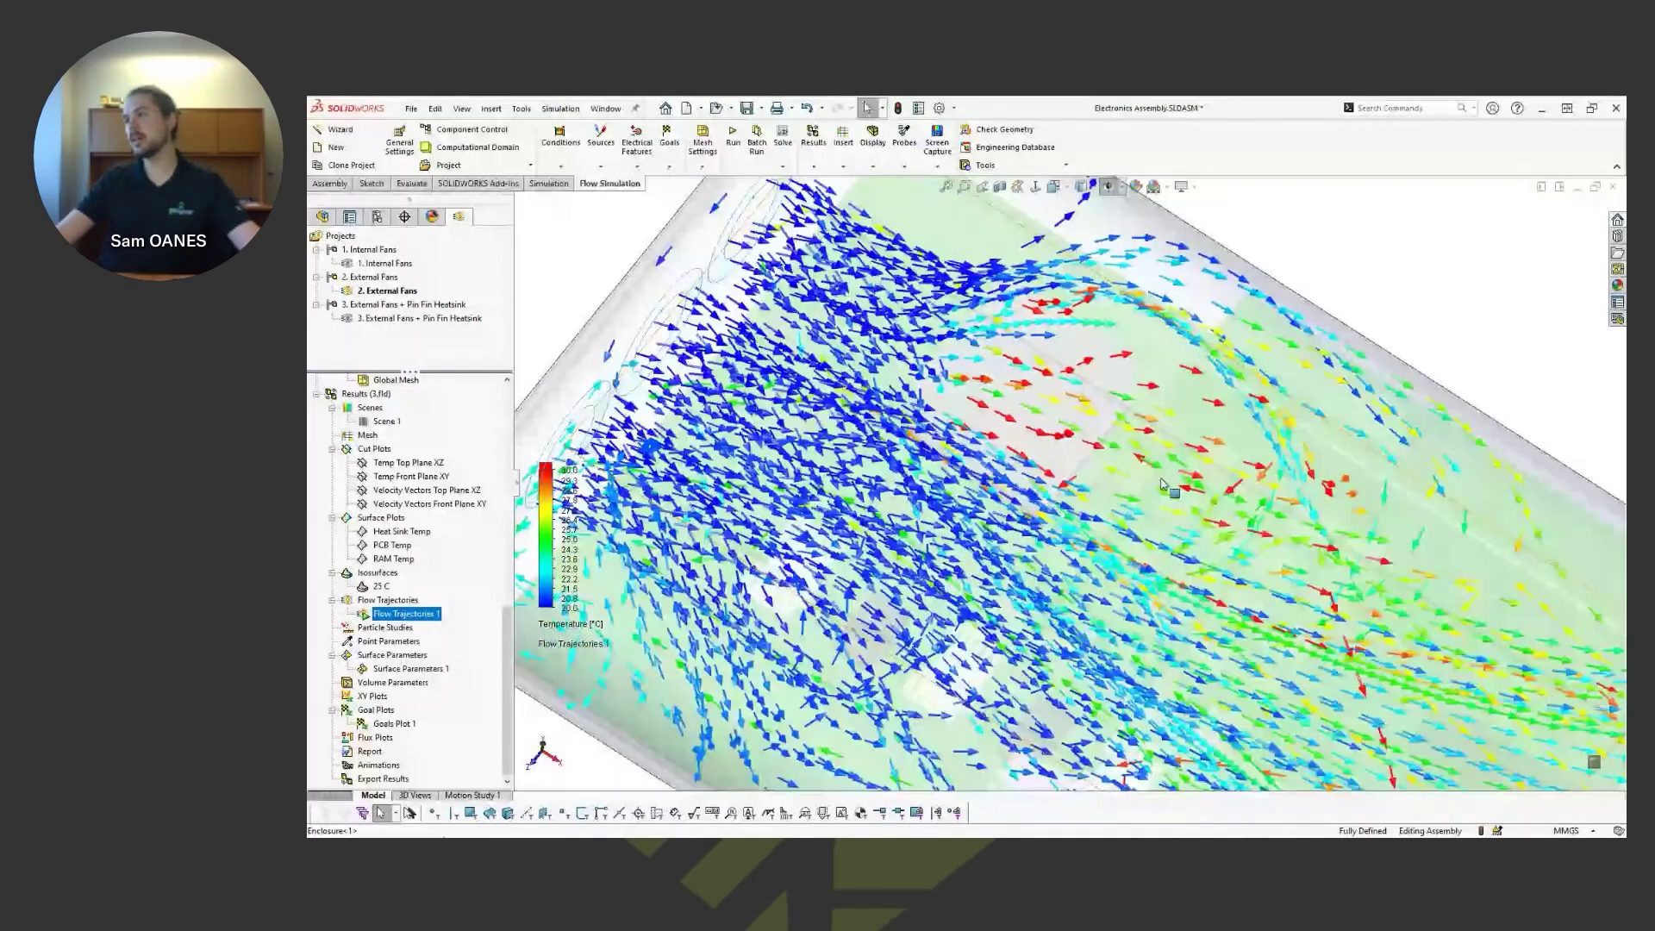
scroll(1528, 683, "up", 5)
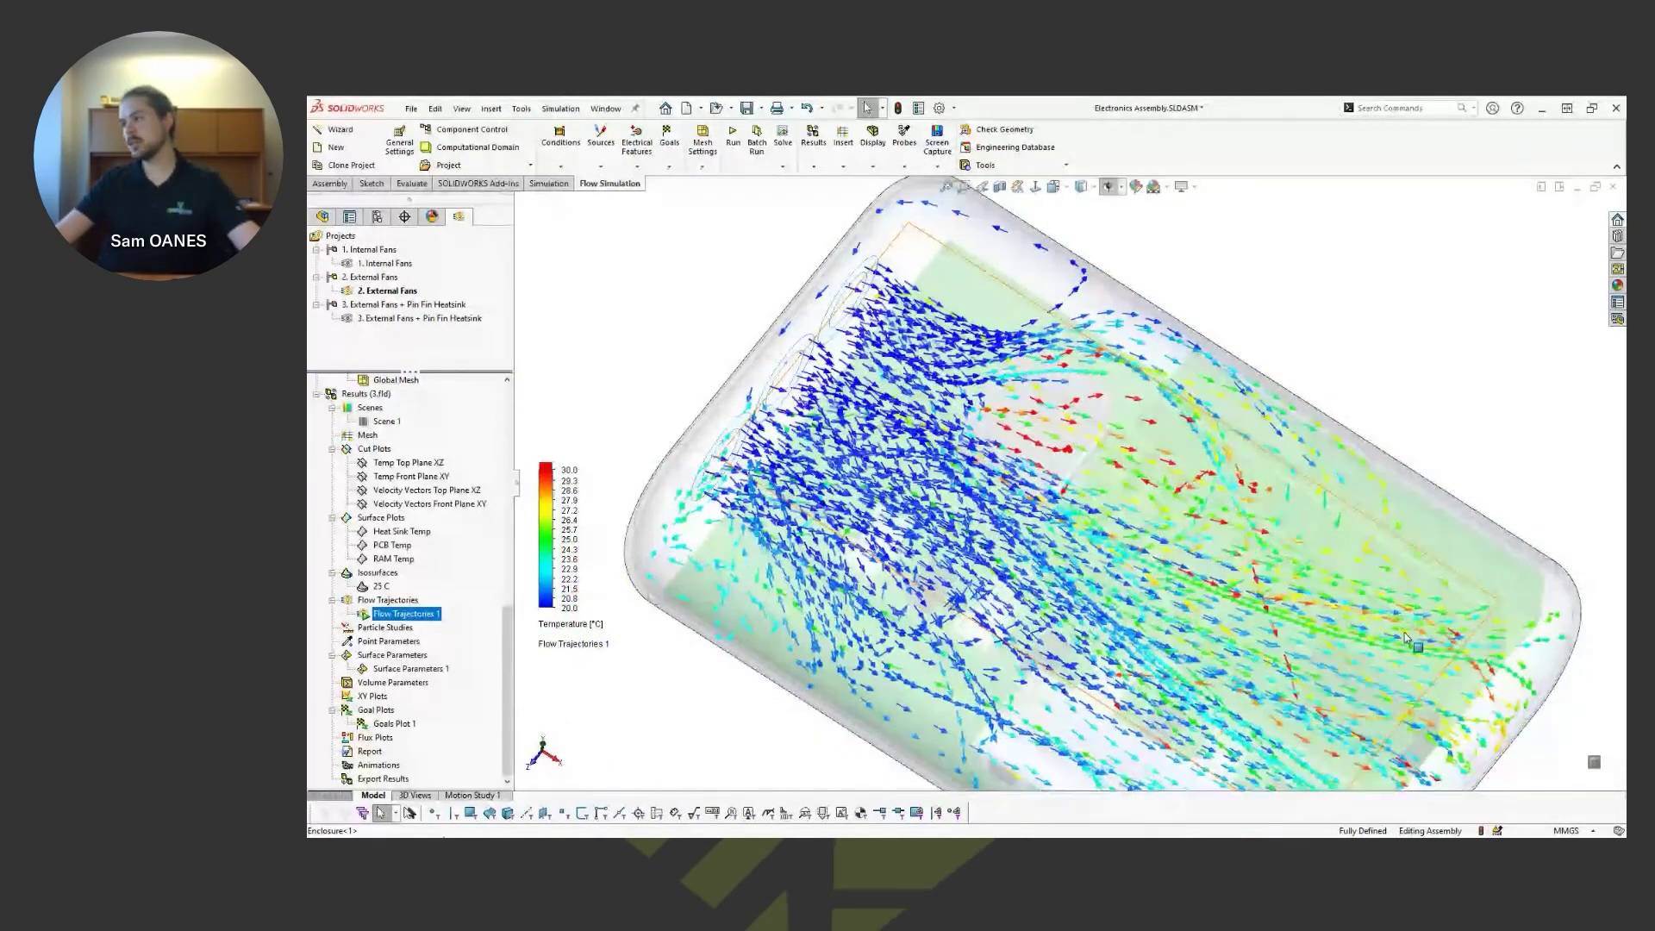
middle_click_drag(1377, 610, 1272, 576)
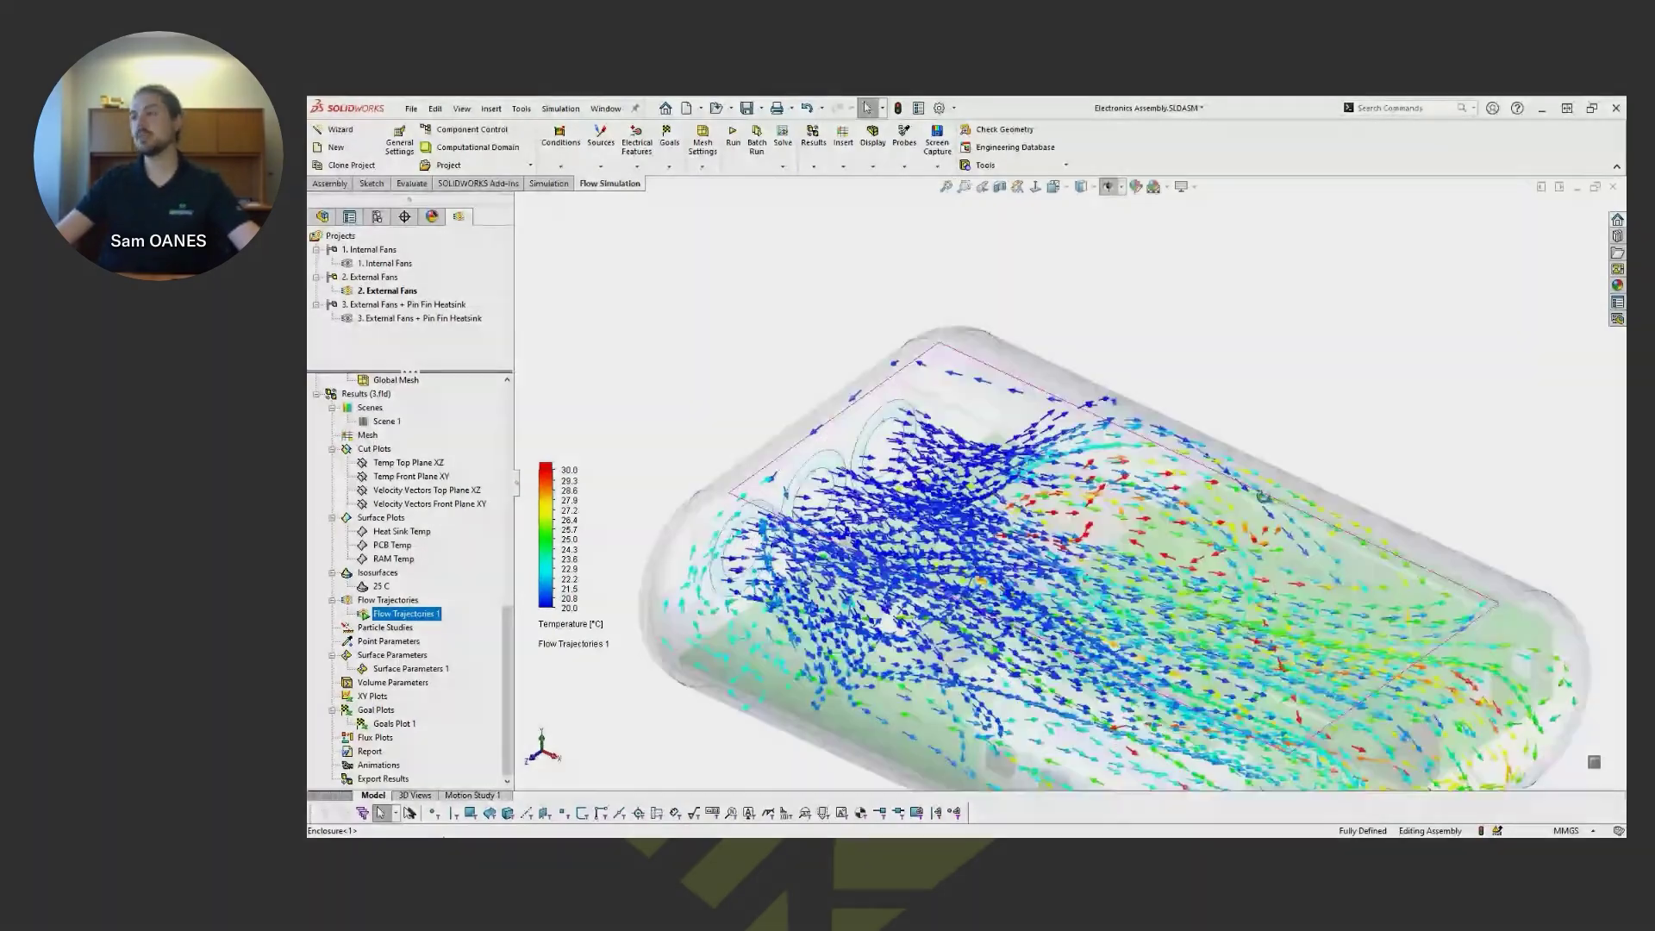